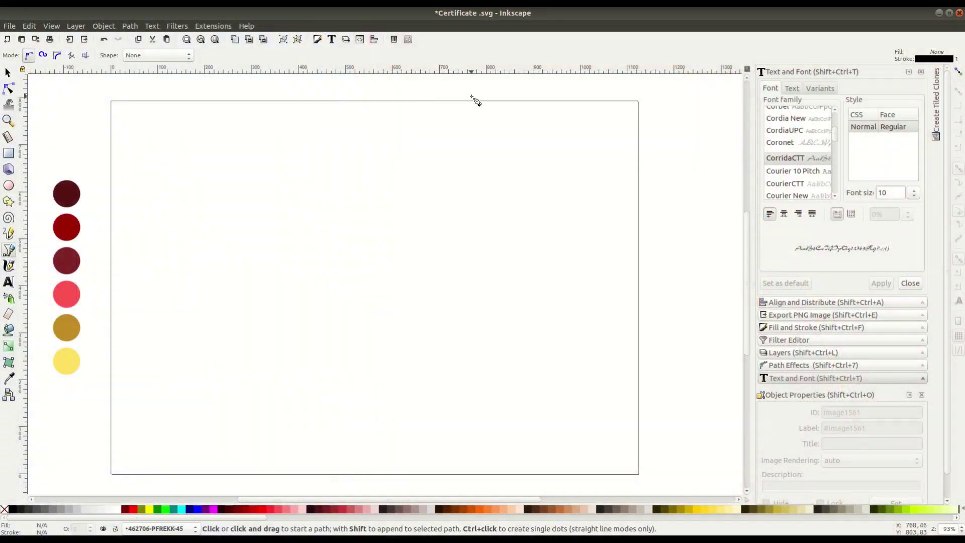
- Draw a four-sided band outline with a slanted left edge along the page's right side
click(471, 96)
click(561, 482)
click(650, 483)
click(653, 96)
click(471, 96)
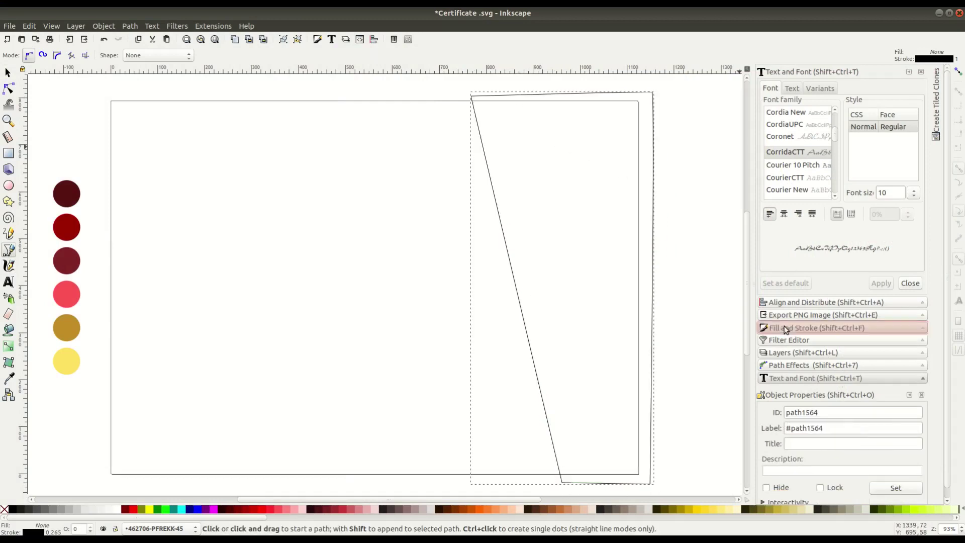
- Fill the band with a flat dark red from the first colour swatch
click(817, 327)
click(774, 88)
click(785, 105)
click(795, 236)
click(66, 194)
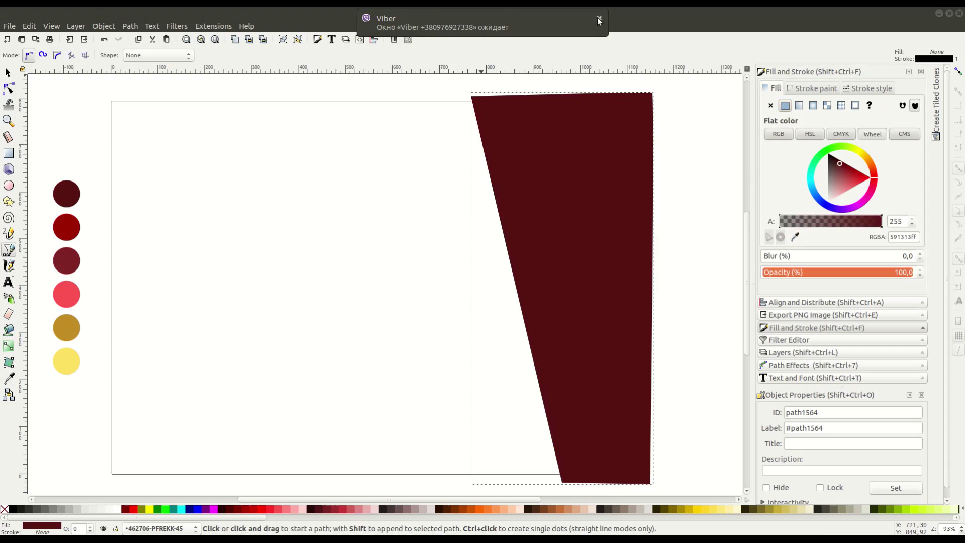
- Trim the band to the page by intersecting it with a duplicated page rectangle
click(7, 72)
right_click(282, 196)
click(320, 270)
alt+shift+click(510, 231)
click(129, 26)
click(151, 112)
- Reshape the band's slanted left edge into a sweeping curve and move its top-left corner left
key(n)
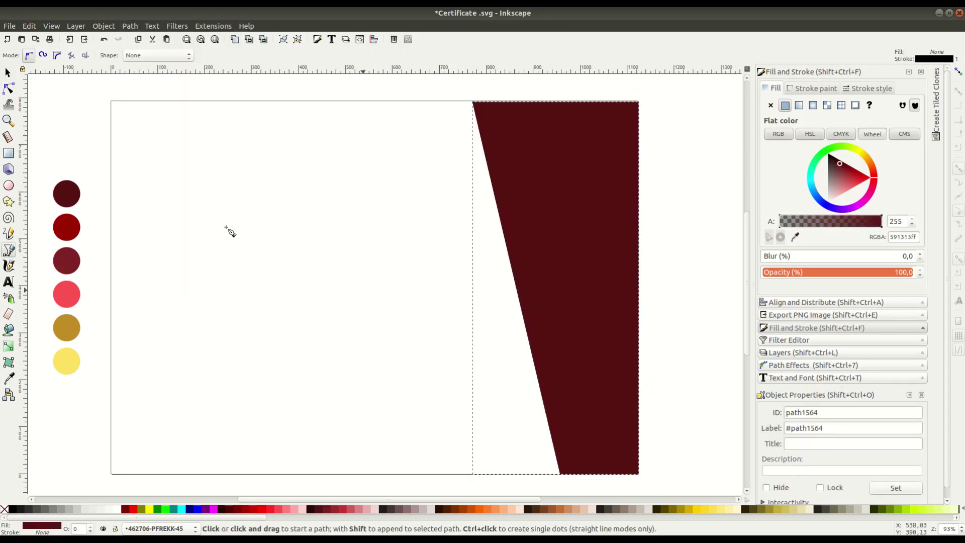
mouse_move(515, 280)
mouse_down()
mouse_move(541, 299)
mouse_move(537, 293)
mouse_up()
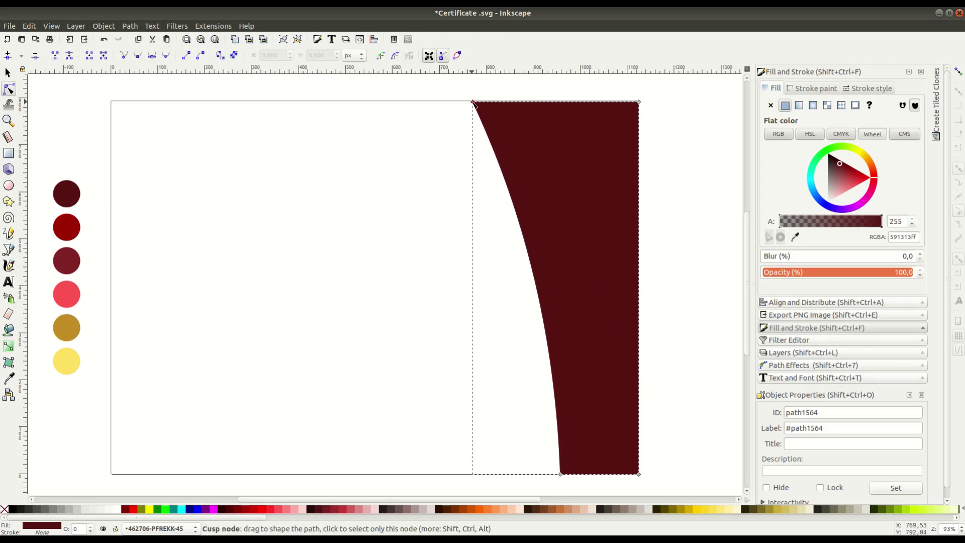
drag(472, 101, 435, 102)
drag(489, 207, 498, 212)
drag(555, 342, 535, 299)
- Apply a linear gradient to the band, bright red at top fading to dark maroon
click(8, 346)
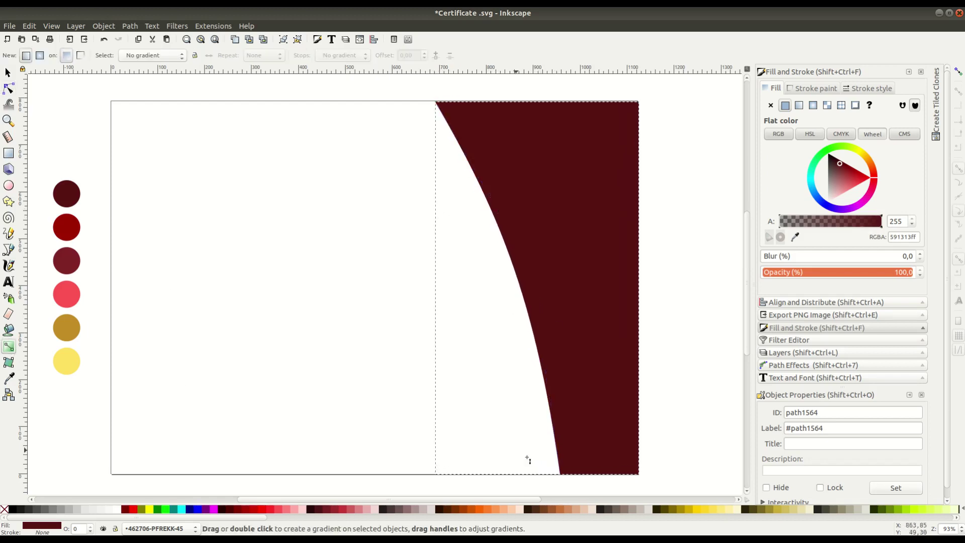
drag(624, 471, 505, 99)
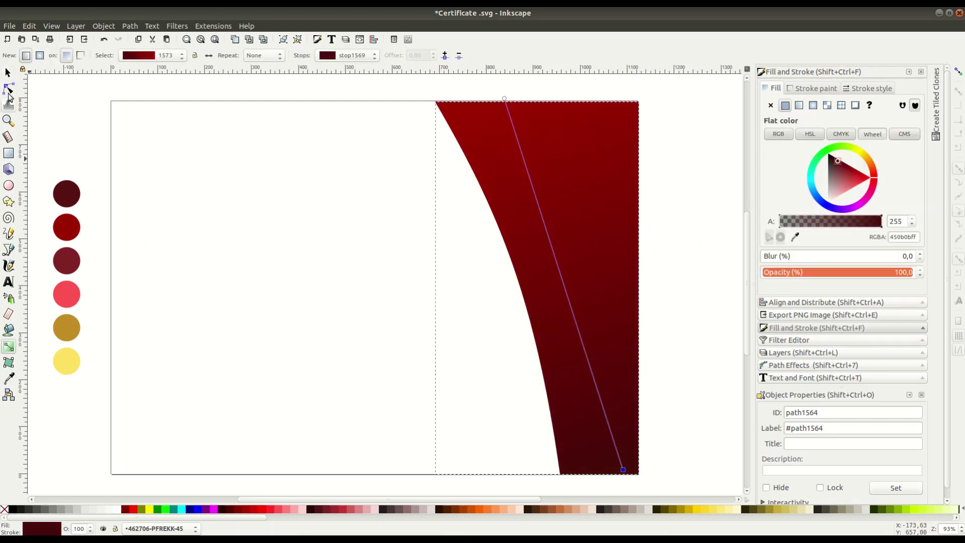
click(8, 73)
click(9, 248)
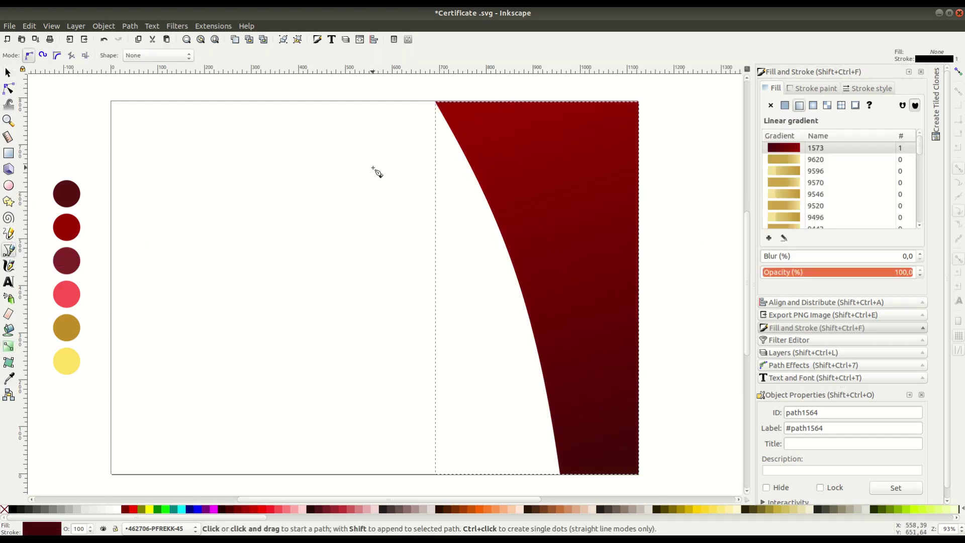
- Draw a closed curved outline across the red band's left side
click(458, 99)
drag(647, 346, 692, 463)
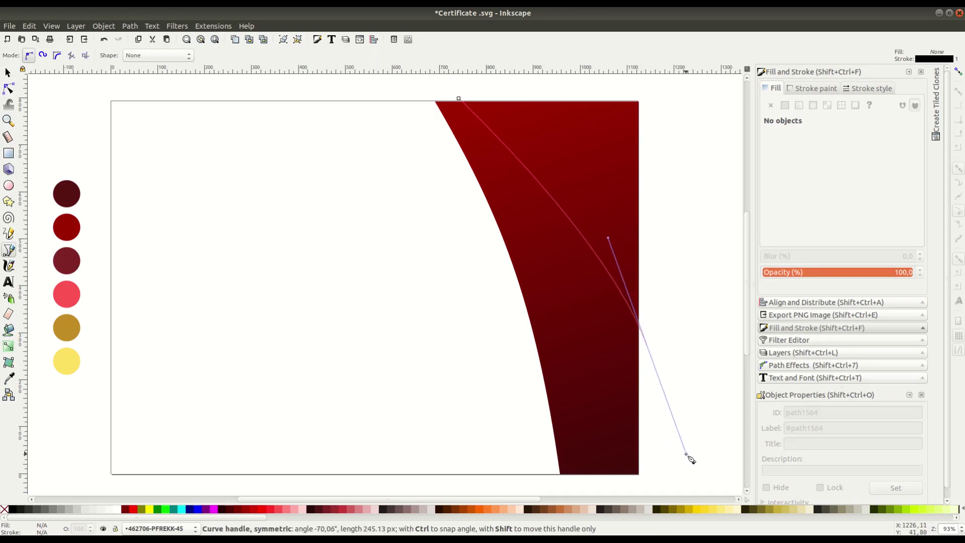
click(649, 482)
click(545, 482)
click(417, 91)
click(458, 99)
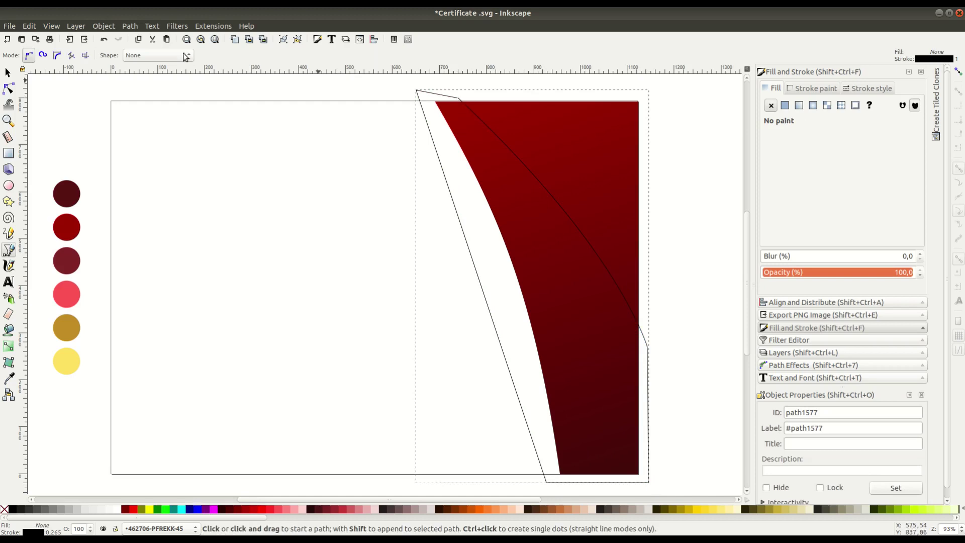
key(s)
- Intersect the outline with the red band and fill it crimson from the third swatch
right_click(573, 147)
key(Escape)
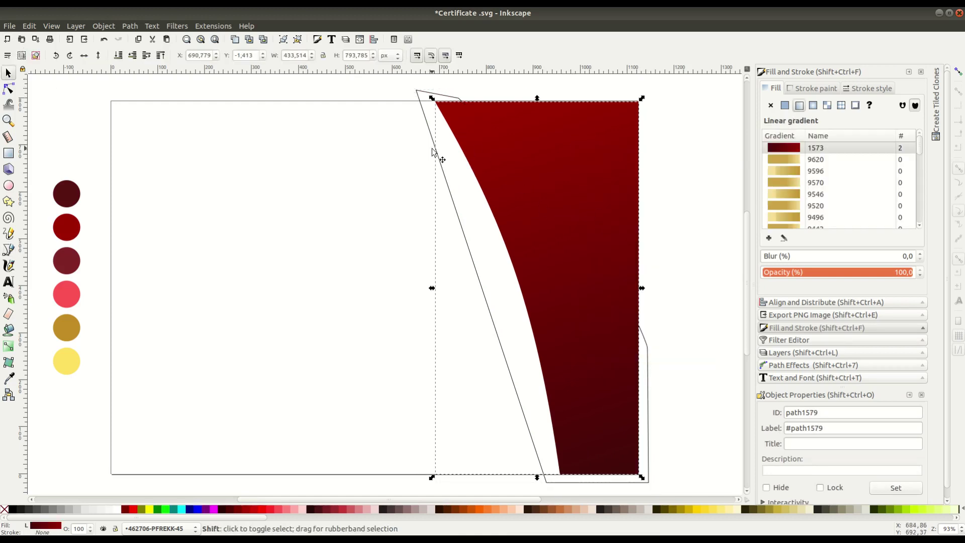
shift+click(437, 150)
click(138, 28)
click(140, 113)
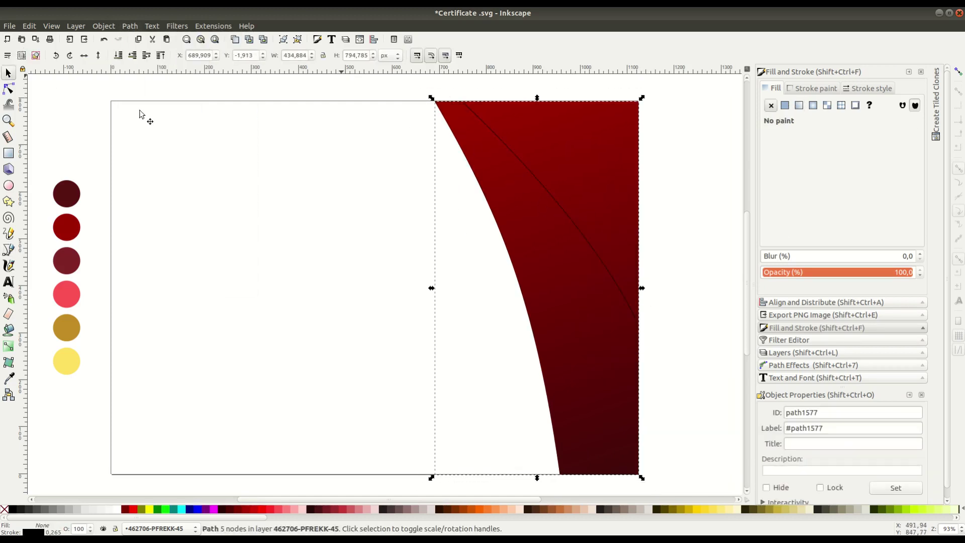
click(784, 105)
key(d)
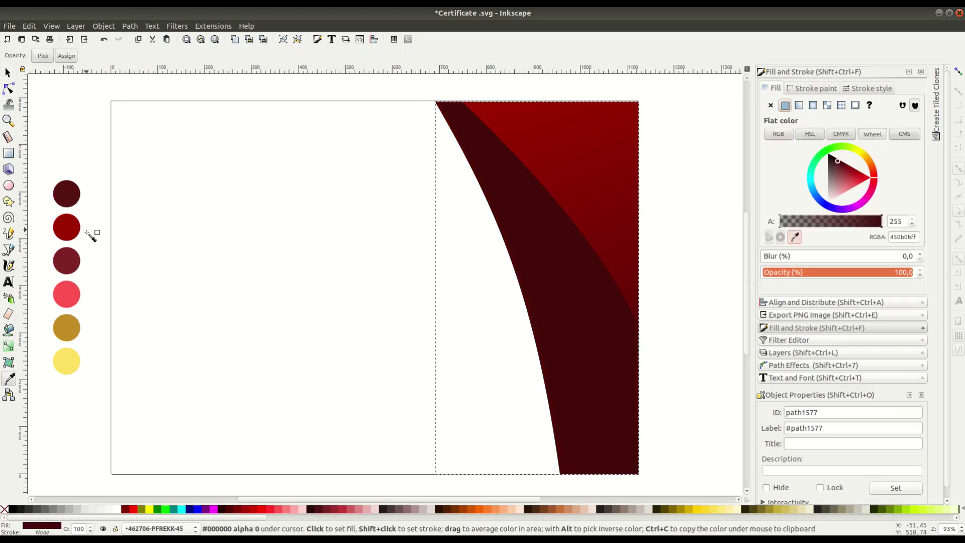
click(68, 259)
- Adjust the crimson shape's nodes, lowering the right-edge node and refining the curve
key(n)
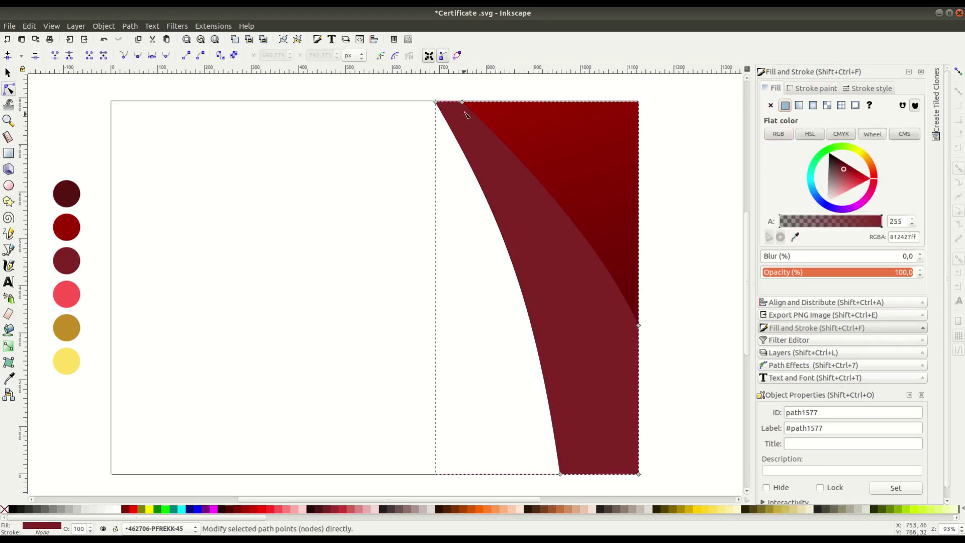
click(638, 325)
drag(639, 327, 639, 369)
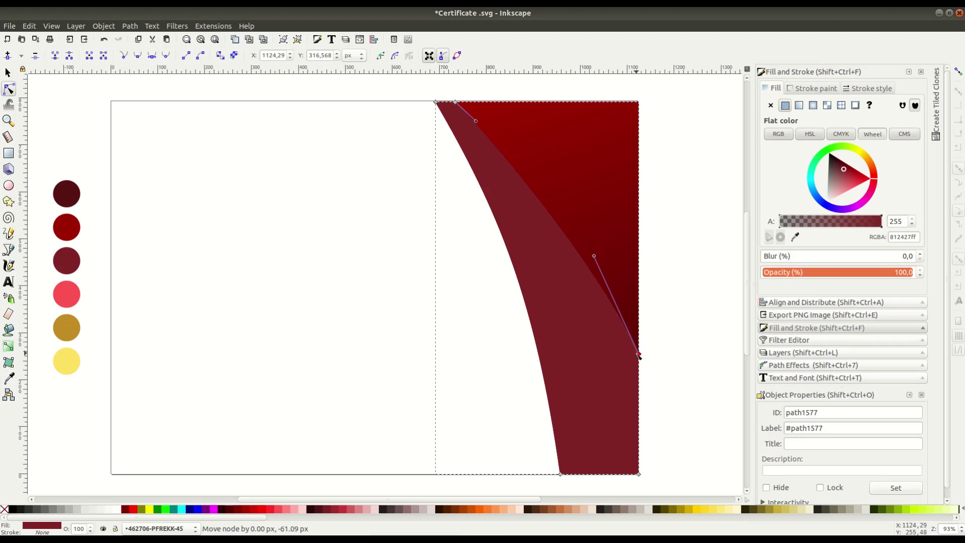
drag(595, 271, 579, 222)
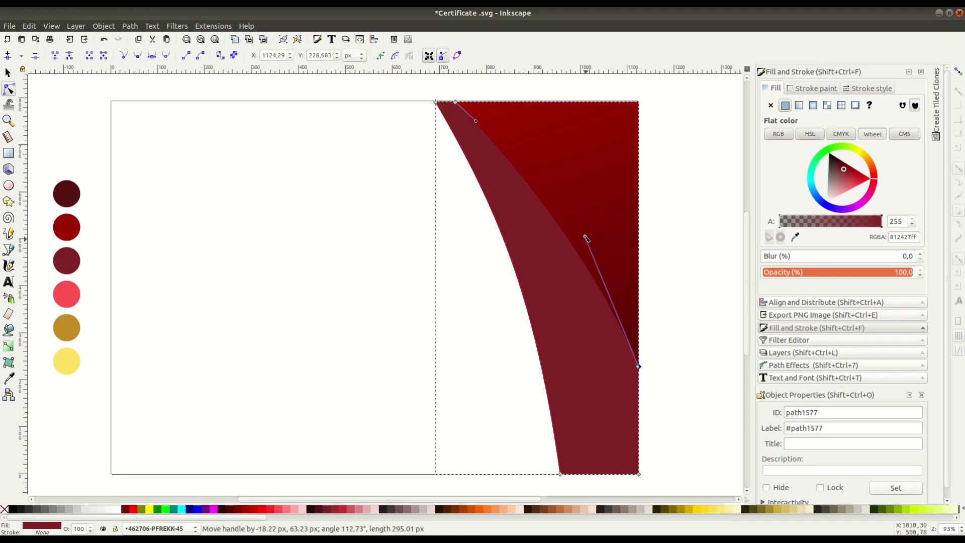
drag(476, 121, 486, 129)
click(693, 281)
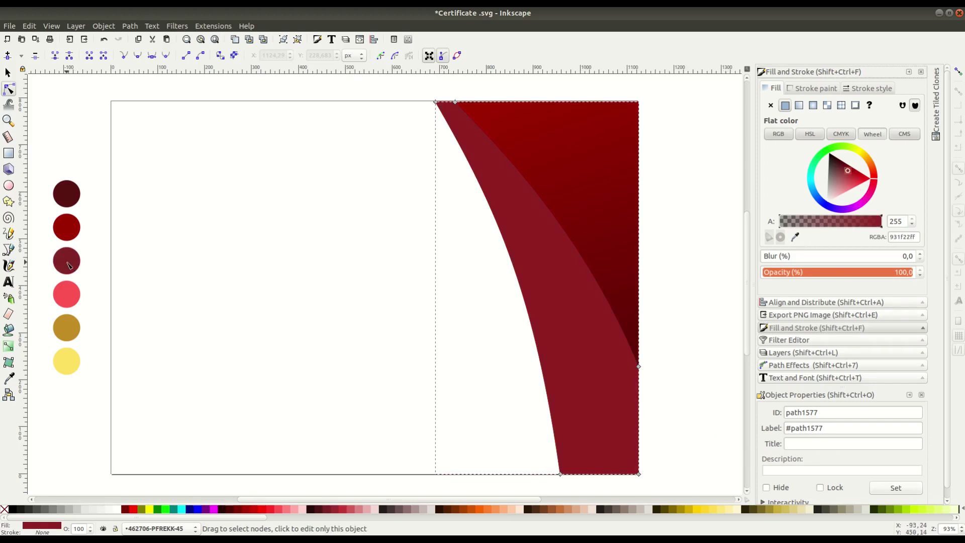
- Draw a curved three-node stripe outline along the crimson band's left edge
key(b)
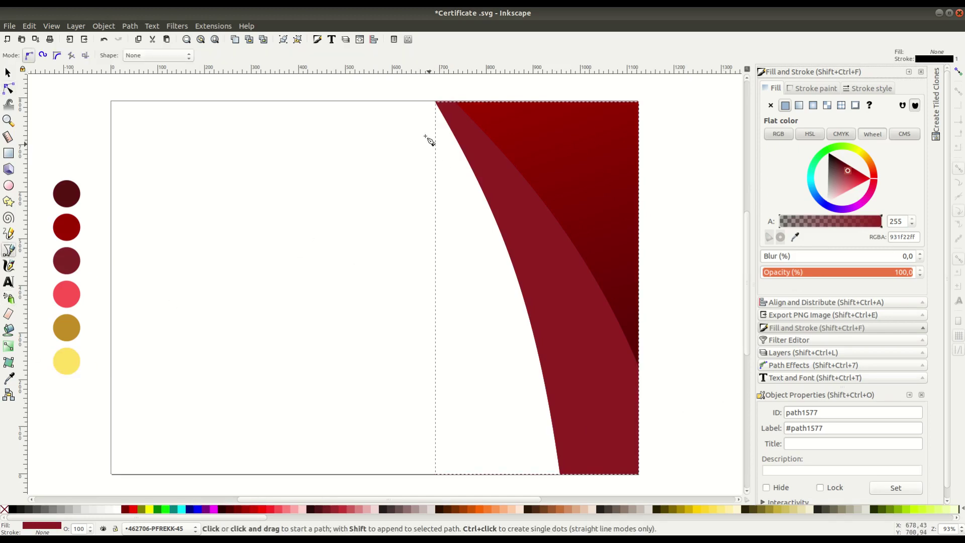
click(395, 100)
ctrl+scroll(413, 167, down, 1)
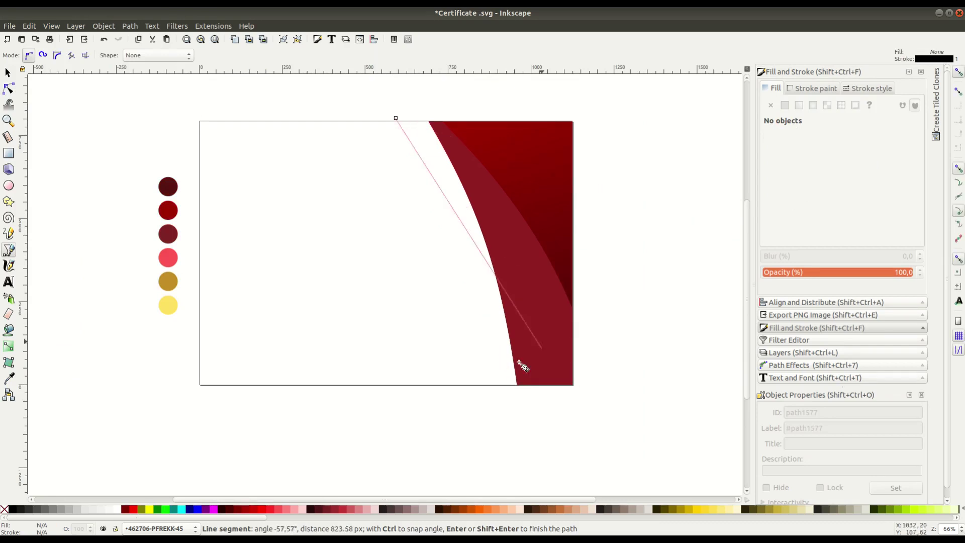
drag(517, 386, 540, 495)
click(518, 385)
click(502, 102)
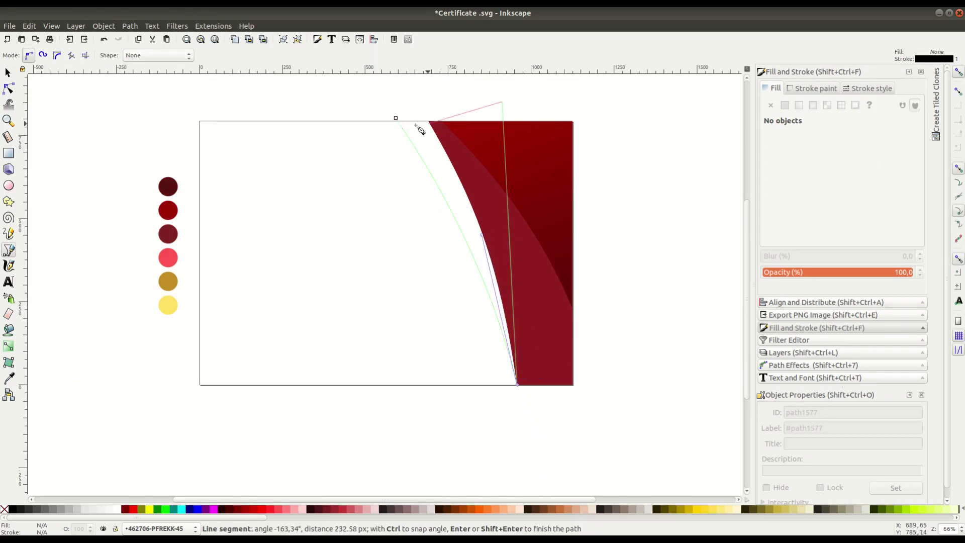
click(396, 118)
key(s)
- Clip the stripe outline to the page using a duplicated page rectangle and path operations
right_click(337, 171)
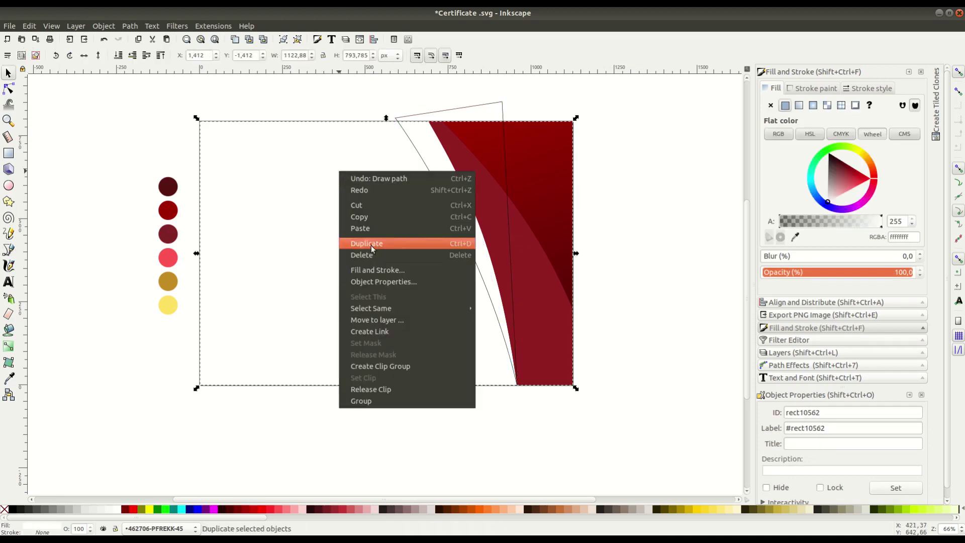
click(382, 244)
shift+click(467, 113)
click(130, 26)
click(149, 123)
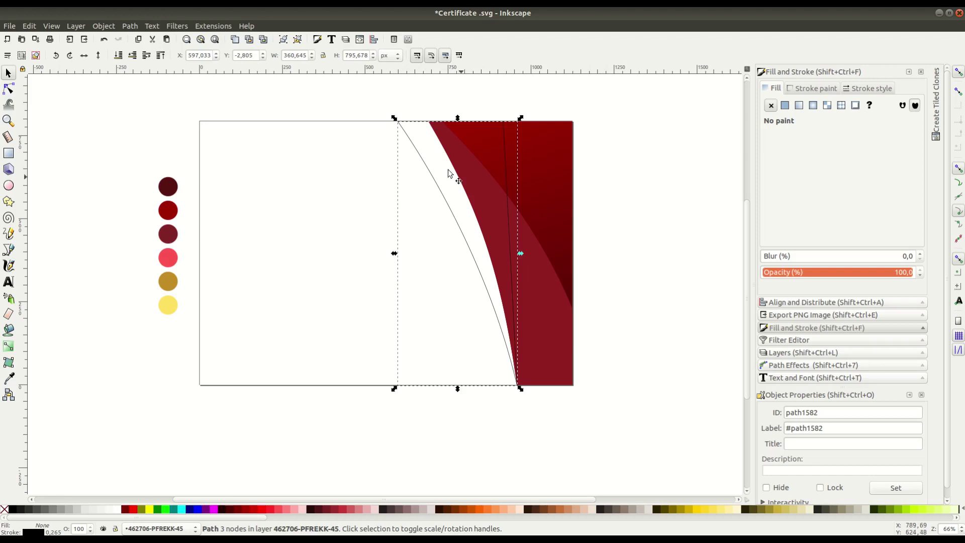
right_click(568, 161)
click(578, 200)
shift+click(409, 144)
click(129, 25)
click(138, 104)
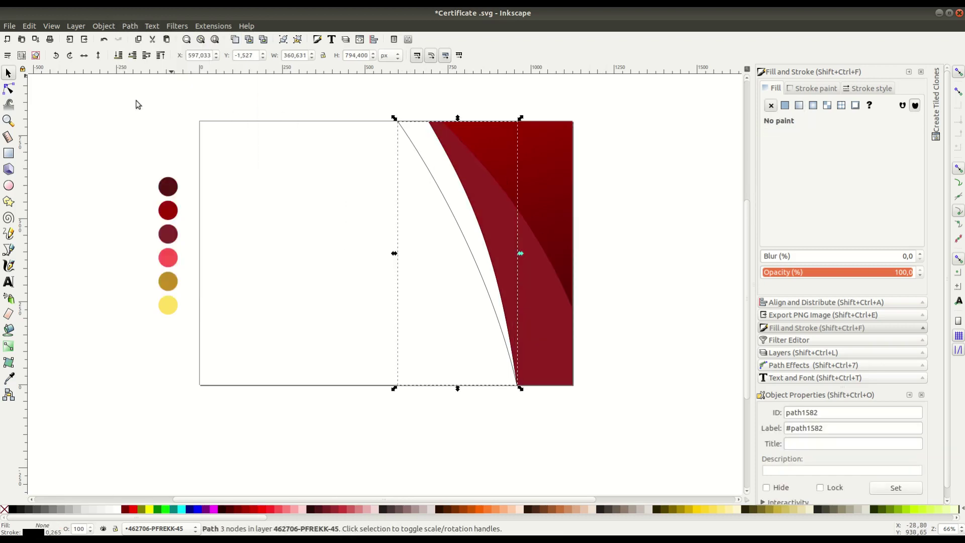
- Fill the stripe flat gold from the fifth colour swatch
click(785, 105)
click(815, 88)
click(774, 88)
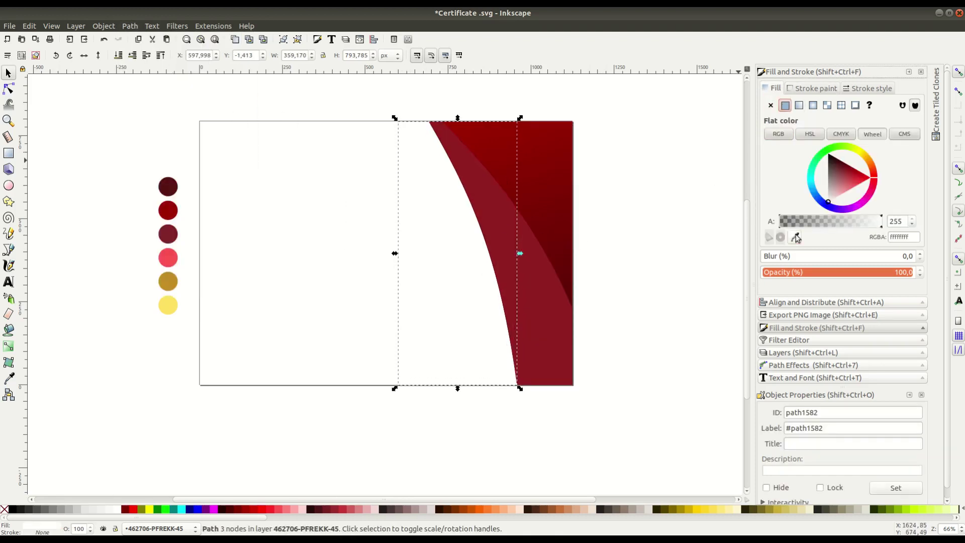
key(d)
click(169, 285)
key(s)
click(637, 360)
- Give the gold stripe a linear gradient with a pale cream highlight stop along its length
scroll(641, 358, up, 1)
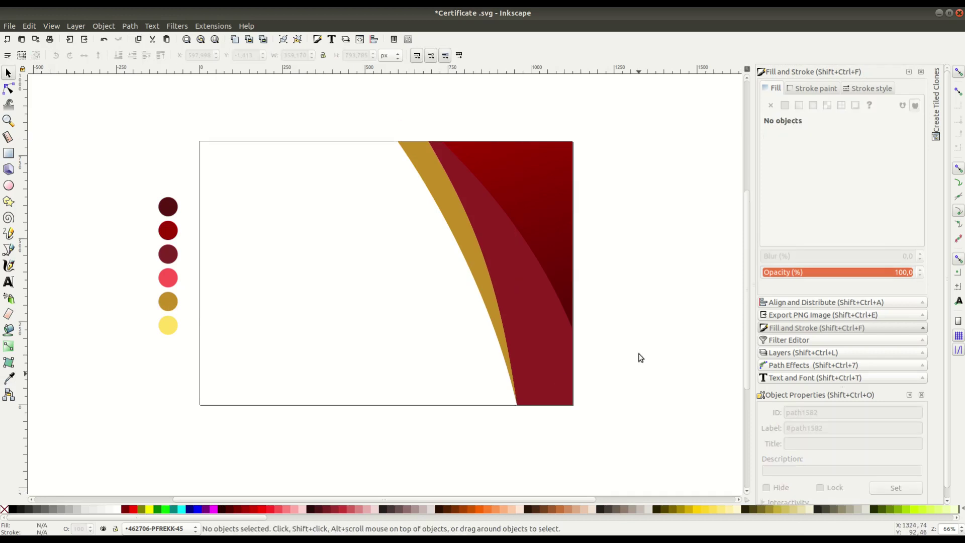
right_click(469, 244)
click(499, 317)
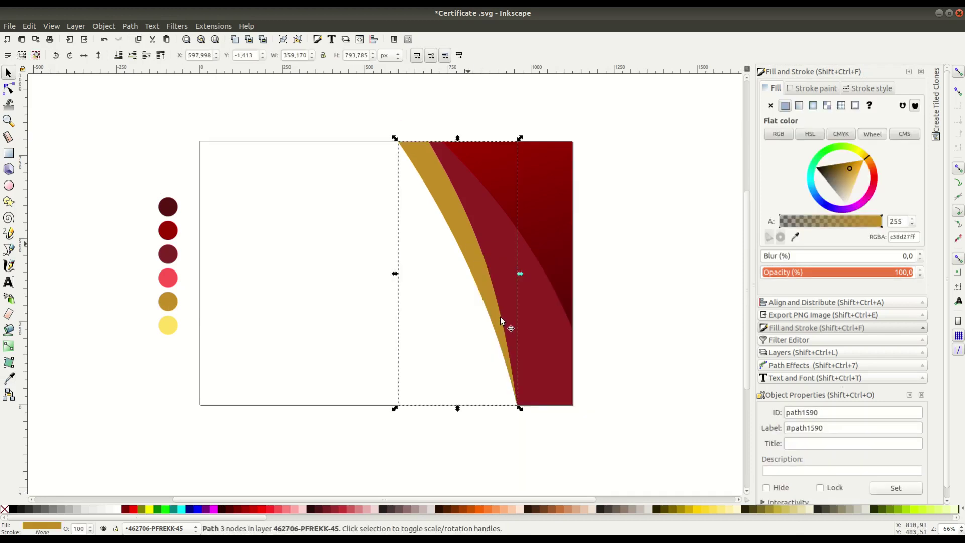
click(9, 347)
drag(515, 394, 429, 160)
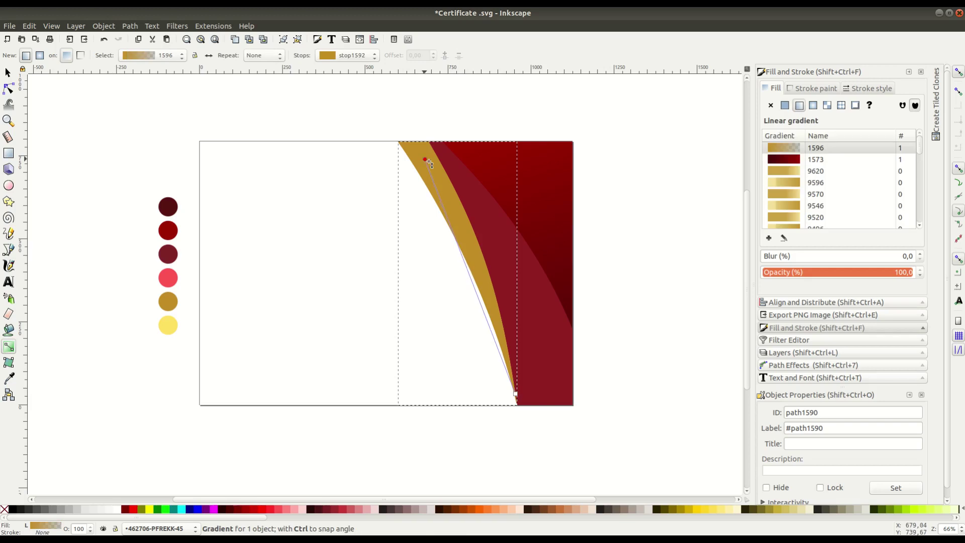
key(Tab)
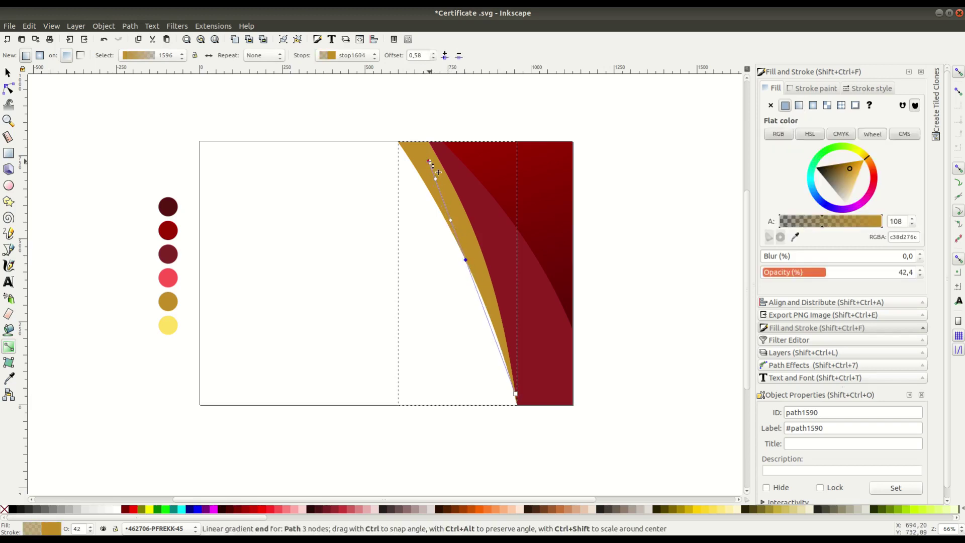
key(Tab)
key(Tab)
key(Tab)
key(Tab)
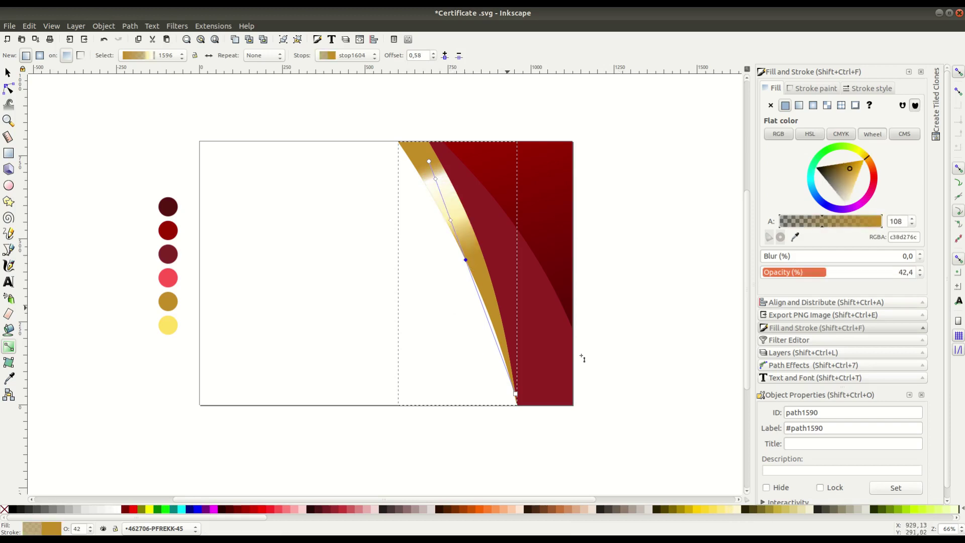
drag(851, 182, 850, 171)
drag(466, 260, 472, 275)
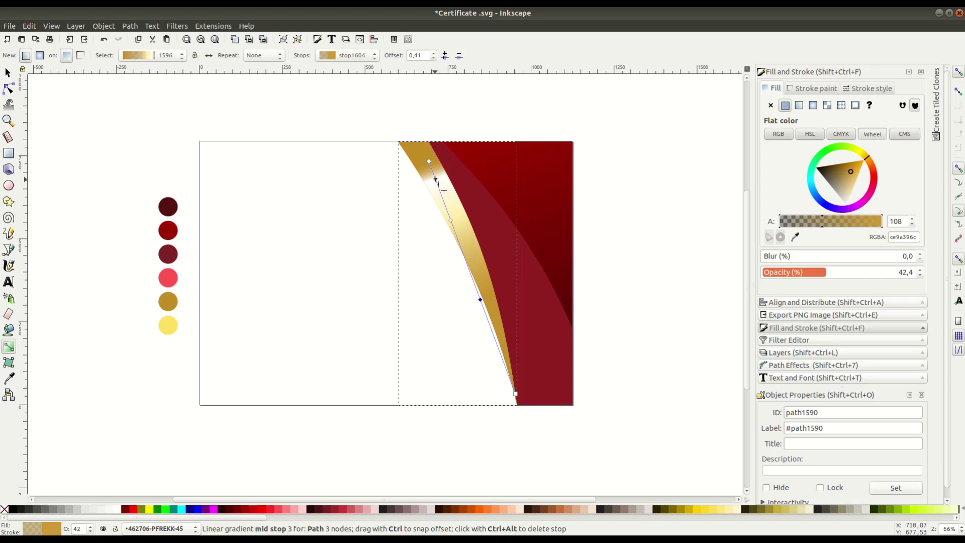
- Narrow the band's top by moving its top-left node right and top-right node left
key(n)
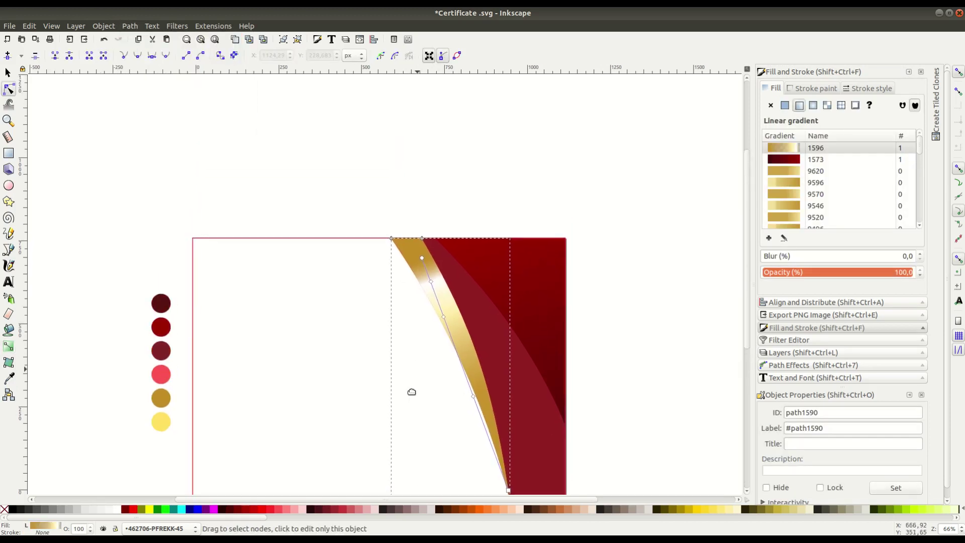
scroll(412, 392, up, 2)
scroll(475, 267, up, 3)
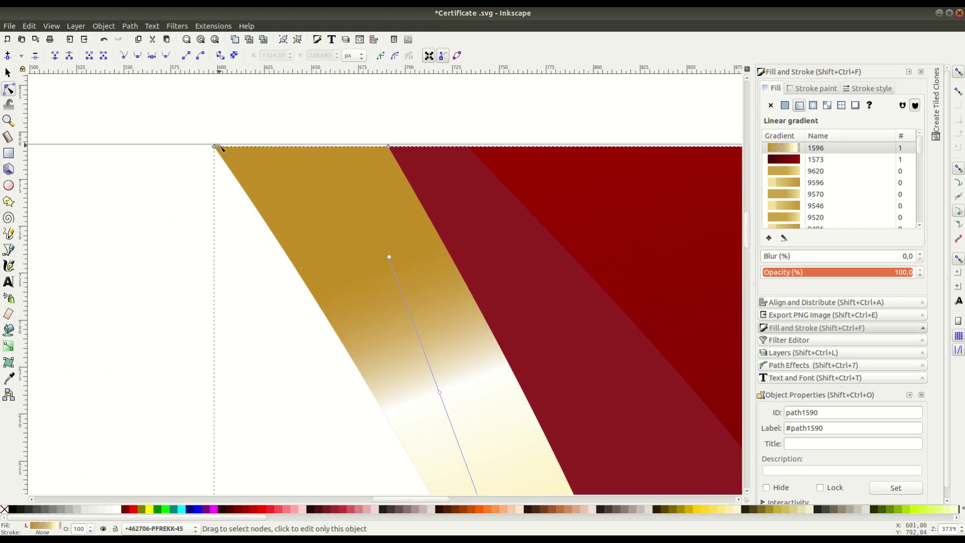
drag(214, 146, 245, 148)
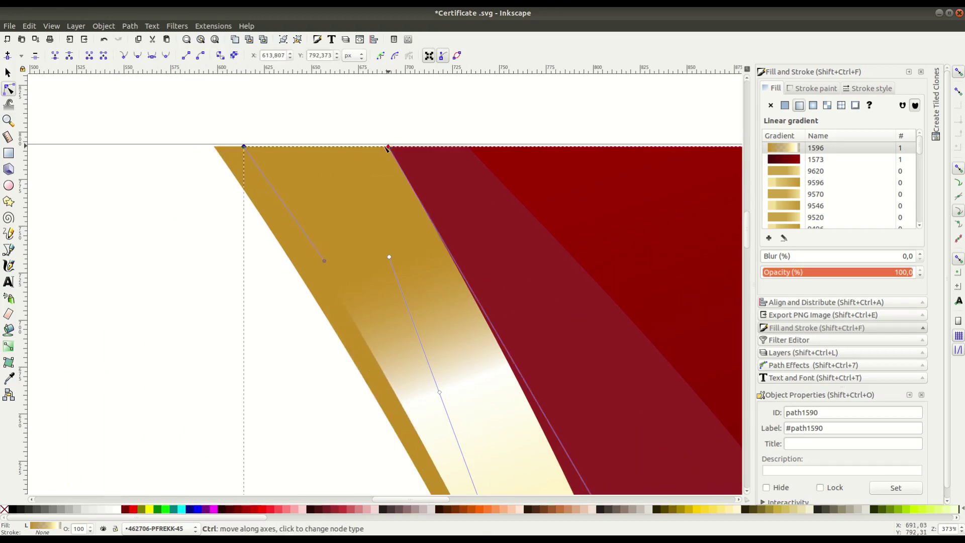
drag(388, 147, 363, 147)
key(s)
click(89, 101)
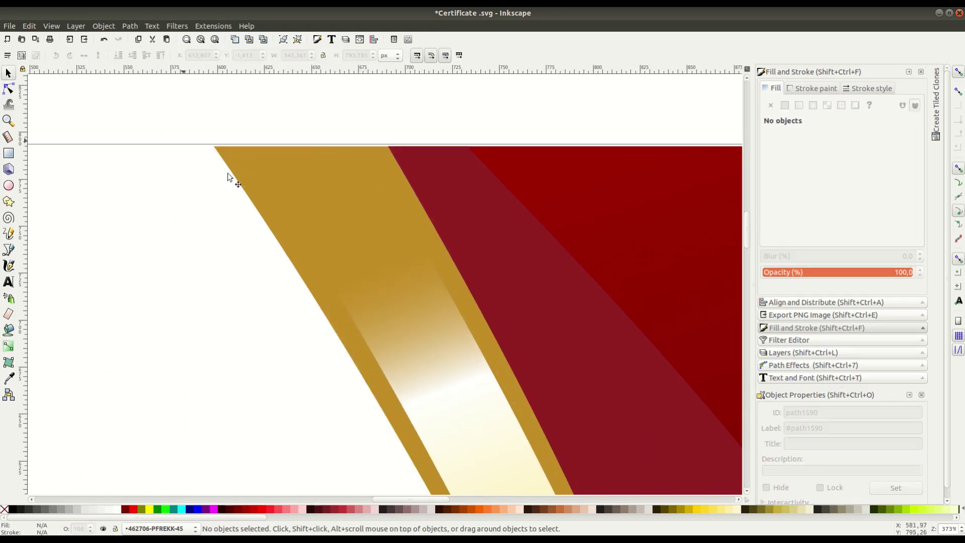
scroll(429, 278, down, 4)
scroll(453, 334, down, 1)
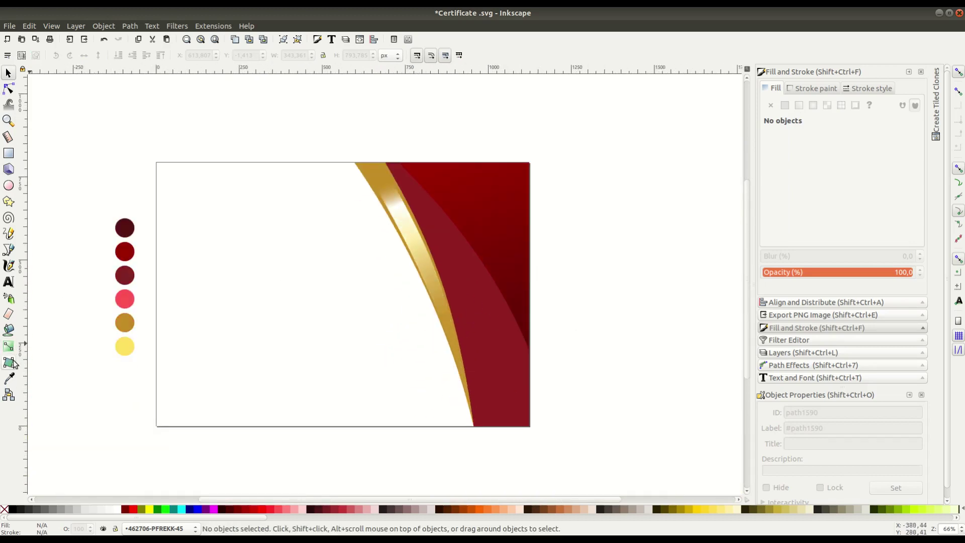
- Draw a closed curved wedge outline from the gold band down past the page bottom
click(7, 251)
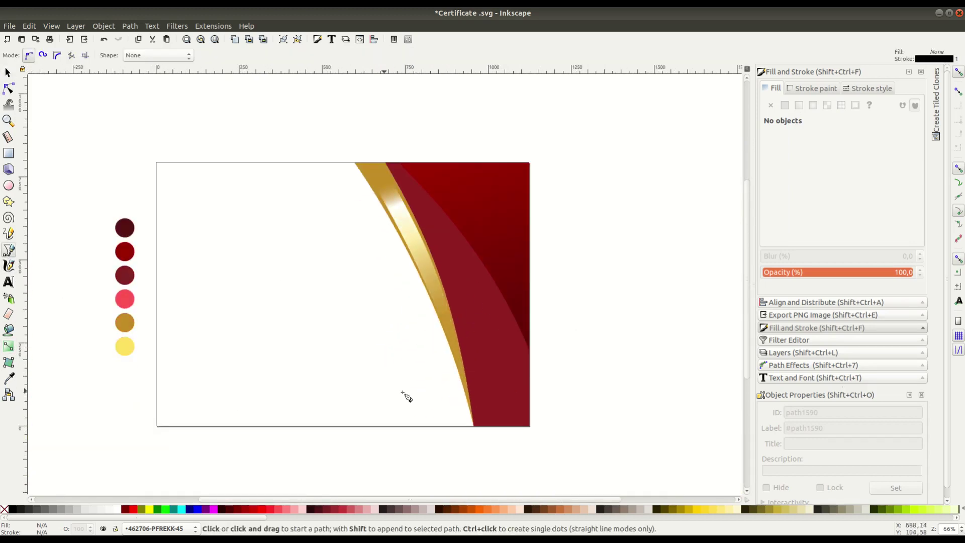
click(422, 276)
drag(364, 429, 324, 492)
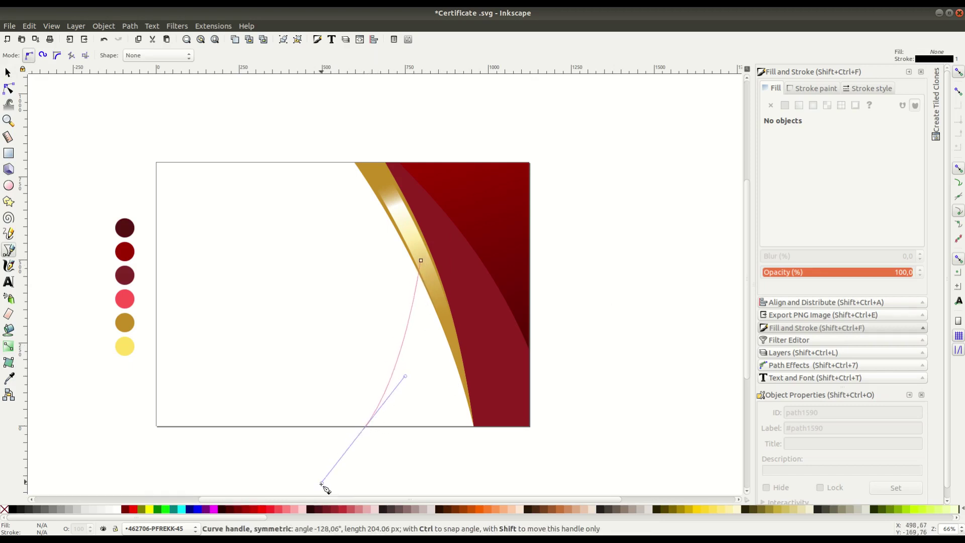
click(364, 443)
click(508, 445)
click(487, 255)
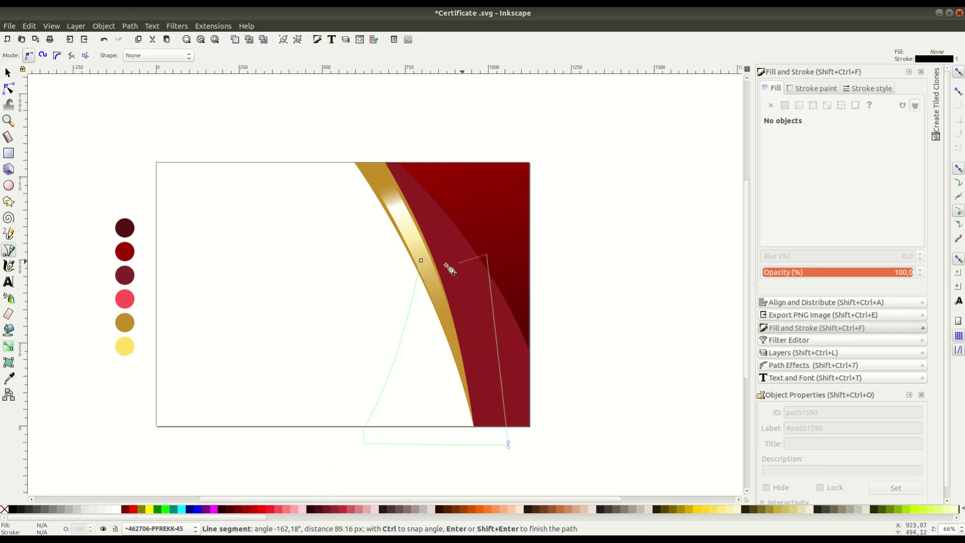
click(421, 261)
key(s)
click(251, 169)
- Trim the wedge to the page and cut it out of the red background
right_click(251, 168)
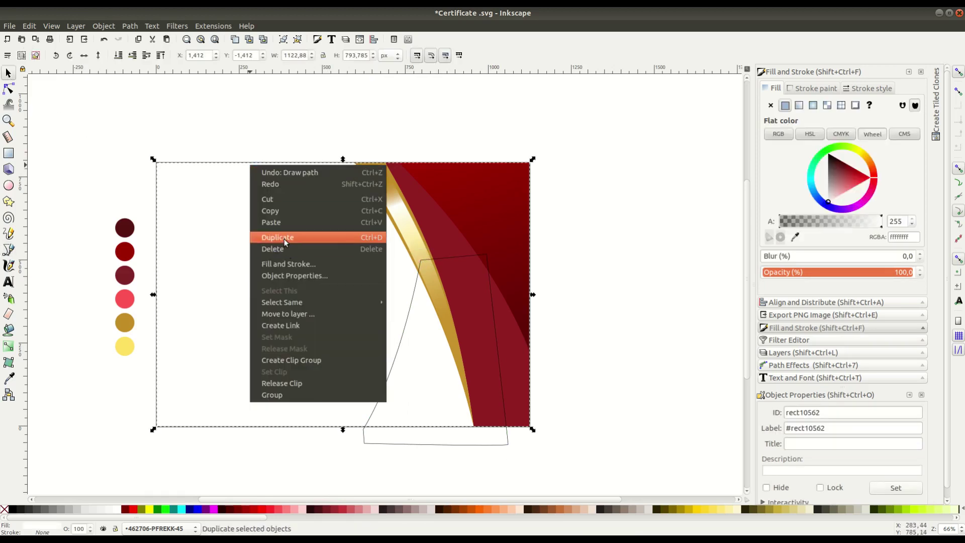
click(282, 235)
shift+click(392, 445)
click(130, 25)
click(151, 110)
shift+click(508, 216)
right_click(508, 216)
key(Escape)
click(129, 26)
click(147, 99)
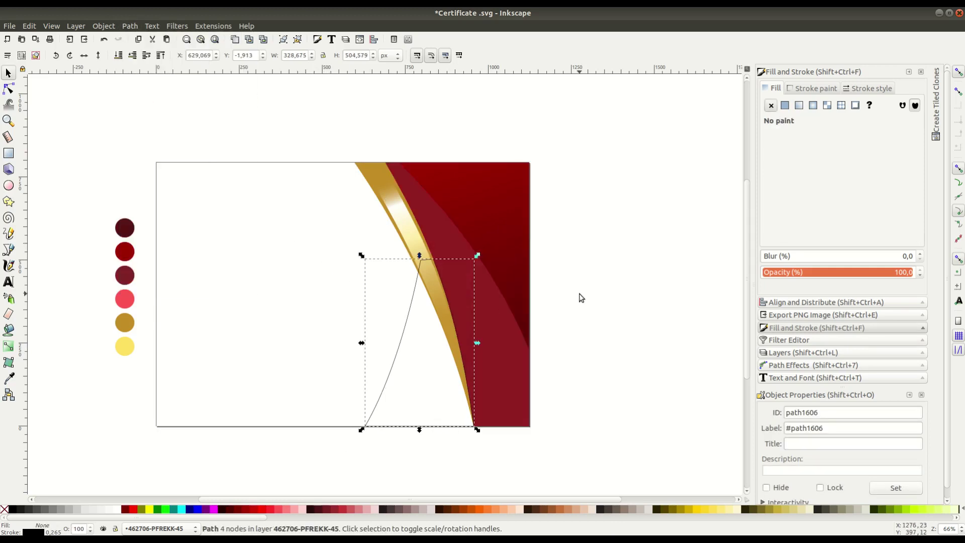
- Cut the thin curve's area out of the gold band with Path Difference
click(384, 161)
right_click(377, 163)
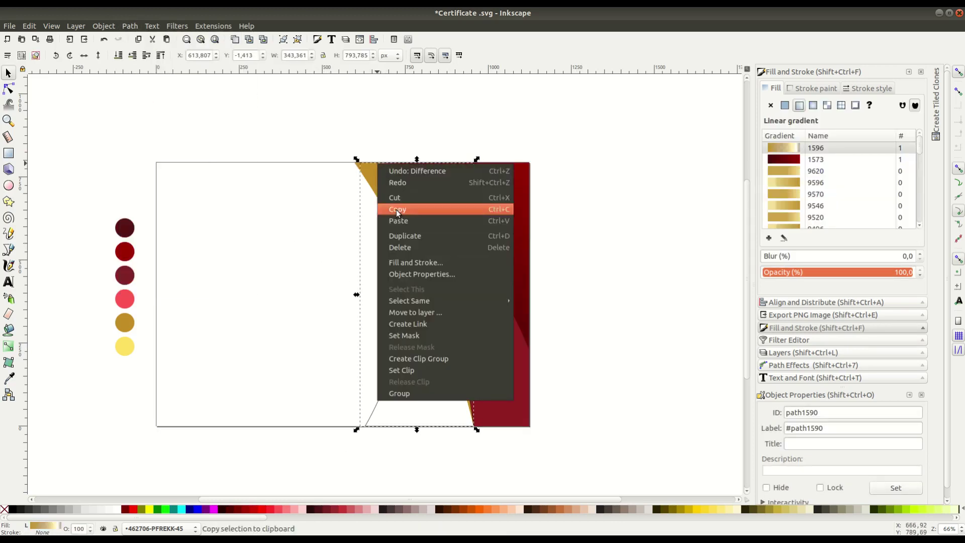
key(Escape)
shift+click(406, 328)
click(129, 26)
click(144, 100)
- Fill the wedge with dark-red linear gradient 1573 and reposition its stops
click(613, 319)
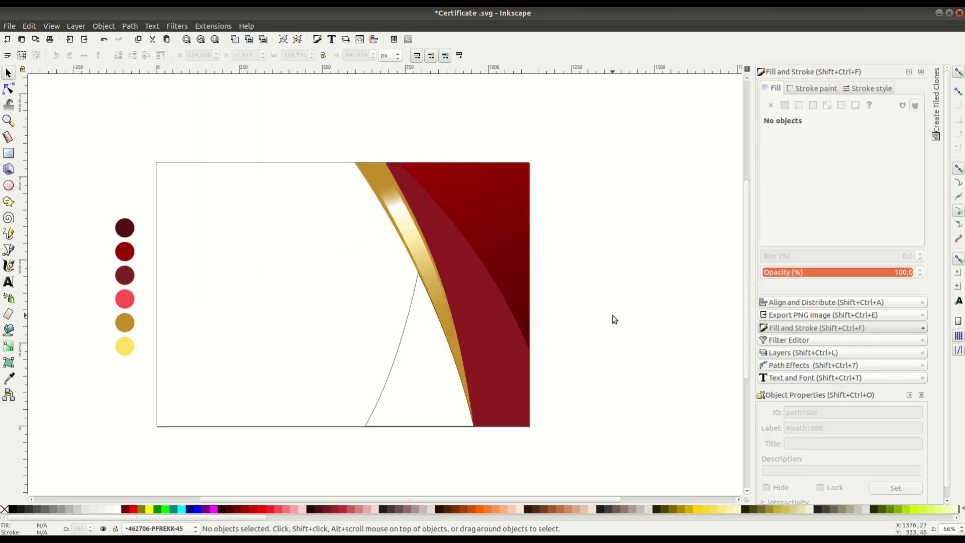
click(390, 352)
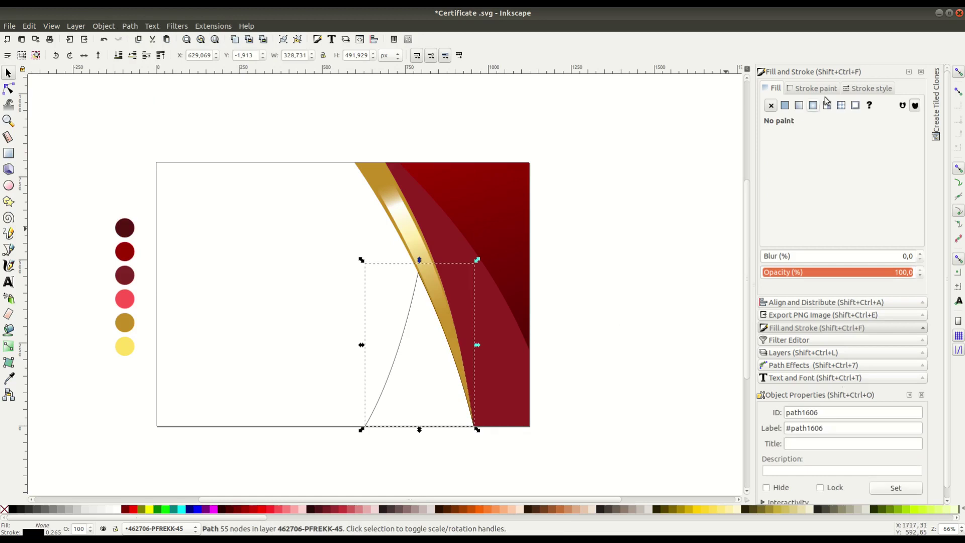
click(784, 105)
click(799, 105)
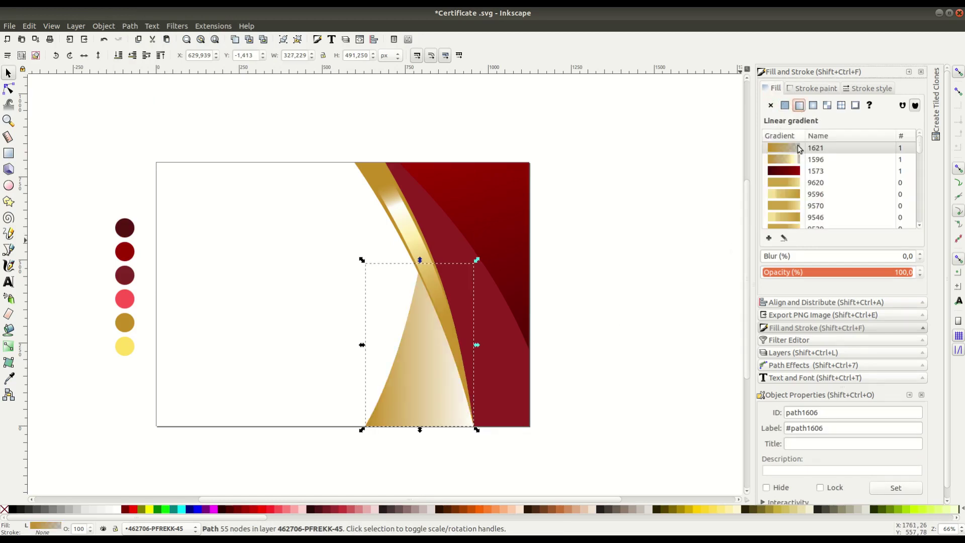
click(815, 159)
click(9, 346)
drag(366, 344, 446, 408)
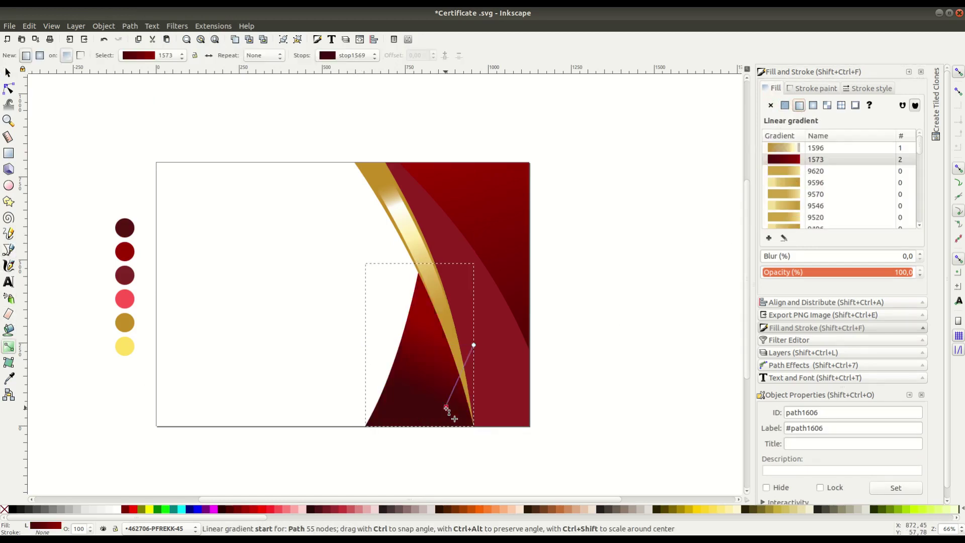
click(468, 423)
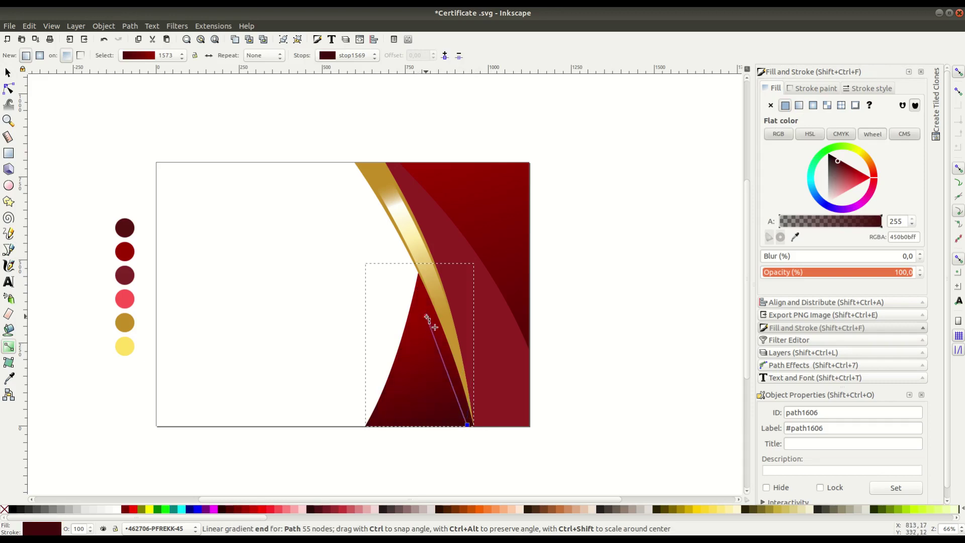
click(402, 323)
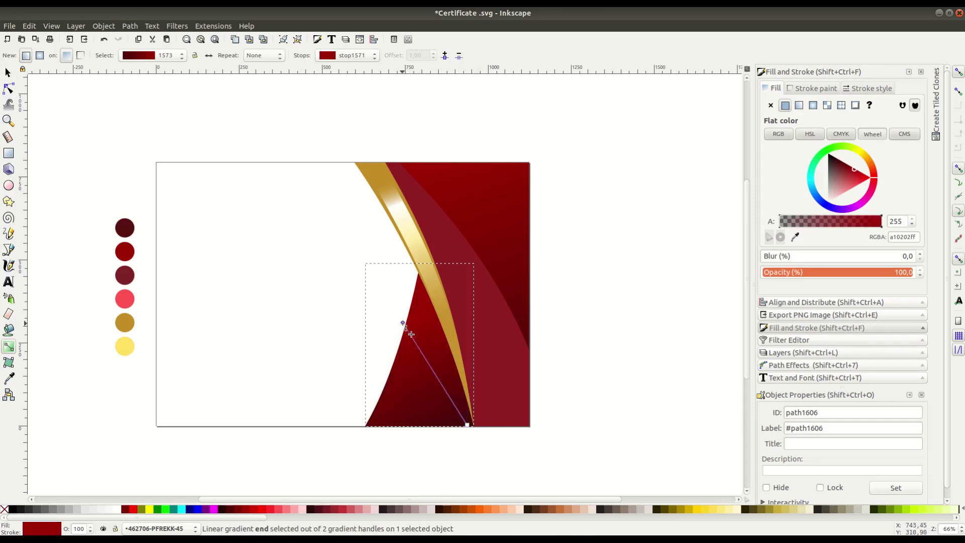
click(8, 254)
- Draw a curved outline over the red wedge's upper-left part beside the gold band
click(371, 431)
drag(446, 350, 455, 266)
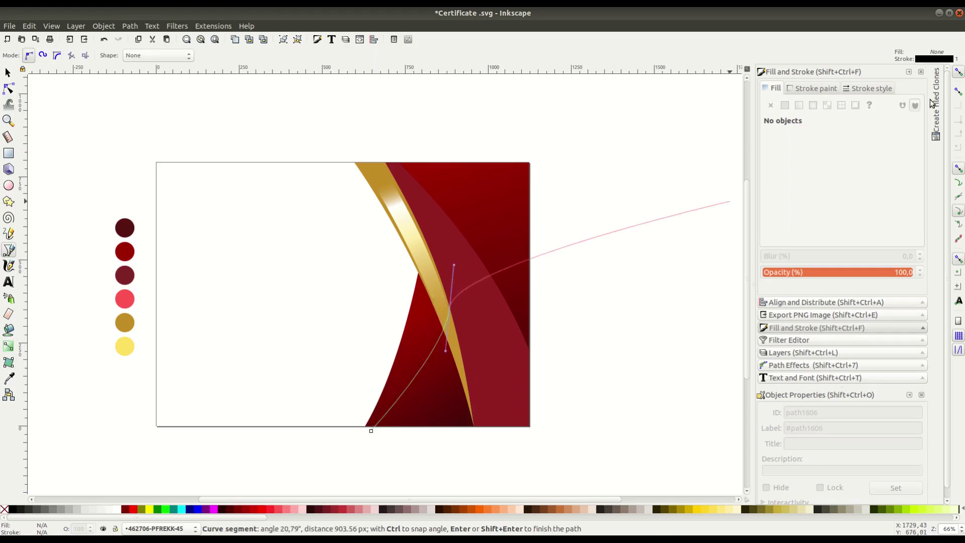
mouse_move(450, 301)
mouse_down()
mouse_move(470, 218)
mouse_move(450, 306)
mouse_up()
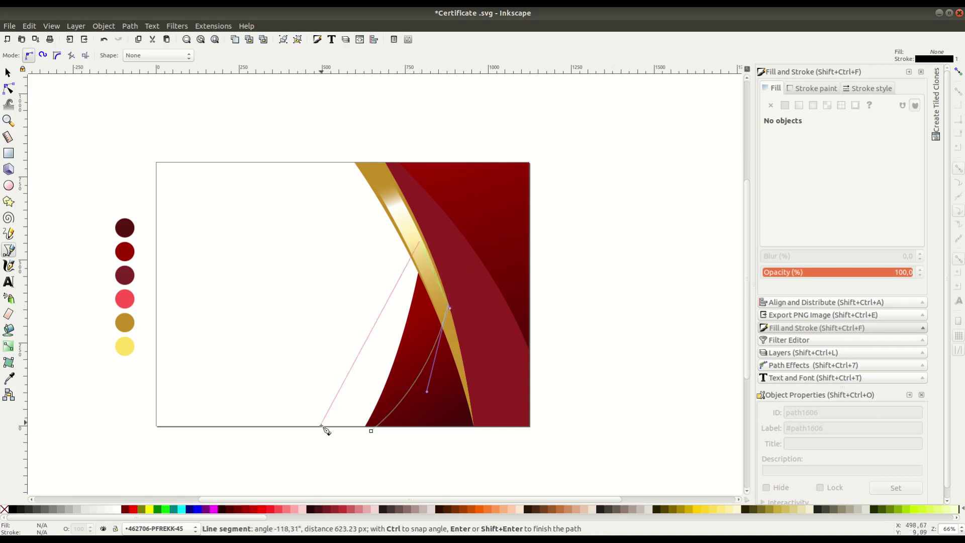
click(320, 447)
click(371, 430)
key(s)
- Intersect the outline with the red wedge and fill it flat crimson 931f22
right_click(408, 359)
key(Escape)
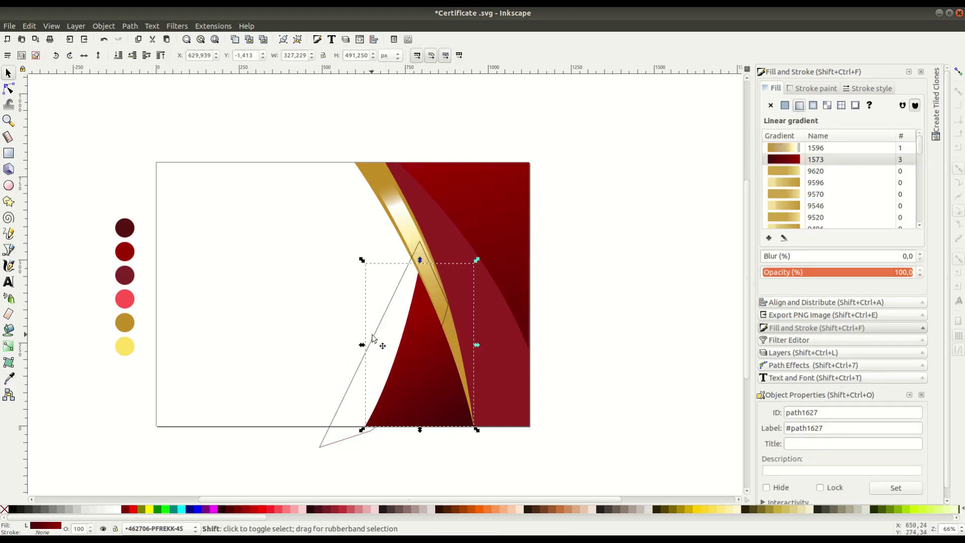
shift+click(344, 395)
click(130, 26)
click(145, 110)
click(784, 105)
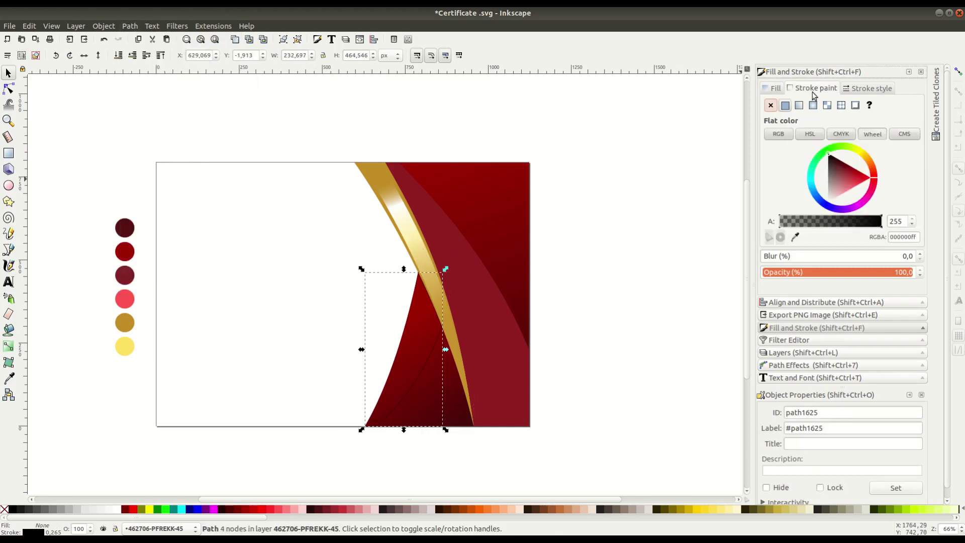
click(795, 237)
click(510, 400)
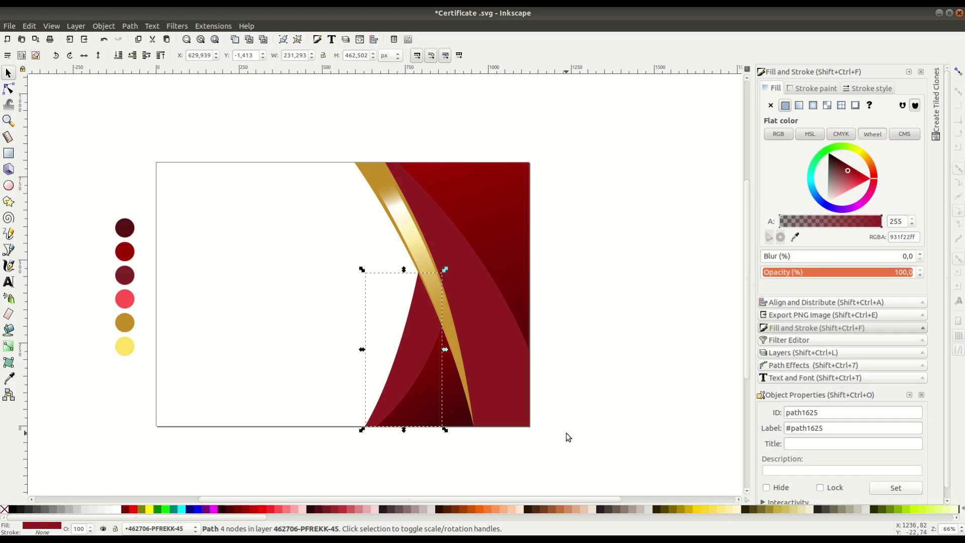
click(559, 475)
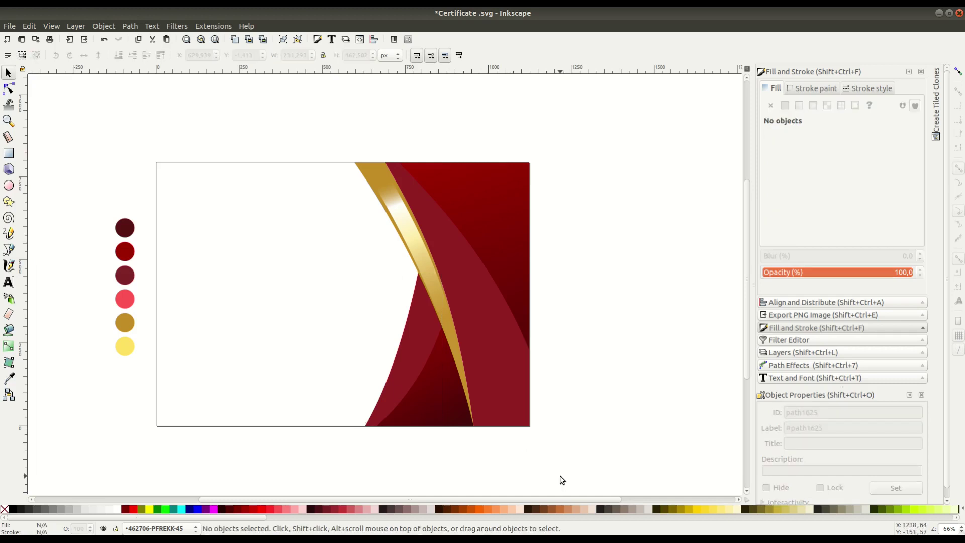
- Draw a closed curved outline from the page bottom up toward the gold band
click(8, 251)
click(313, 427)
mouse_move(413, 260)
mouse_down()
mouse_move(454, 136)
mouse_move(425, 264)
mouse_up()
click(392, 445)
click(313, 427)
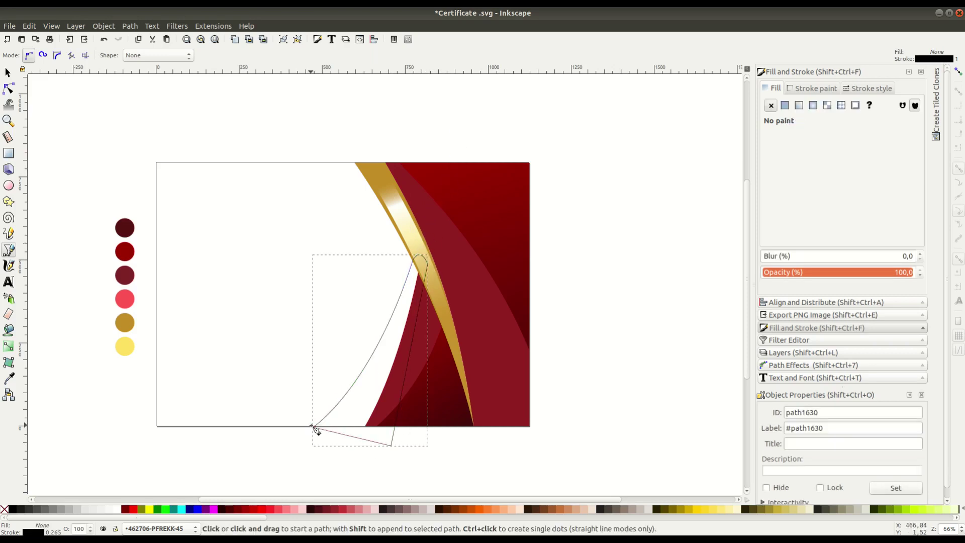
key(s)
- Duplicate the page background and trim the curve outline to the page area
right_click(293, 185)
click(335, 254)
click(129, 26)
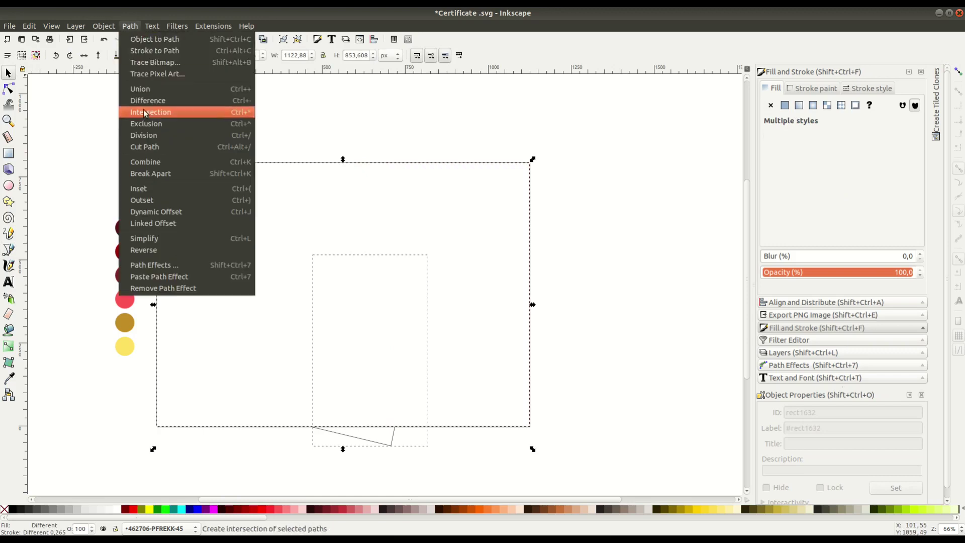
click(146, 108)
- Duplicate the red wedge and apply a Difference path operation
right_click(442, 414)
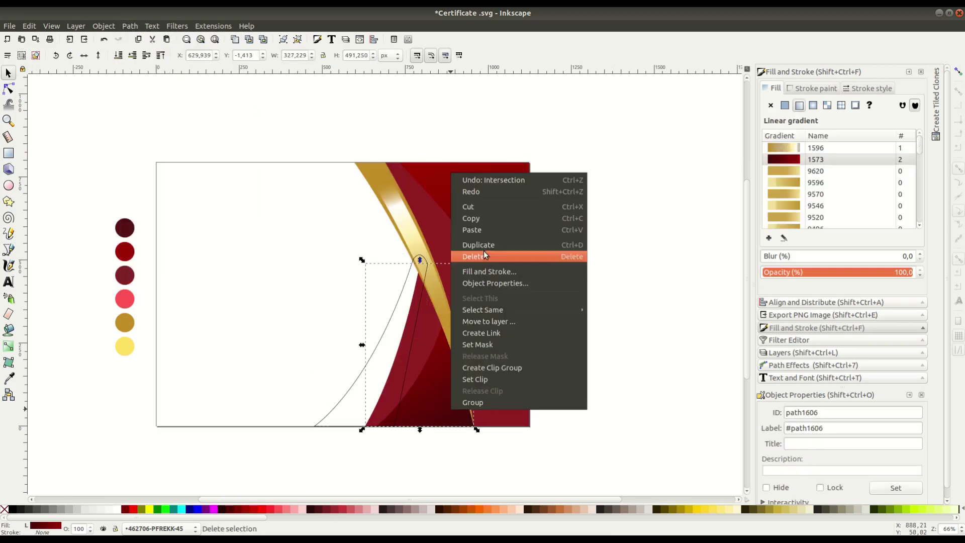
click(483, 251)
click(130, 25)
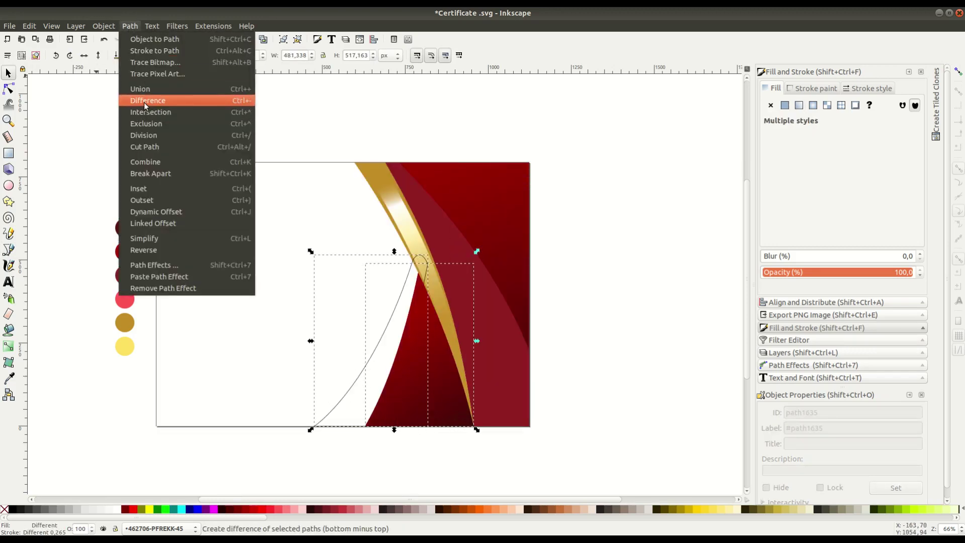
click(144, 101)
click(145, 119)
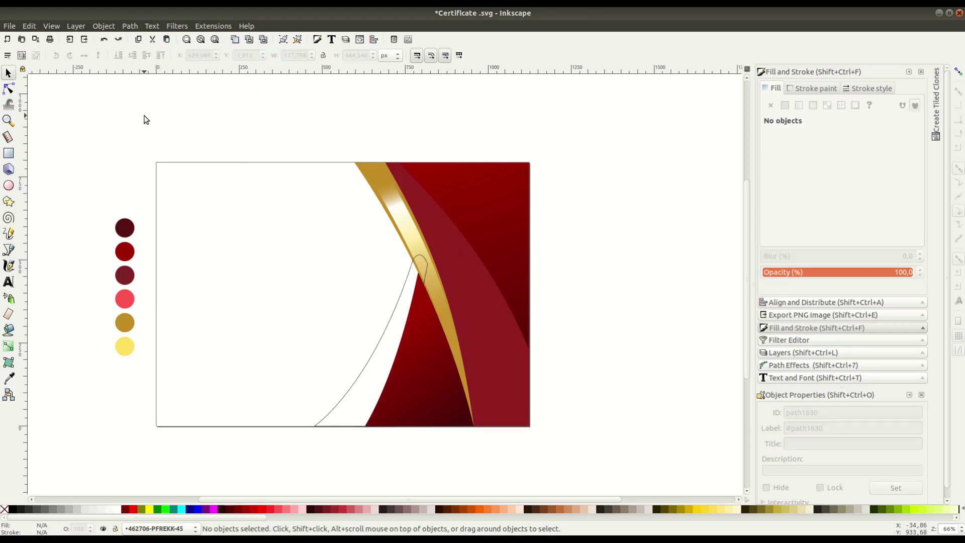
- Subtract the dark red triangle from the curve outline with Path > Difference
click(369, 358)
shift+click(451, 389)
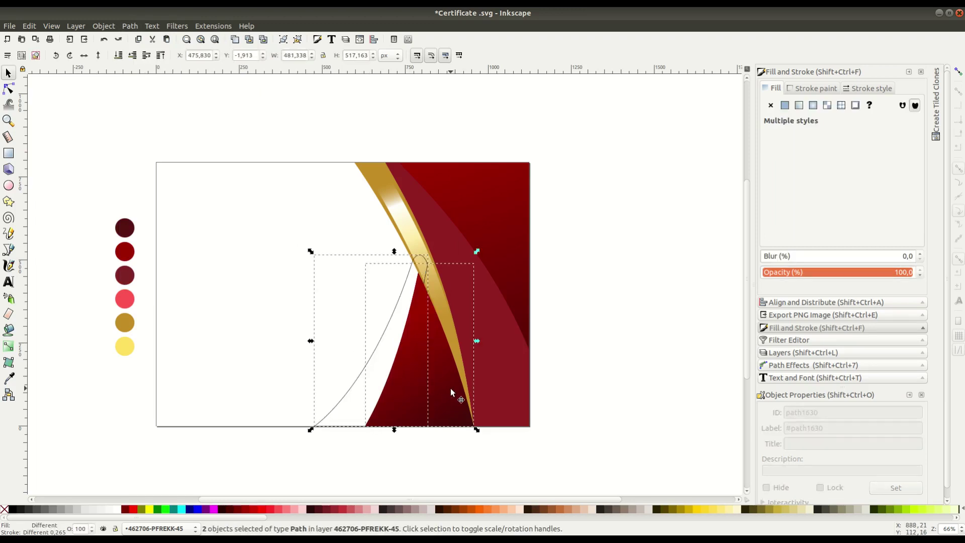
click(409, 447)
drag(421, 400, 433, 409)
key(ctrl+z)
click(369, 358)
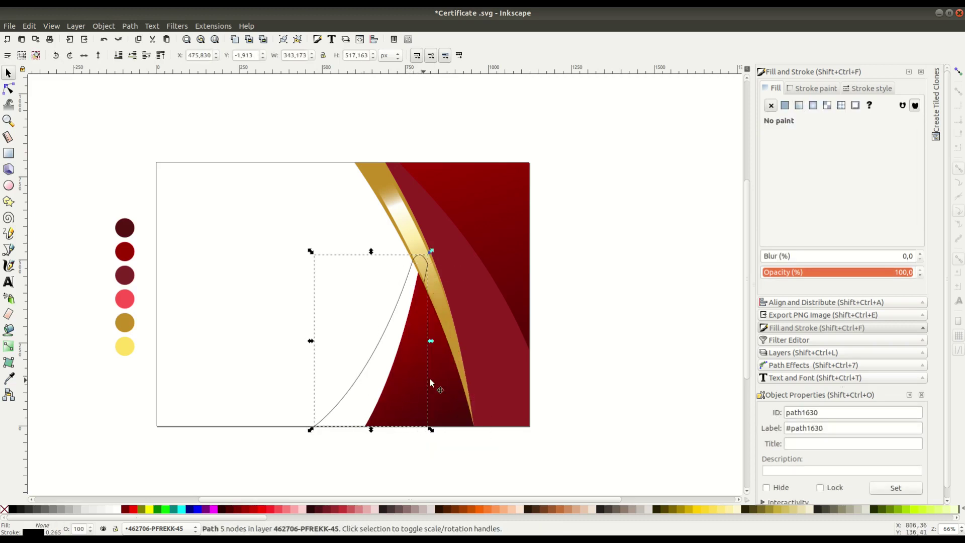
shift+click(442, 382)
click(130, 26)
click(144, 102)
- Duplicate the gold stripe and cut it with the curve using Path > Difference
click(357, 163)
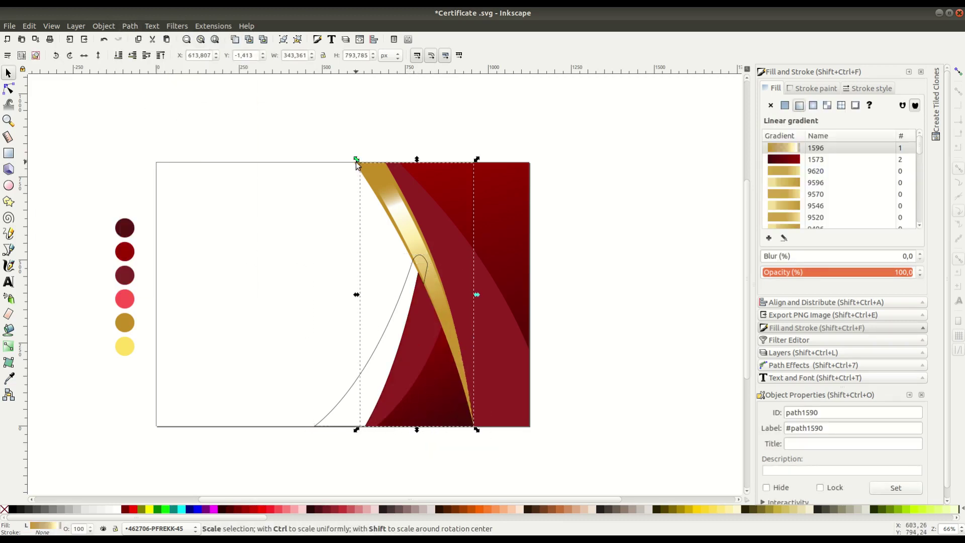
alt+click(357, 162)
right_click(356, 164)
click(384, 240)
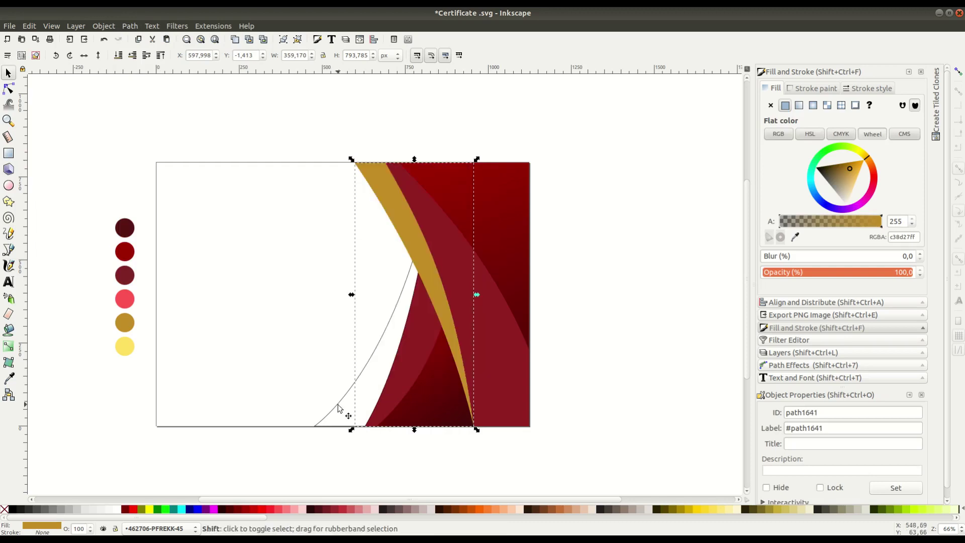
shift+click(335, 402)
click(130, 25)
click(144, 102)
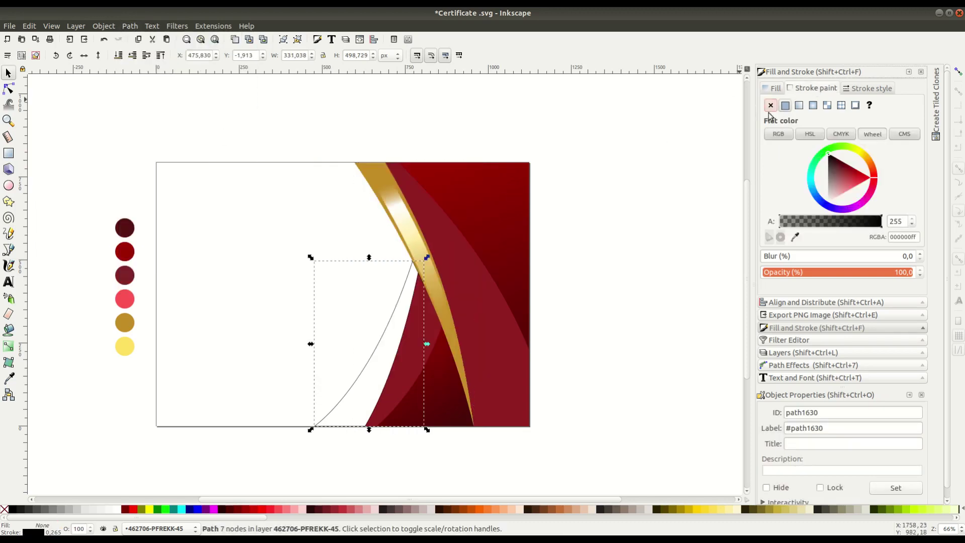
- Give the new cut shape a flat gold fill, raise it, and duplicate it
click(785, 105)
key(Page_Up)
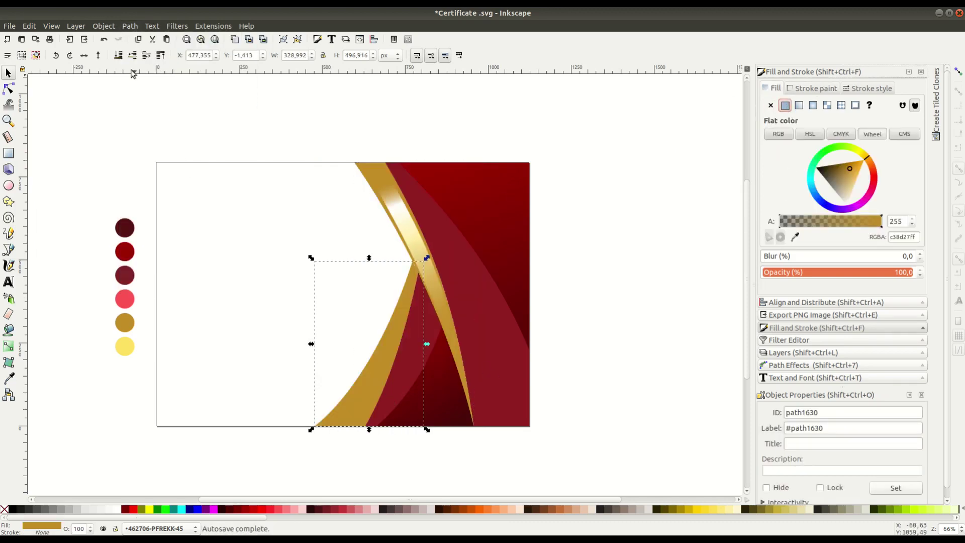
click(567, 351)
right_click(379, 358)
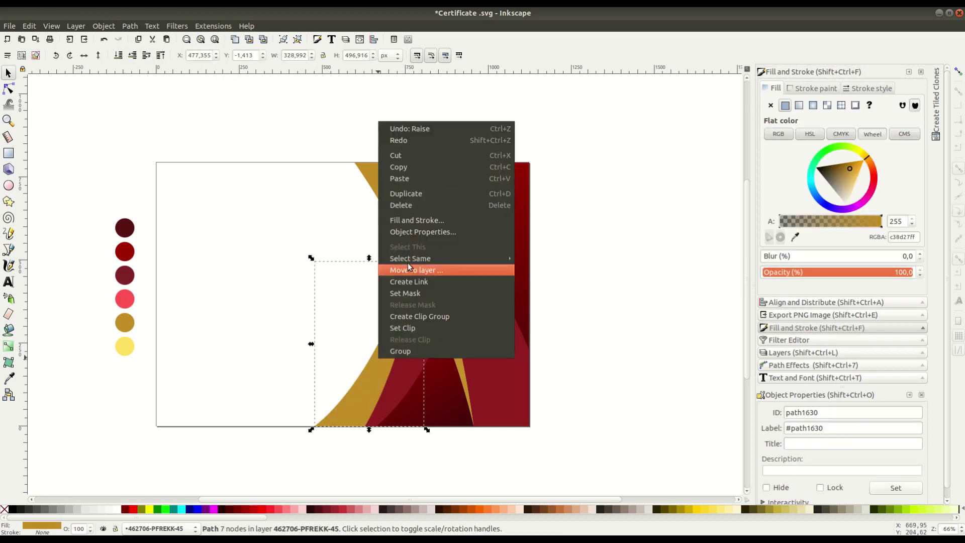
click(405, 193)
click(407, 228)
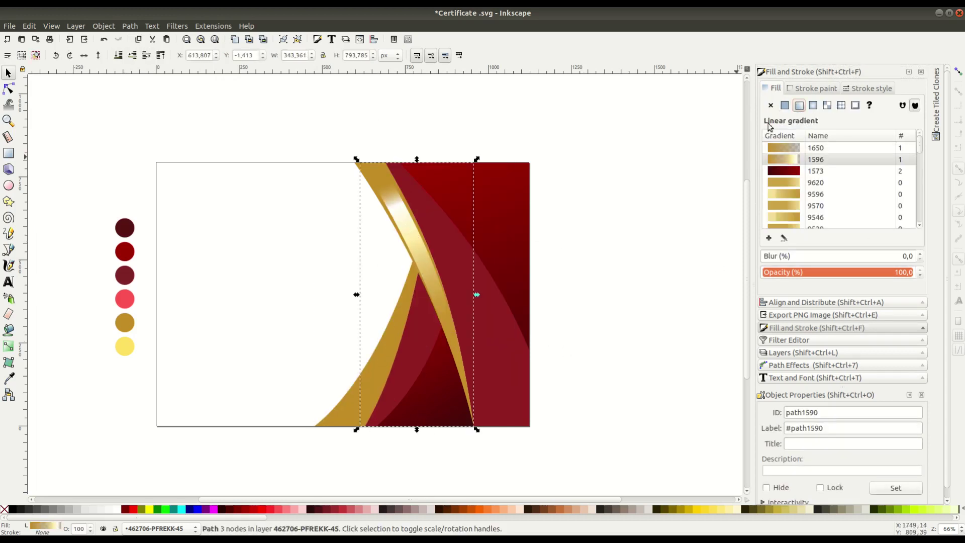
- Paste the ribbon's gold gradient onto the new band and angle it along its length
key(Tab)
click(816, 160)
click(9, 347)
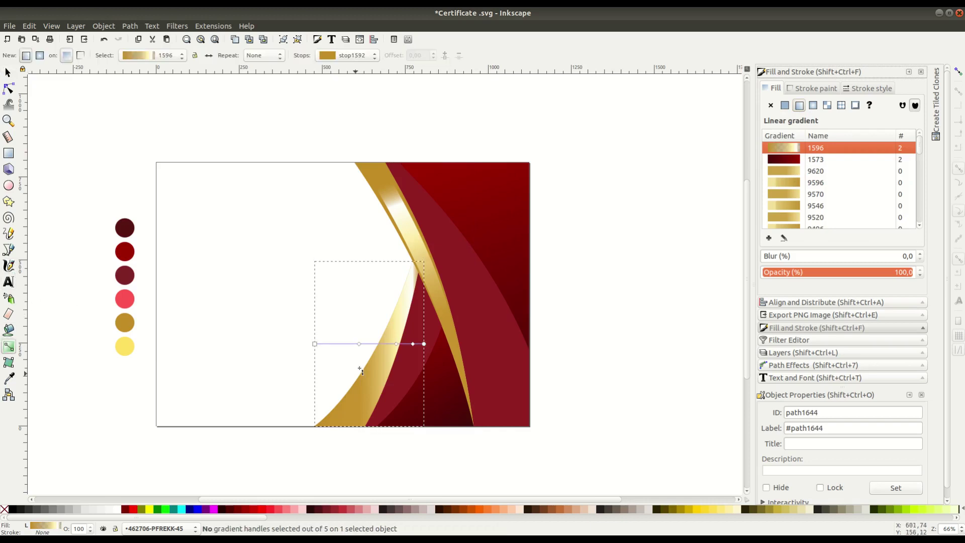
drag(421, 296, 416, 269)
drag(423, 343, 355, 420)
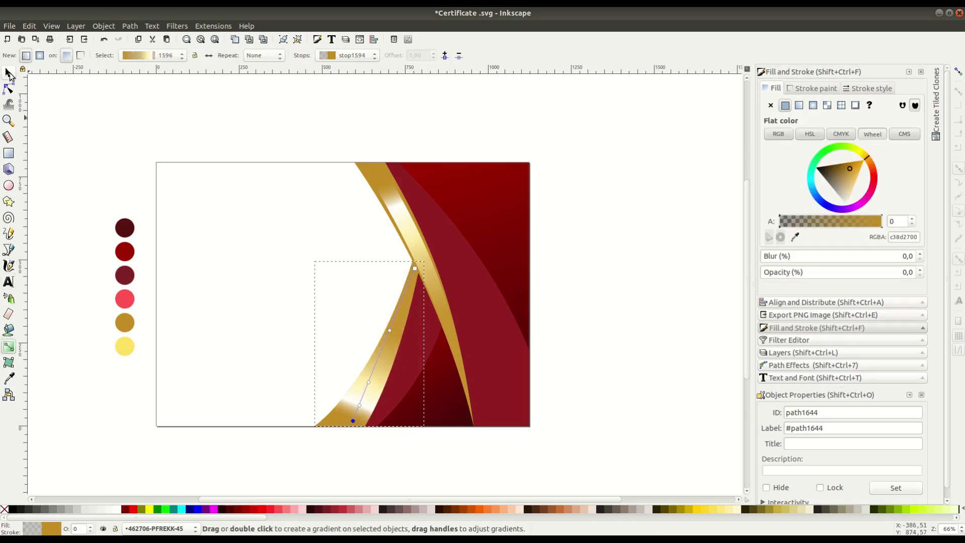
key(s)
key(Escape)
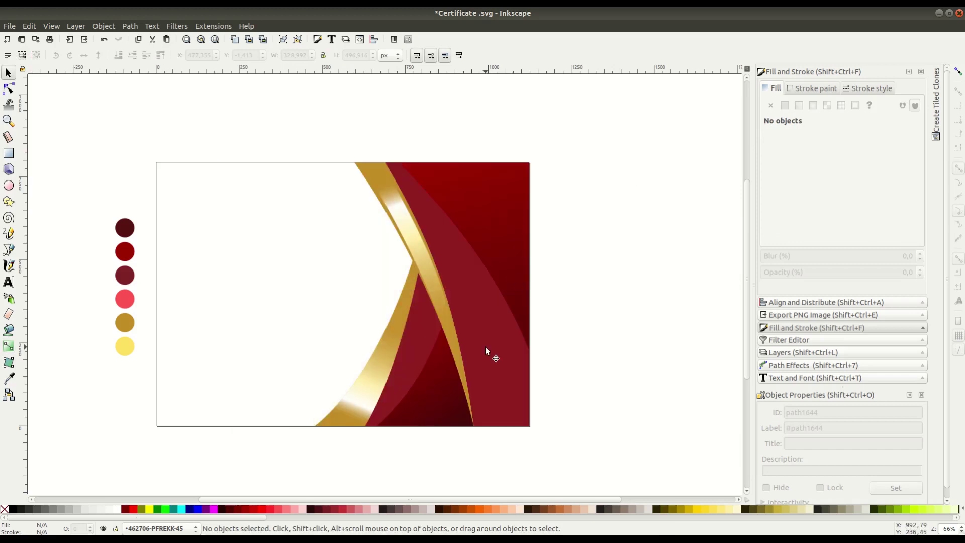
- Reshape the lower gold band's bottom end by adjusting its nodes
click(8, 89)
click(352, 397)
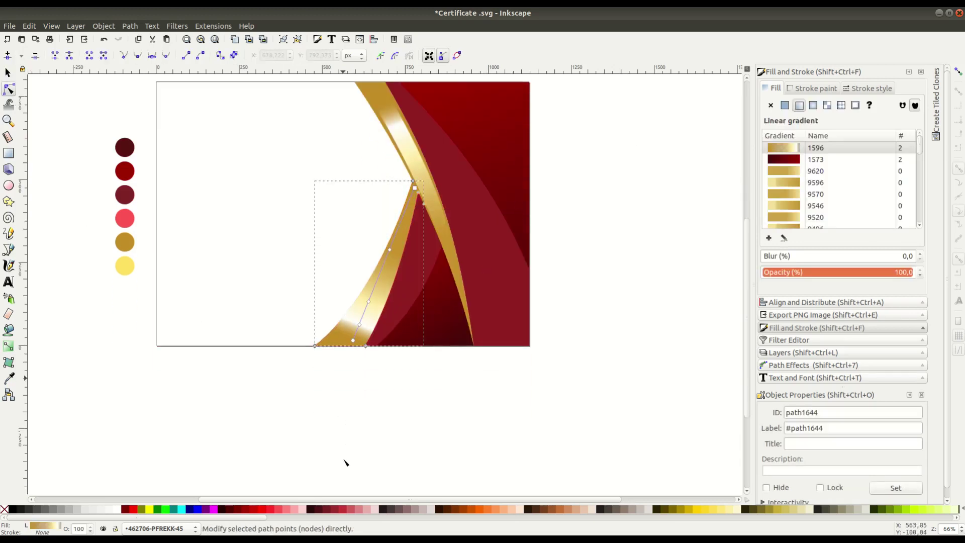
scroll(345, 459, up, 3)
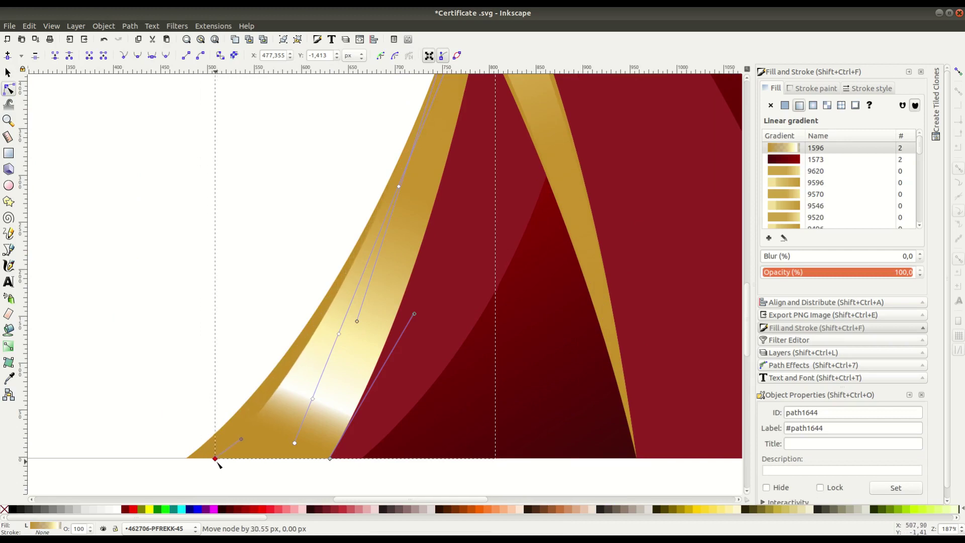
click(192, 461)
click(322, 456)
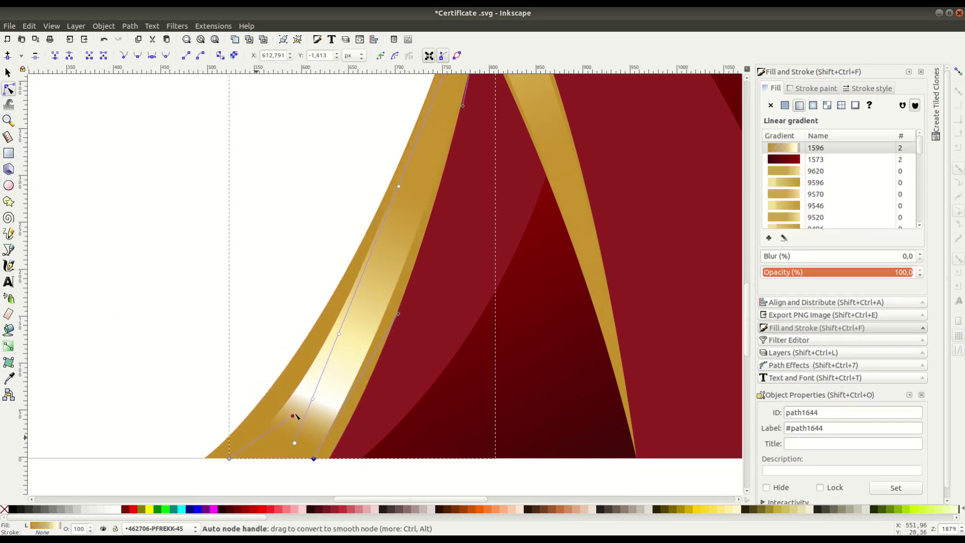
click(279, 347)
key(minus)
key(minus)
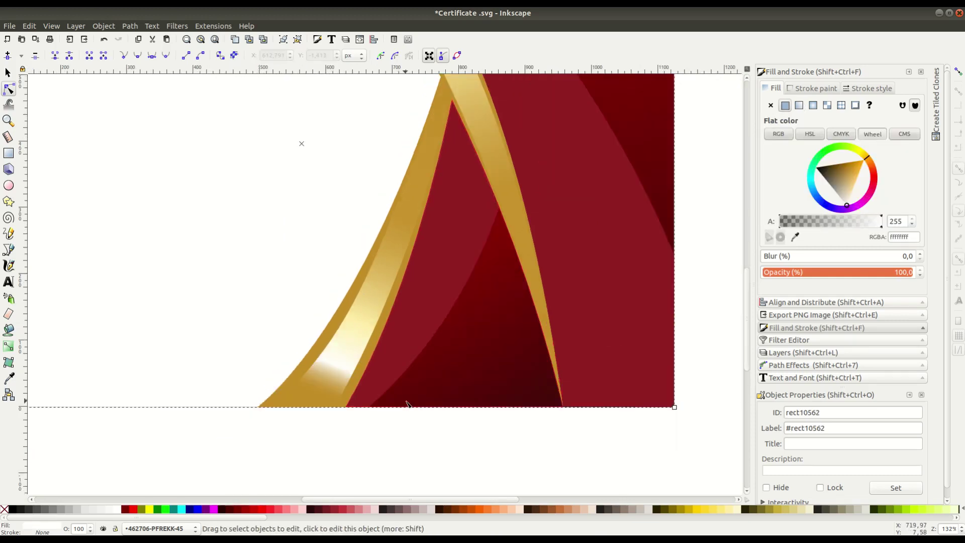
key(minus)
click(420, 440)
- Duplicate the gold ribbon, fill the copy black, blur it, and nudge it left
key(s)
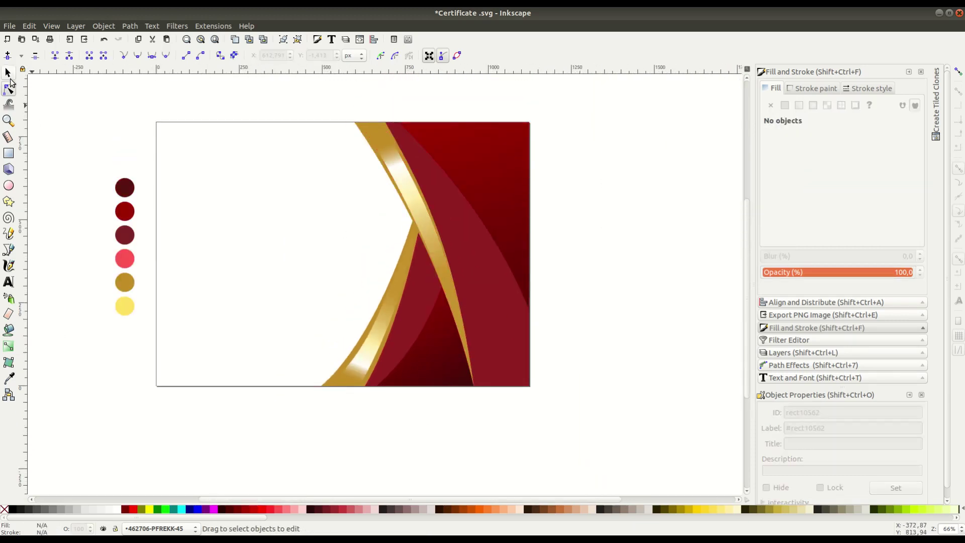
right_click(352, 127)
click(381, 197)
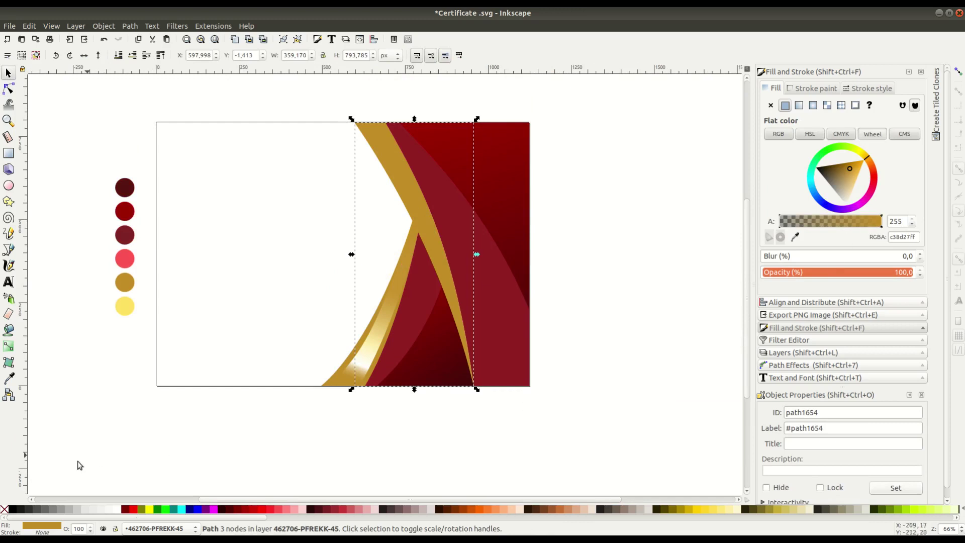
click(13, 509)
click(922, 254)
click(921, 254)
drag(407, 198, 403, 202)
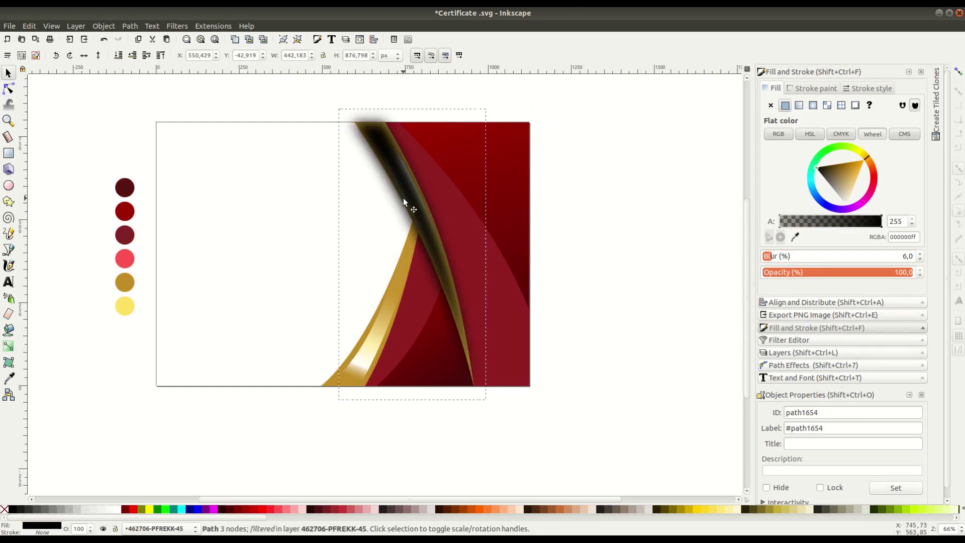
- Clip the blurred black shadow to the white page rectangle
right_click(214, 199)
click(282, 273)
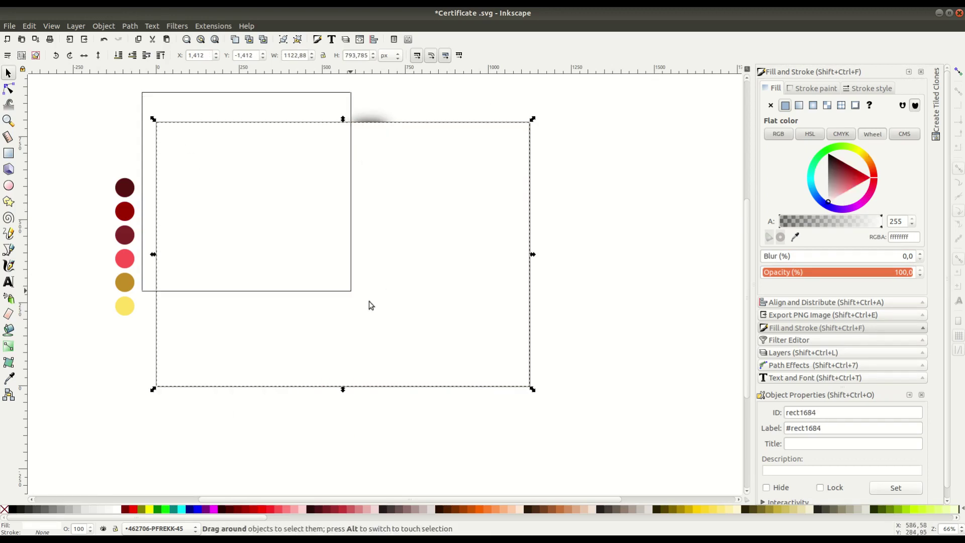
key(ctrl+a)
click(103, 26)
click(151, 125)
key(Escape)
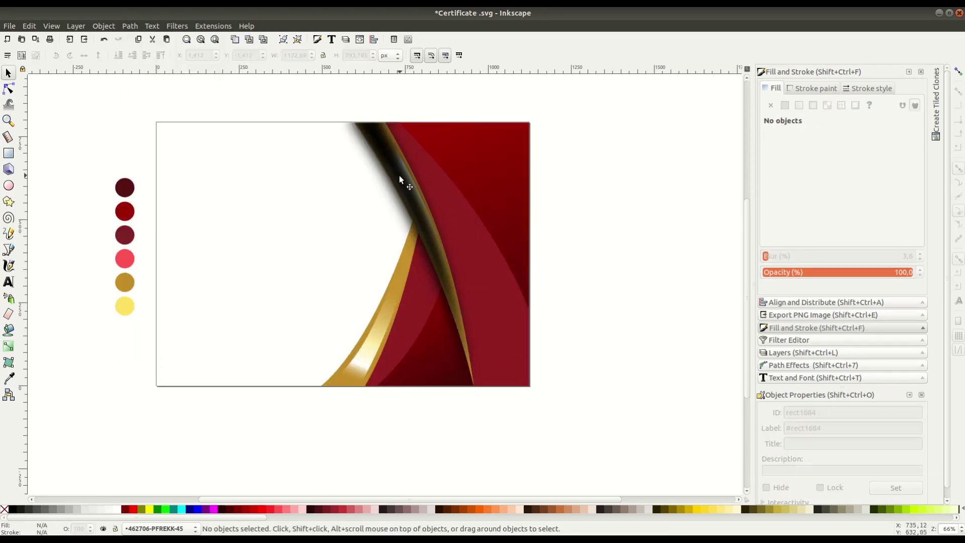
- Adjust the shadow's stacking order relative to the gold curve
click(399, 178)
click(132, 55)
click(146, 55)
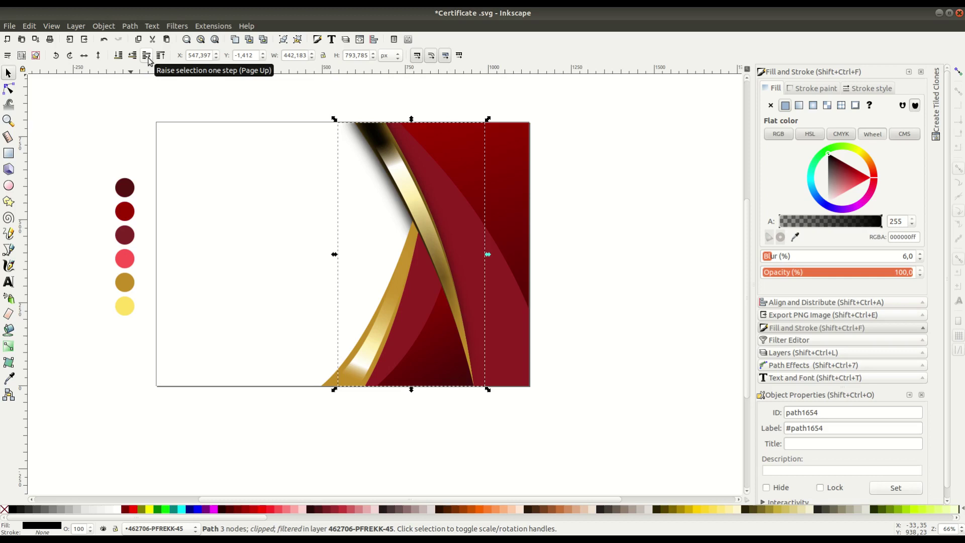
click(147, 56)
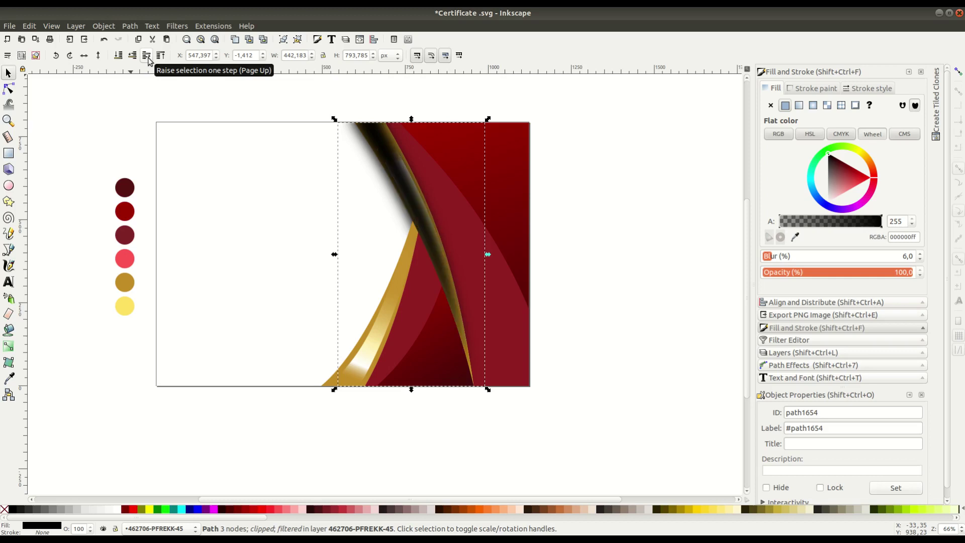
click(118, 55)
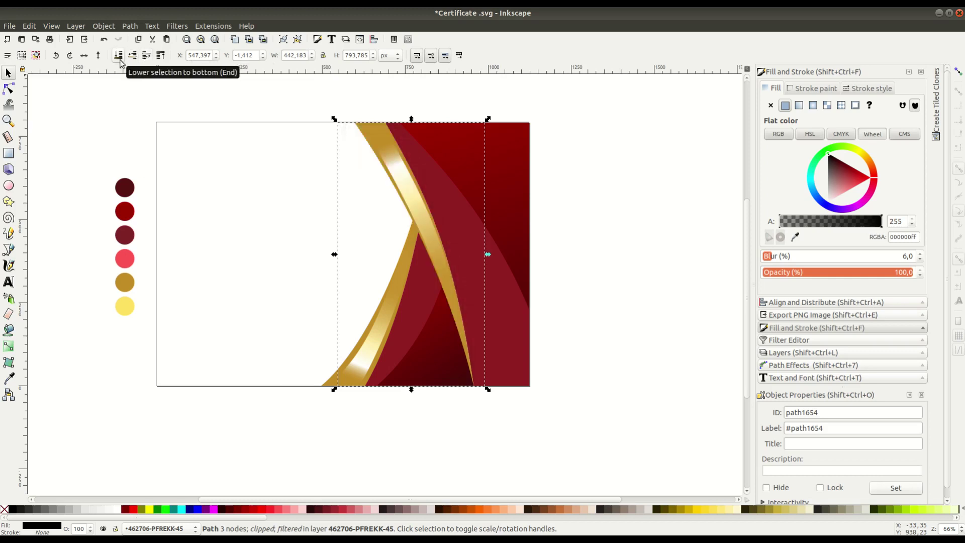
click(146, 56)
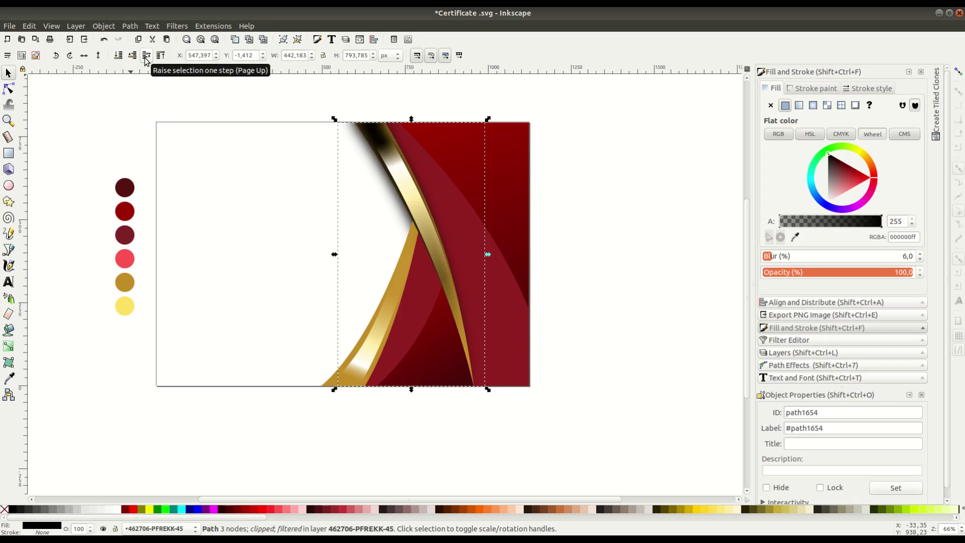
click(146, 57)
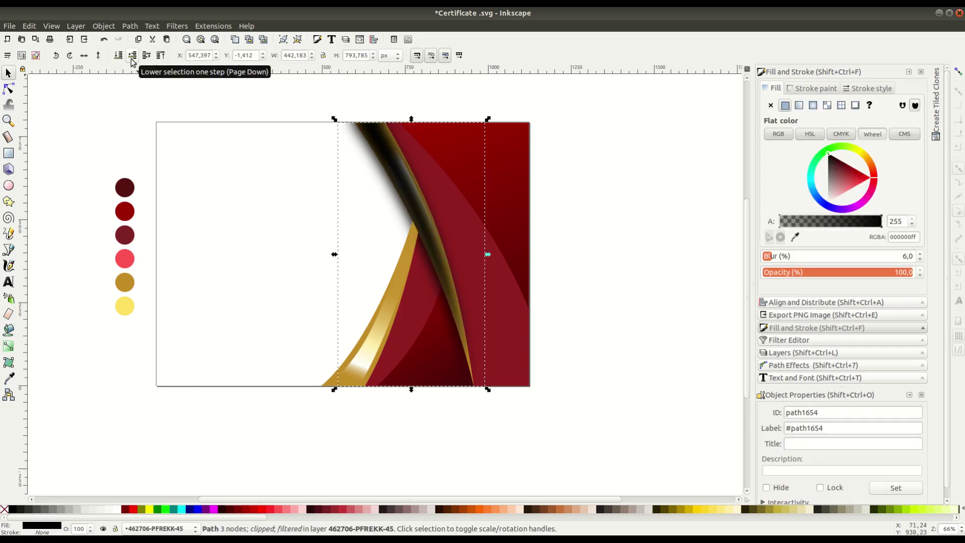
key(Escape)
- Reposition the shadow beside the ribbon and lower it behind the gold ribbon
click(416, 209)
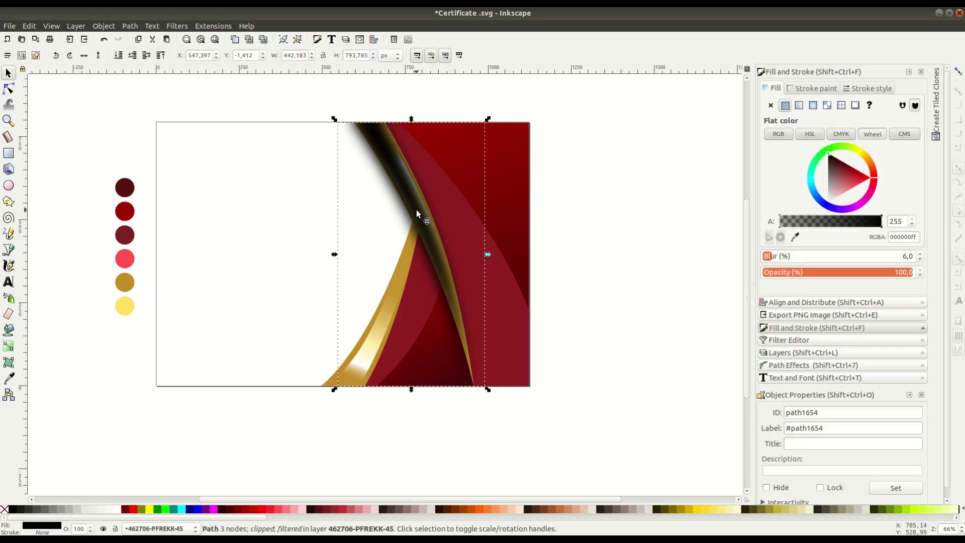
drag(416, 209, 287, 209)
click(399, 169)
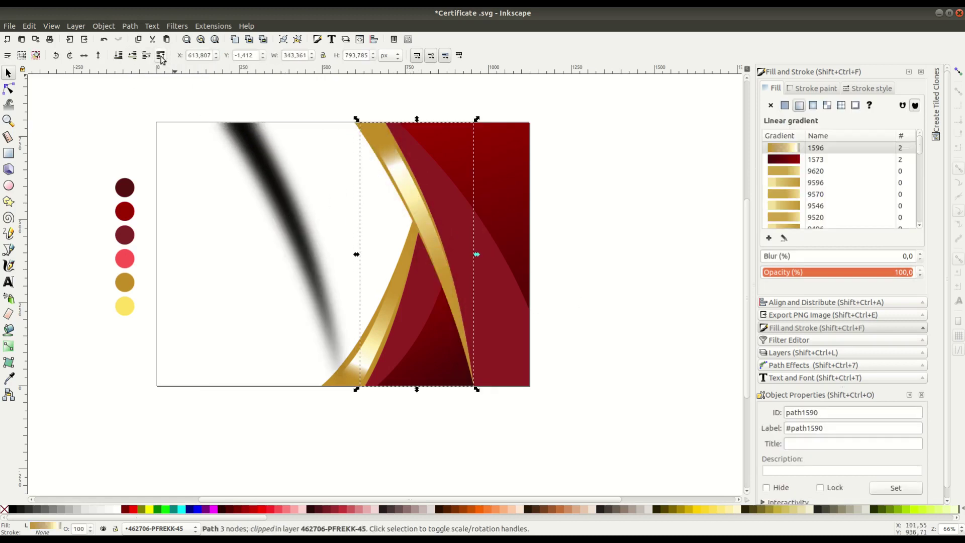
click(355, 130)
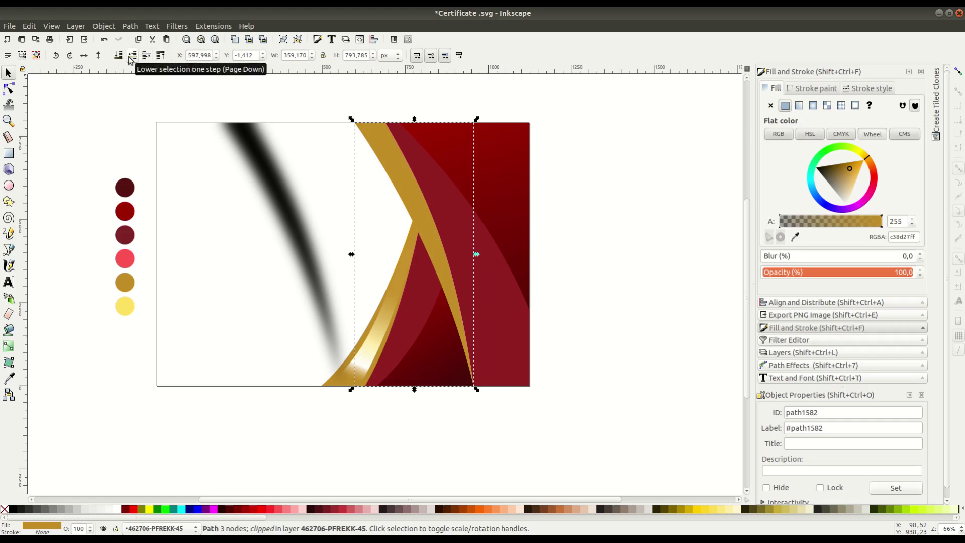
click(275, 199)
drag(276, 200, 402, 190)
click(133, 56)
click(376, 182)
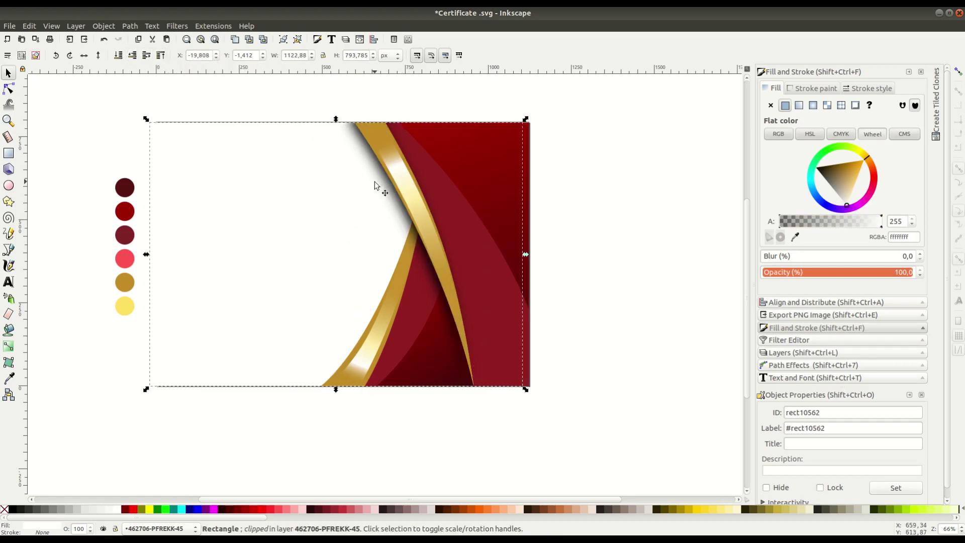
click(619, 280)
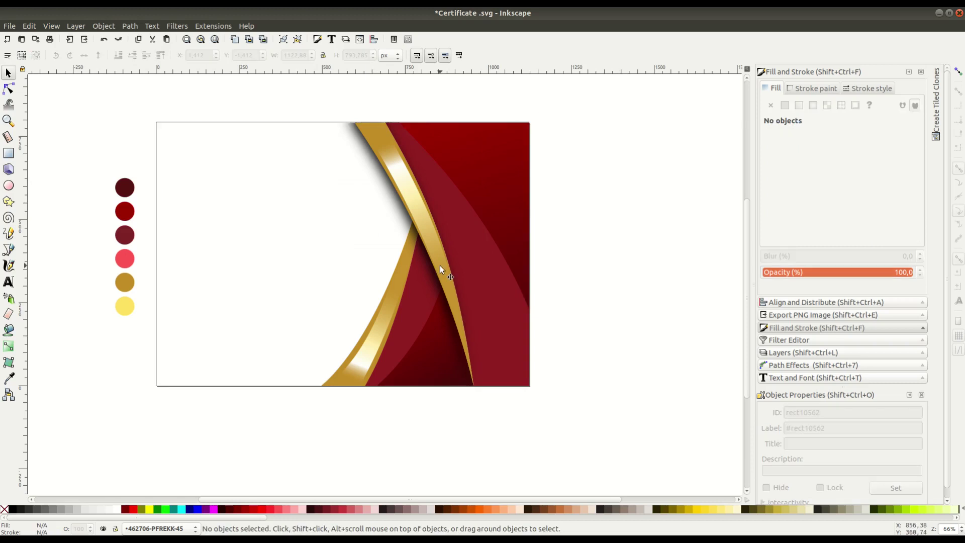
- Draw a closed path covering the upper-left area beside the gold stripe
click(7, 251)
drag(397, 270, 182, 82)
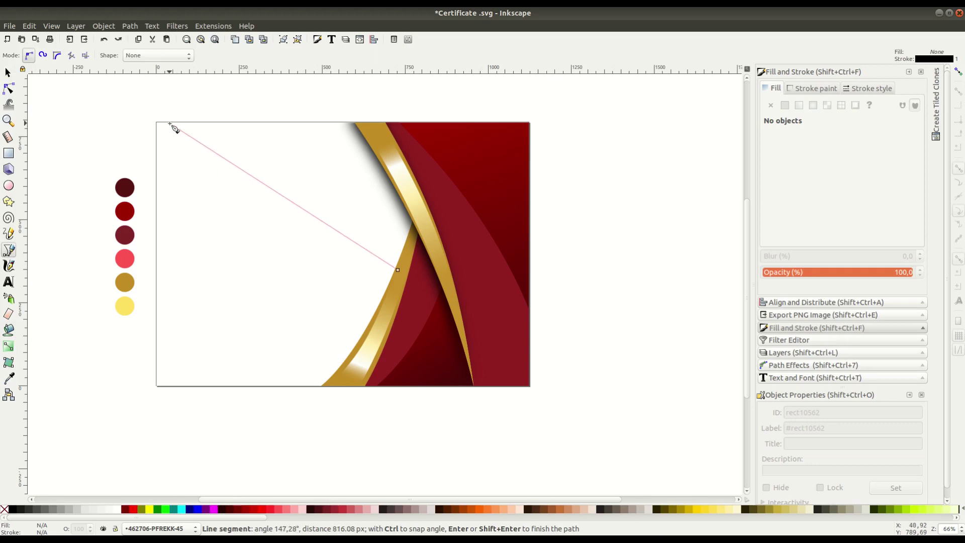
drag(182, 82, 181, 91)
click(212, 107)
click(369, 112)
click(426, 205)
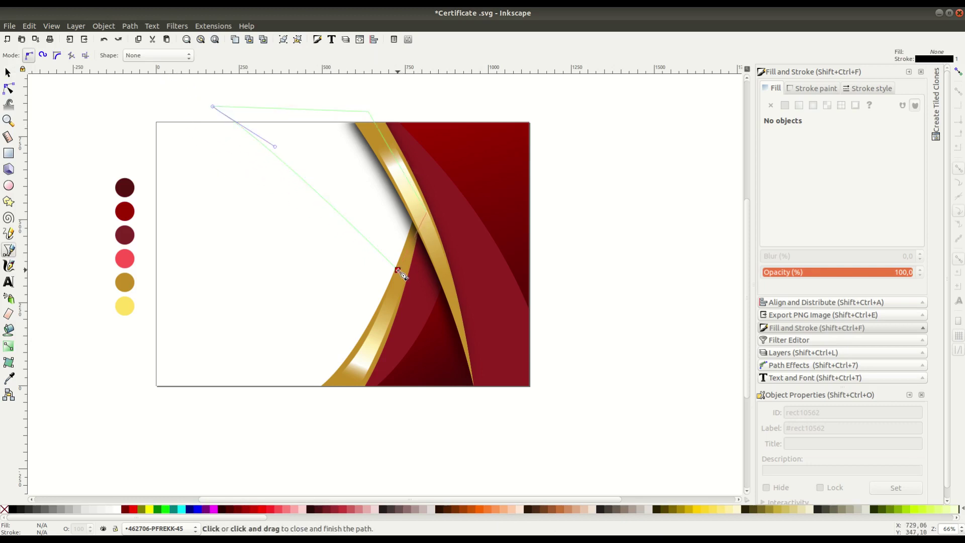
- Intersect the drawn path with a duplicate of the page rectangle
click(398, 270)
key(s)
right_click(263, 259)
click(295, 342)
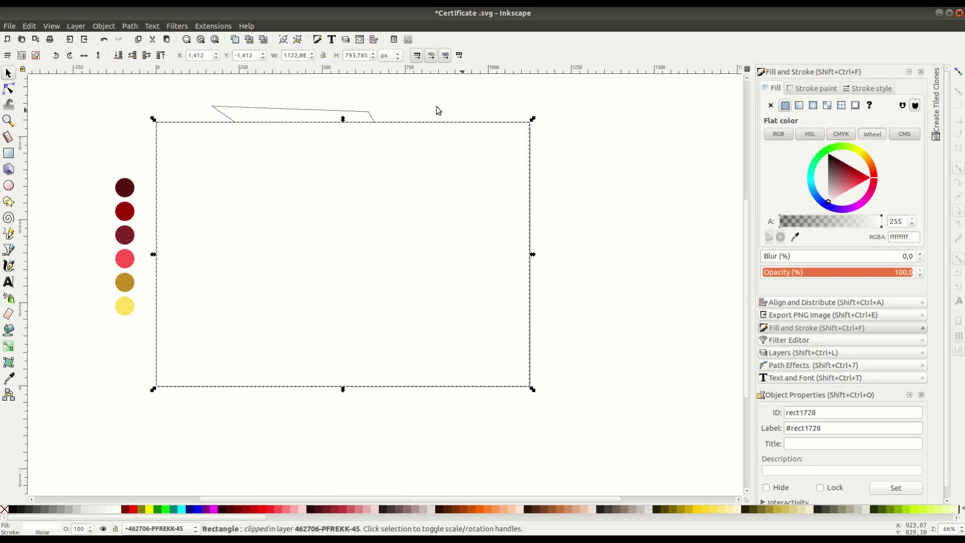
shift+click(327, 110)
click(130, 26)
click(151, 112)
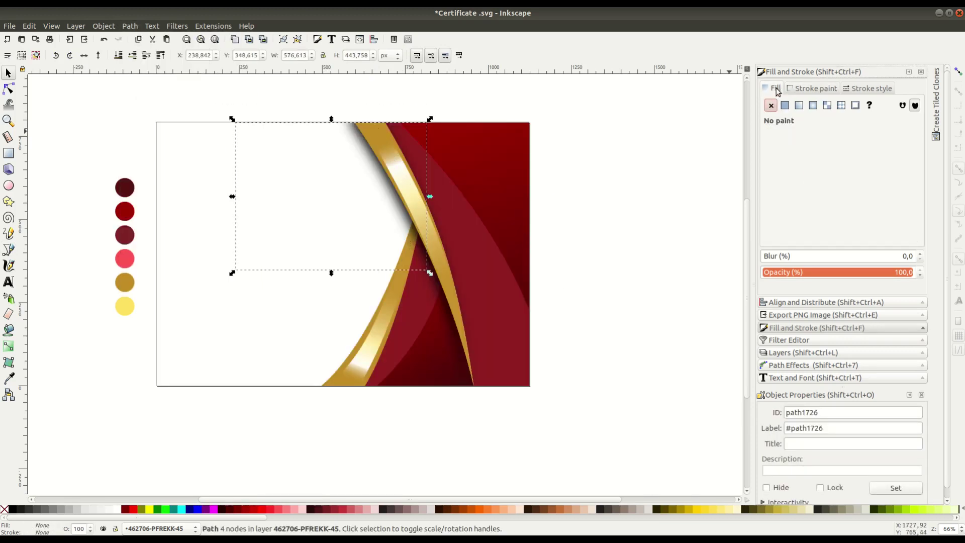
- Fill the shape 30% gray with a linear gradient fading toward the upper left
click(785, 105)
click(72, 510)
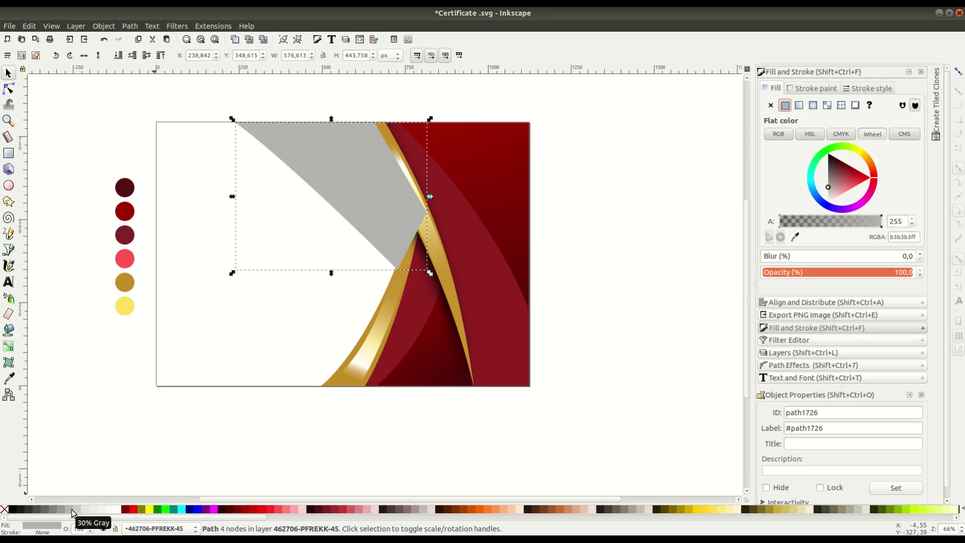
click(9, 346)
drag(410, 237, 290, 141)
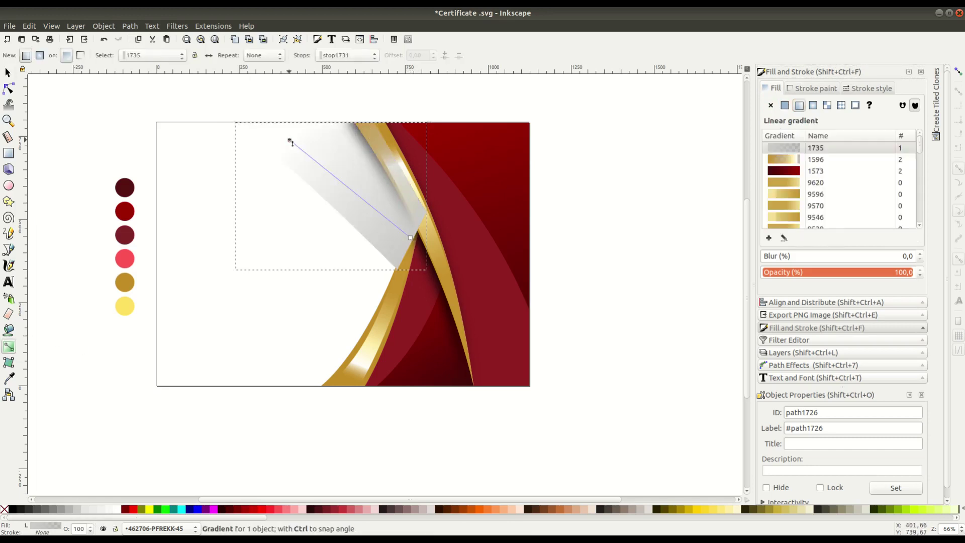
click(7, 73)
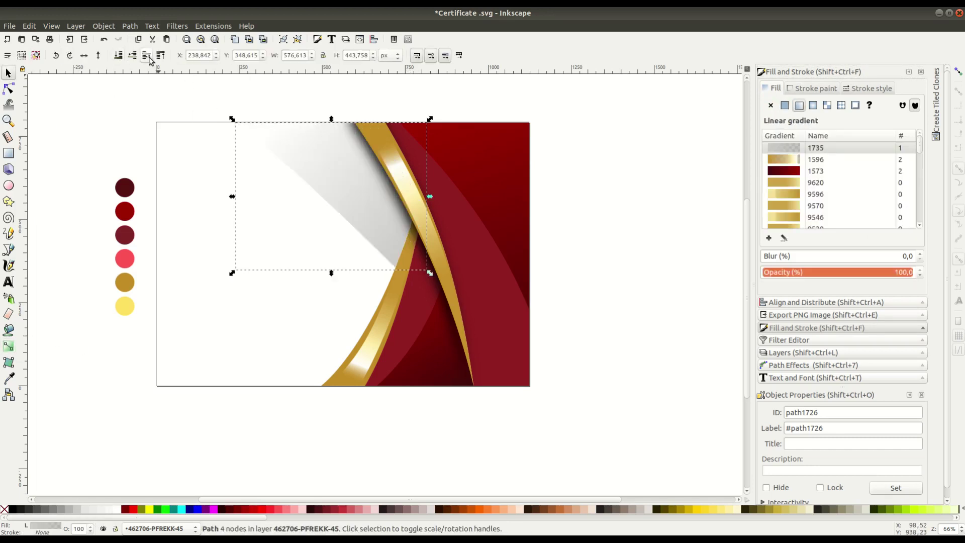
click(615, 290)
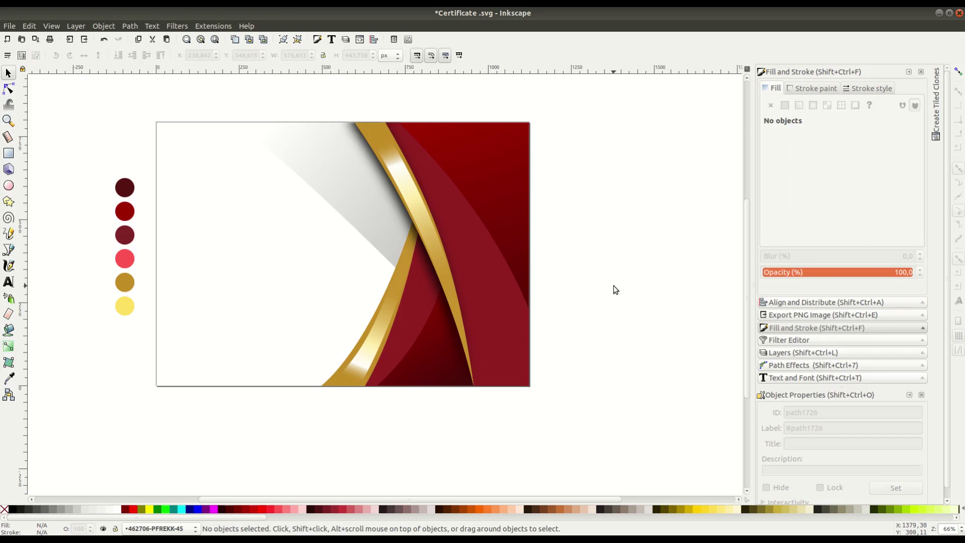
click(8, 249)
- Draw a closed Bezier shape running from the top middle down to the page bottom
click(412, 208)
drag(262, 388, 260, 419)
click(380, 413)
click(436, 224)
click(412, 209)
key(s)
- Intersect the new shape with a duplicate of the white background
right_click(173, 166)
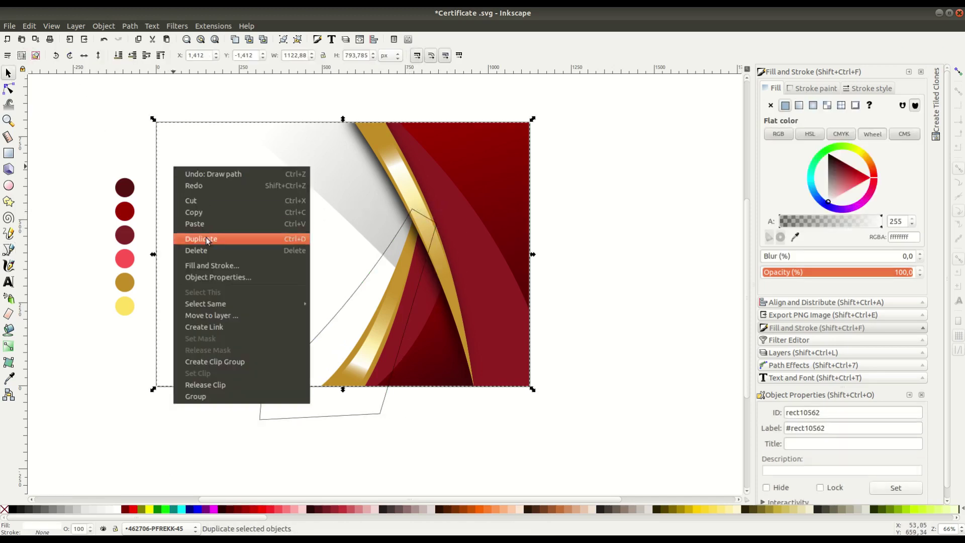
click(196, 236)
shift+click(286, 418)
click(129, 26)
click(146, 111)
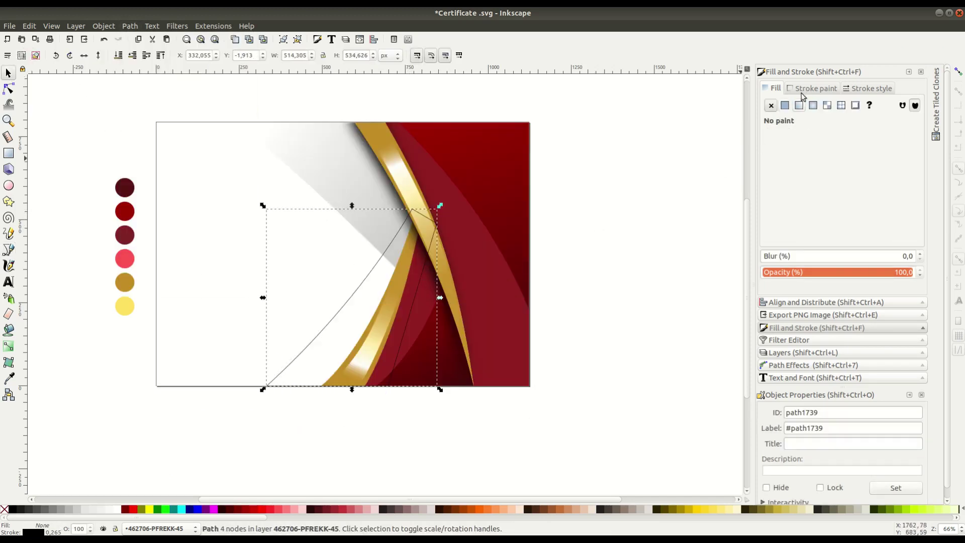
- Fill the shape with the picked light grey, fade it with a gradient, and lower it
click(785, 105)
key(d)
click(388, 240)
click(8, 74)
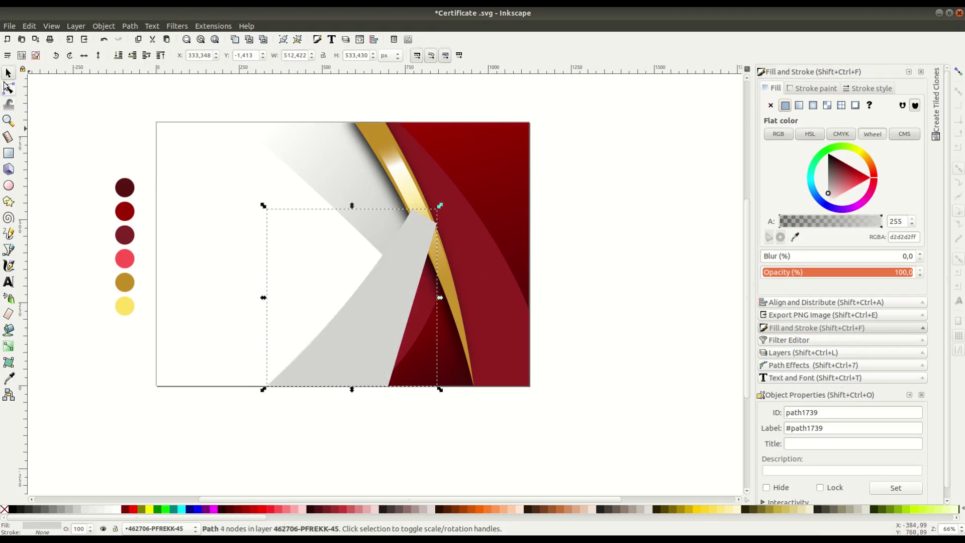
click(8, 346)
drag(369, 310, 297, 389)
key(s)
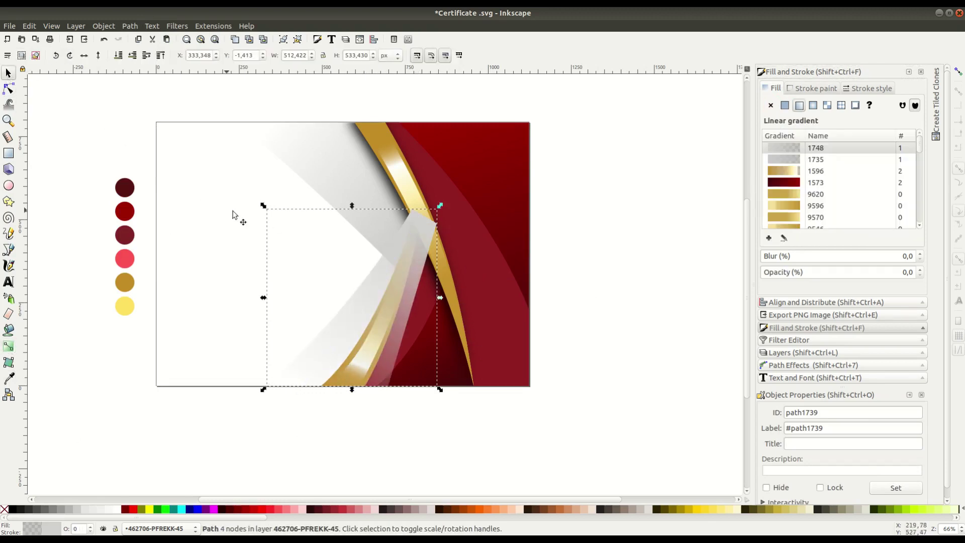
click(132, 55)
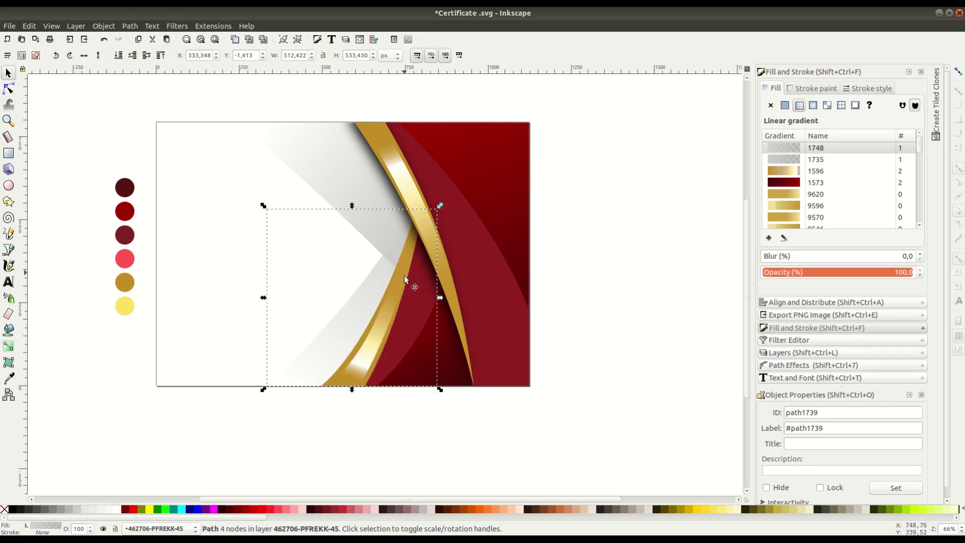
- Reduce the upper grey shading shape's opacity to 67
click(406, 221)
drag(873, 274, 863, 274)
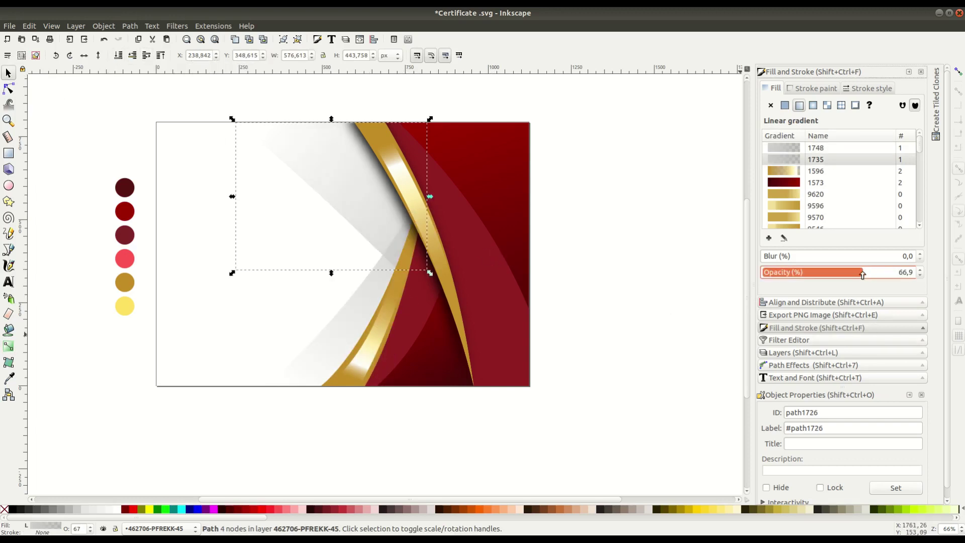
click(372, 301)
click(676, 289)
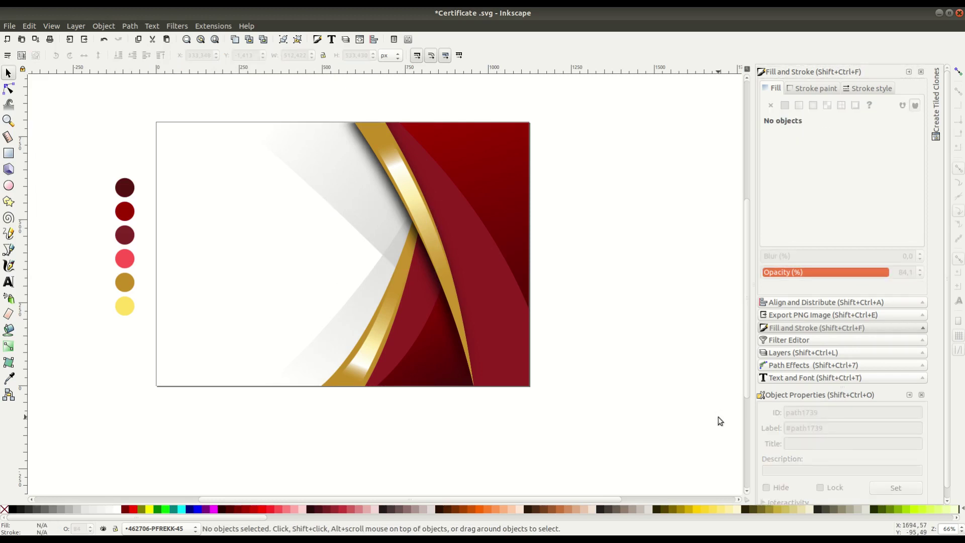
- Pen-draw a curved shape over the top left and intersect it with the page rectangle
click(145, 114)
click(145, 216)
drag(362, 130, 465, 122)
click(145, 114)
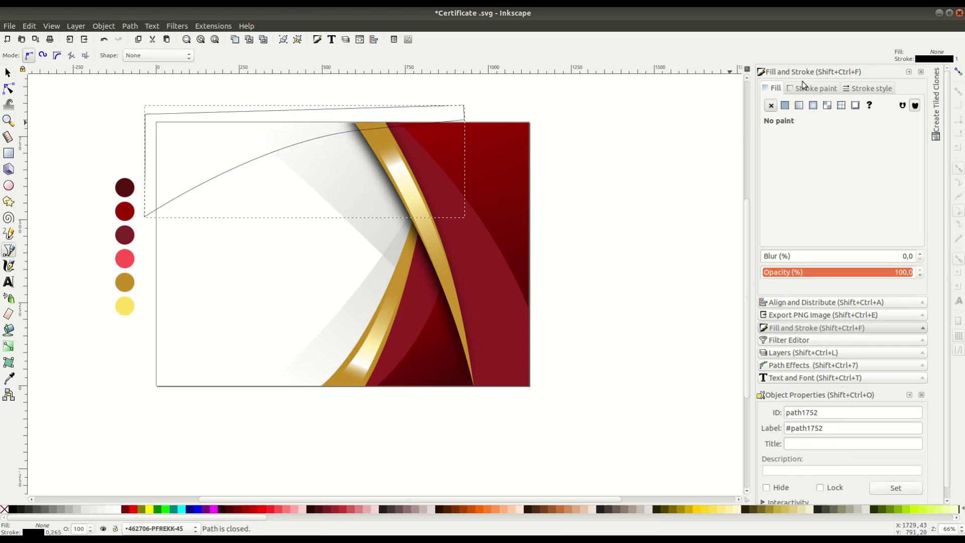
key(s)
click(204, 283)
shift+click(225, 124)
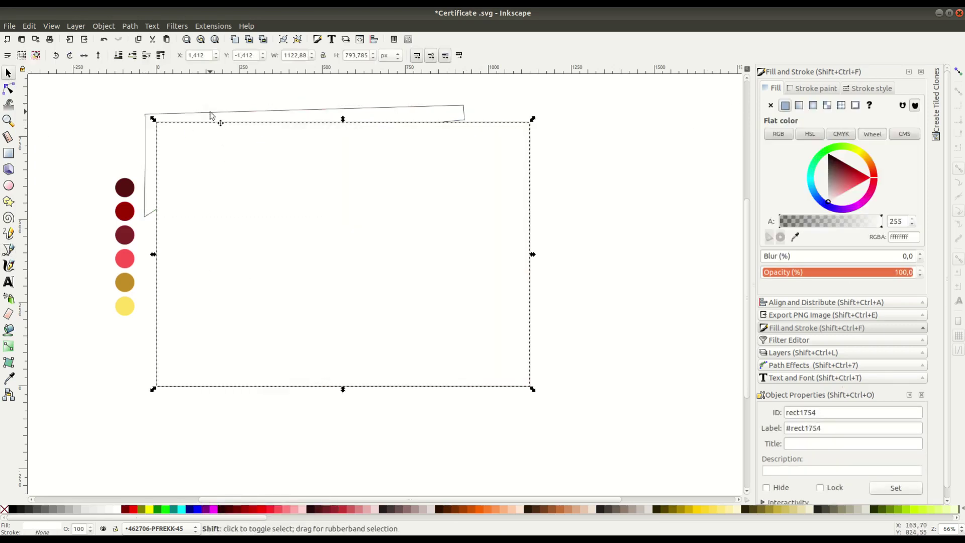
click(129, 26)
click(161, 119)
- Fill the clipped shape with light grey cccccc at about 70% opacity
click(785, 105)
click(785, 105)
click(794, 236)
click(77, 513)
click(867, 273)
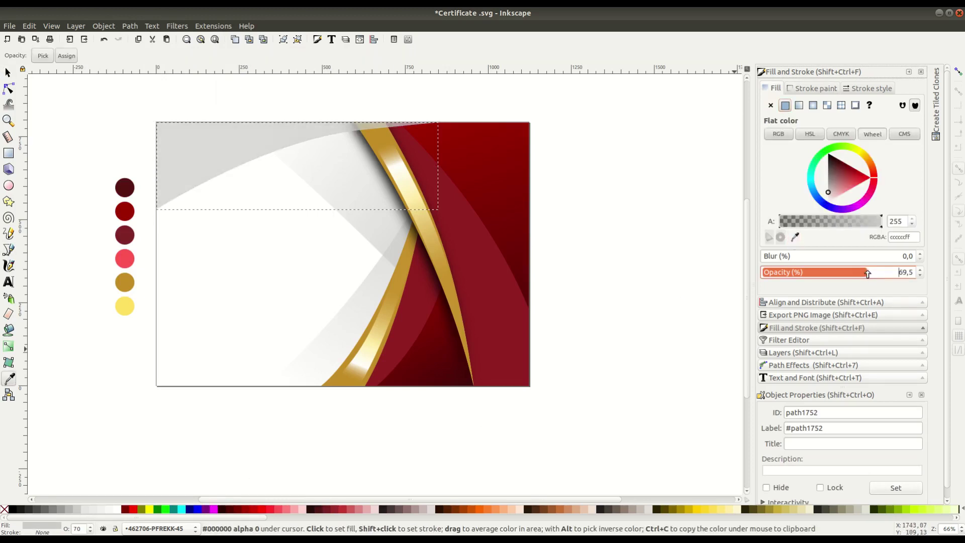
- Add a linear gradient fading the top-left band to transparent, with opacity around 75%
click(9, 346)
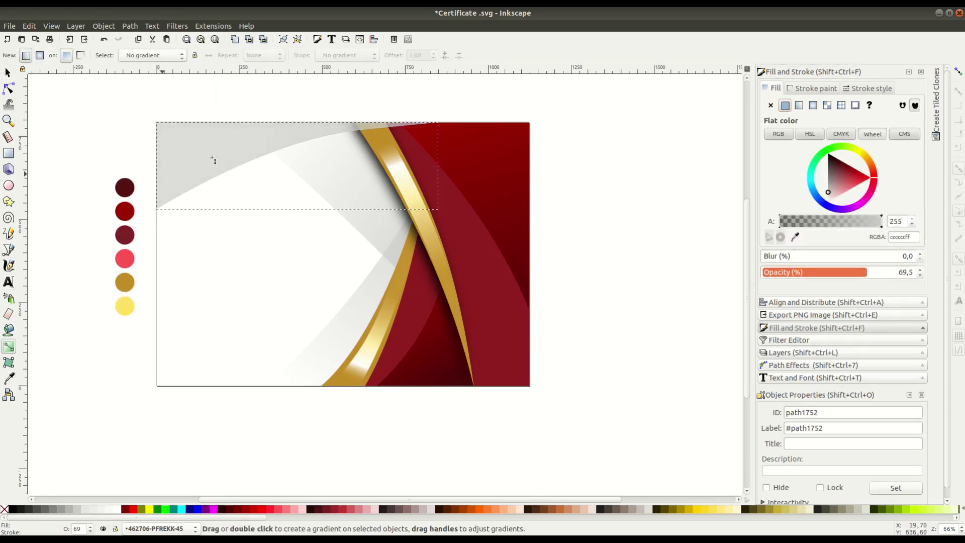
drag(324, 131, 222, 160)
key(s)
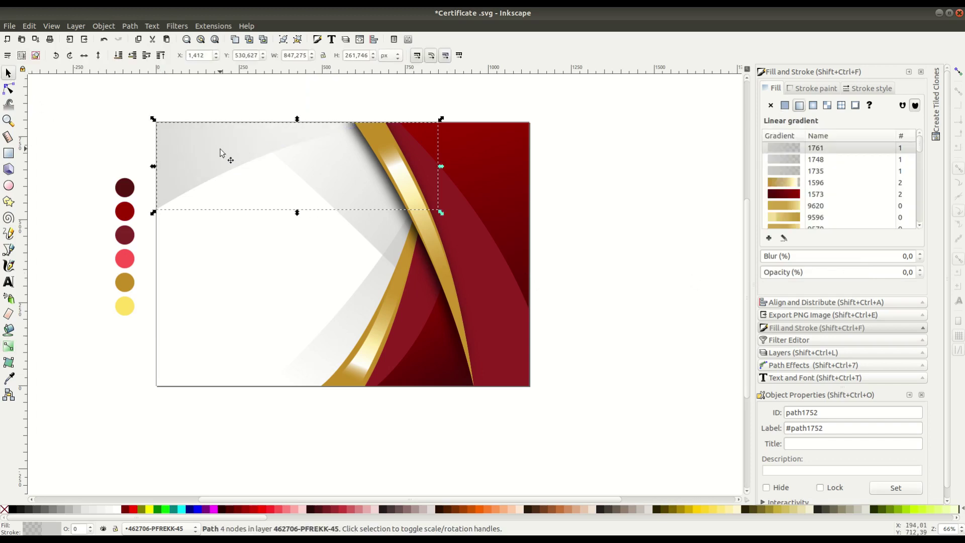
click(835, 272)
drag(835, 273, 875, 273)
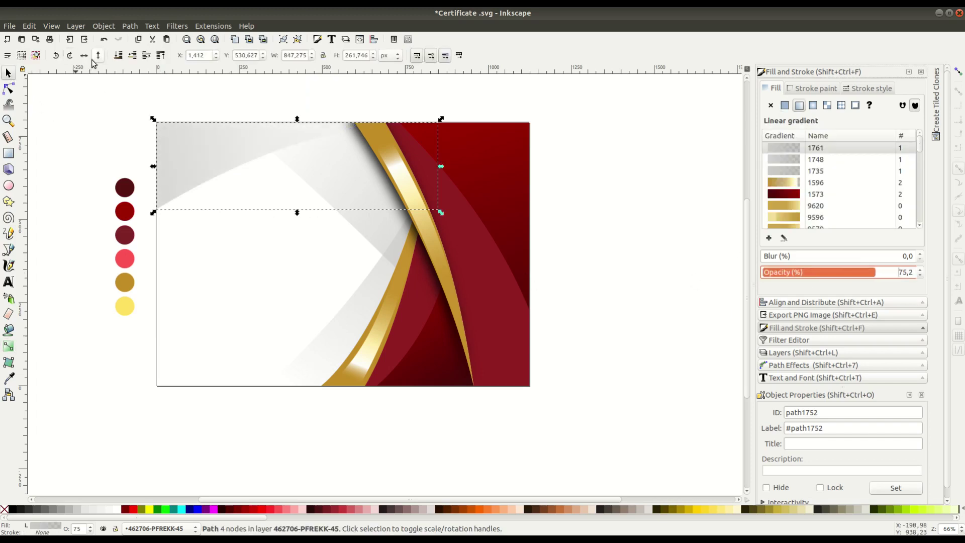
- Make the upper middle grey shape nearly transparent and the top-left band about 50% opacity
click(311, 100)
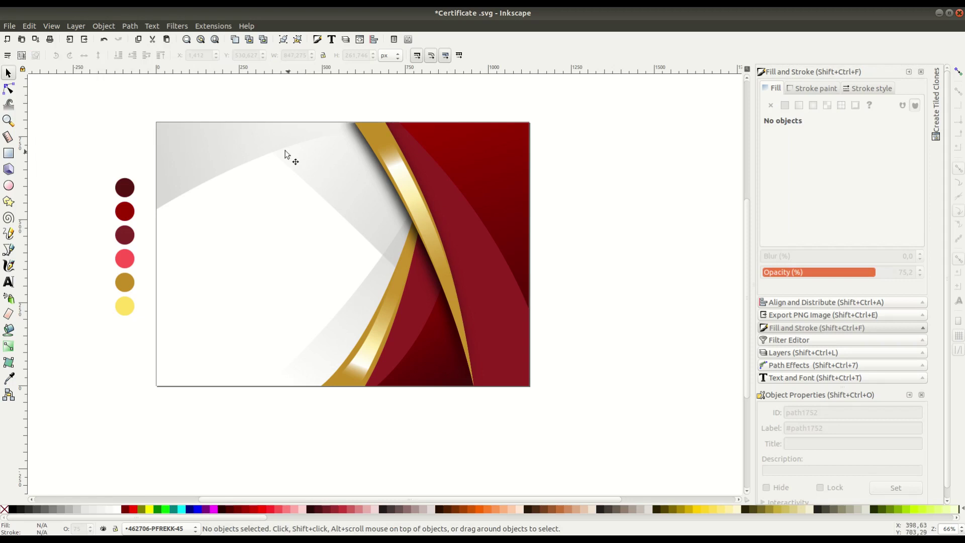
click(269, 146)
click(840, 273)
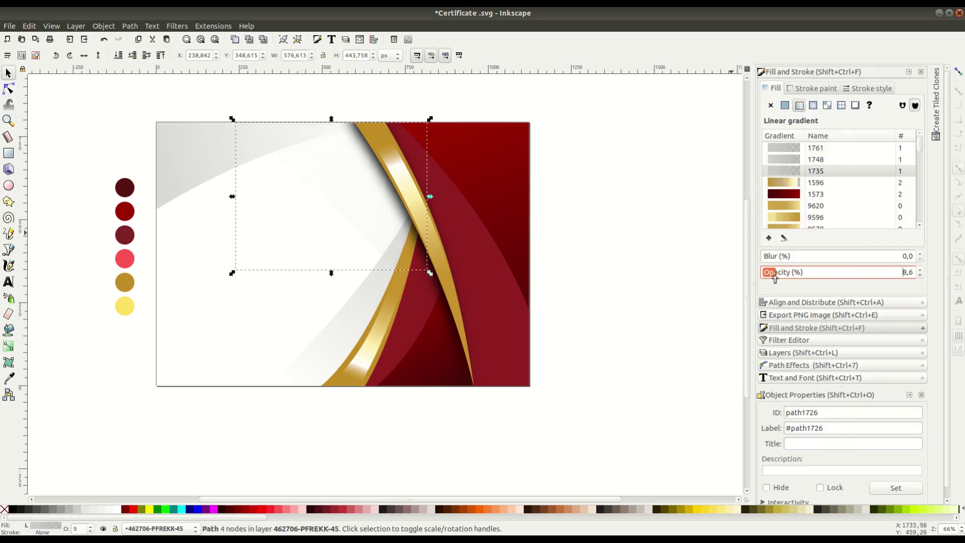
click(176, 194)
click(838, 272)
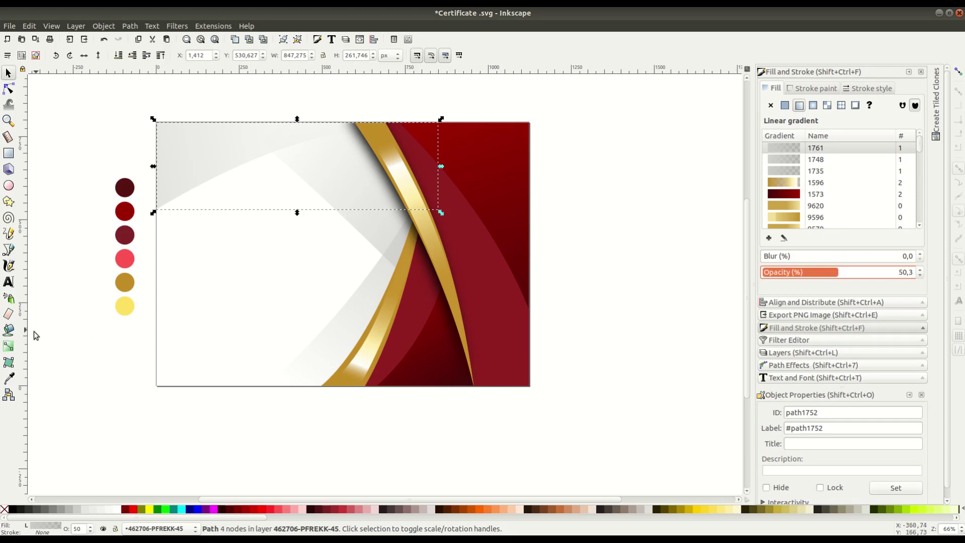
click(8, 249)
click(147, 112)
- Close a curved left-edge strip and intersect it with a duplicate of the white background
click(164, 395)
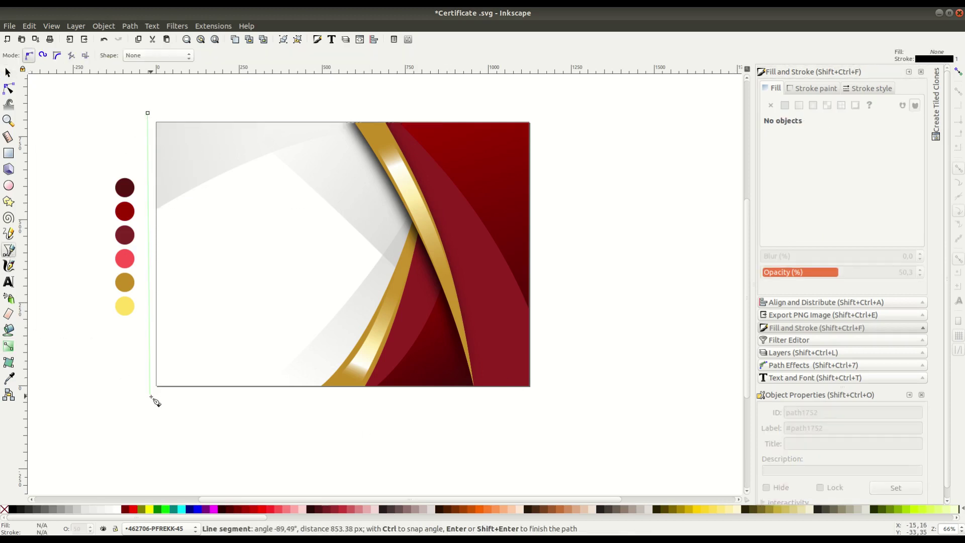
drag(224, 102, 254, 40)
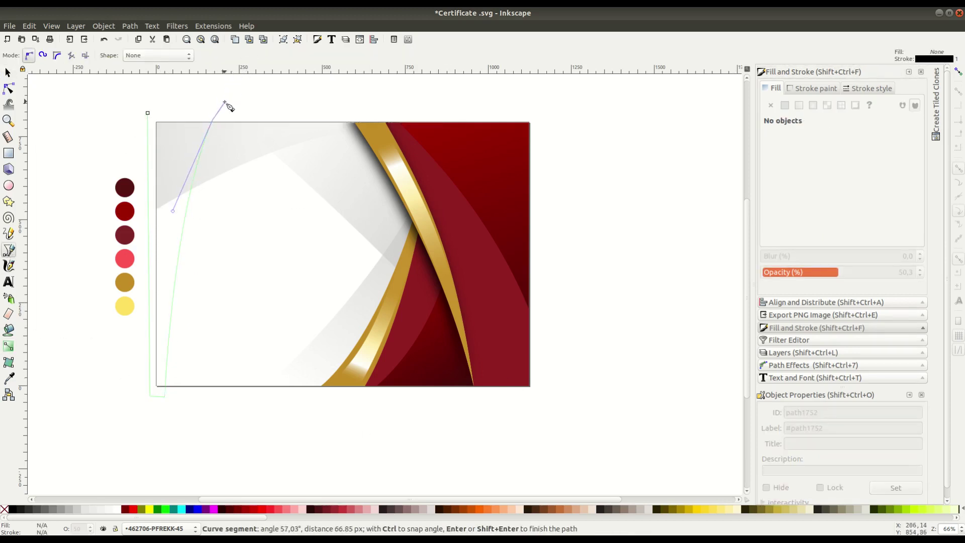
click(148, 113)
key(s)
right_click(304, 263)
shift+click(217, 112)
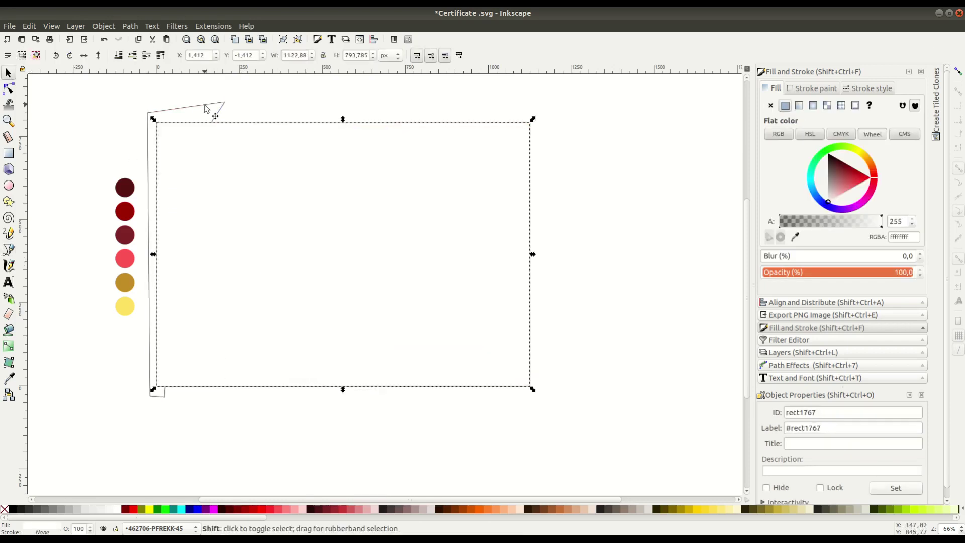
click(130, 26)
click(141, 114)
- Fill the left strip with 20% grey and fade it downward with a gradient
click(785, 105)
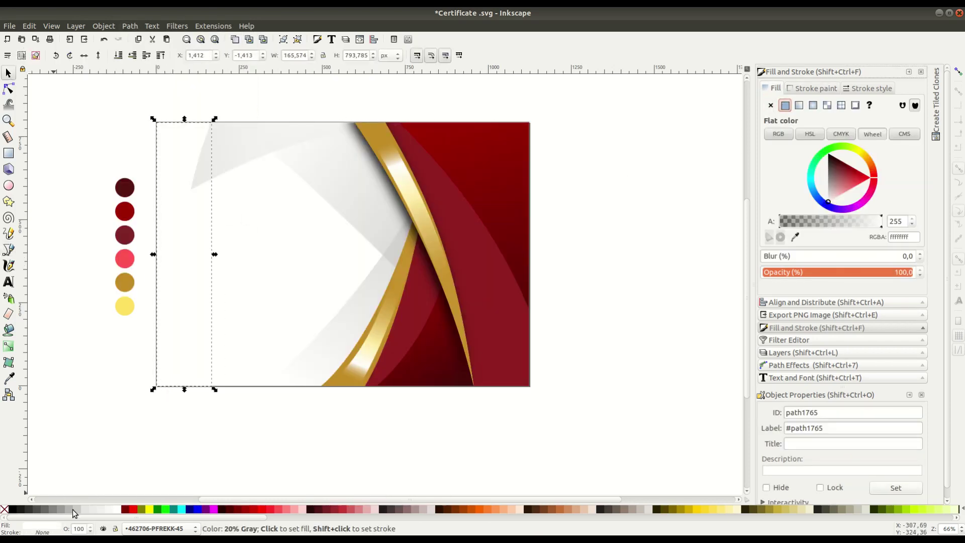
click(77, 511)
key(g)
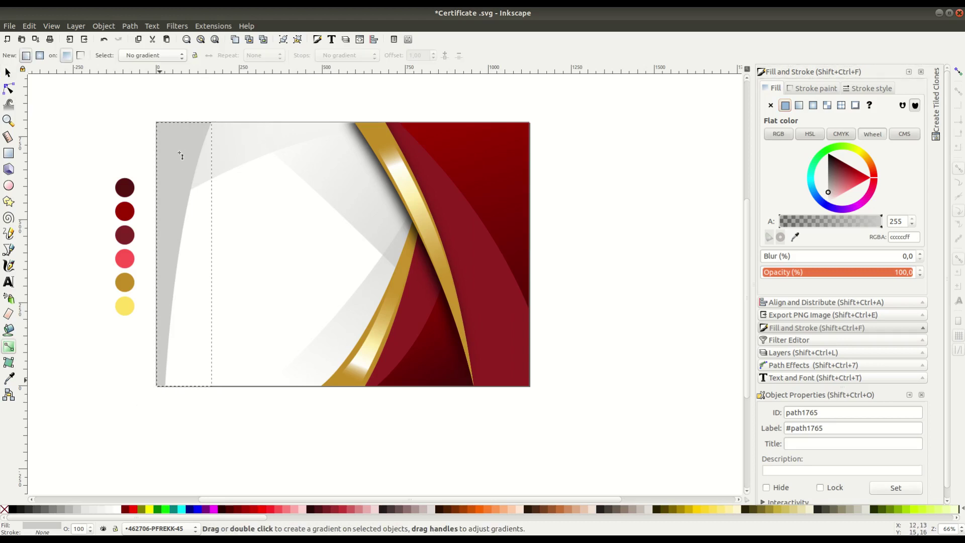
drag(182, 127, 182, 339)
key(s)
- Set the left strip to 55% opacity and the top-left band to 30%
click(171, 230)
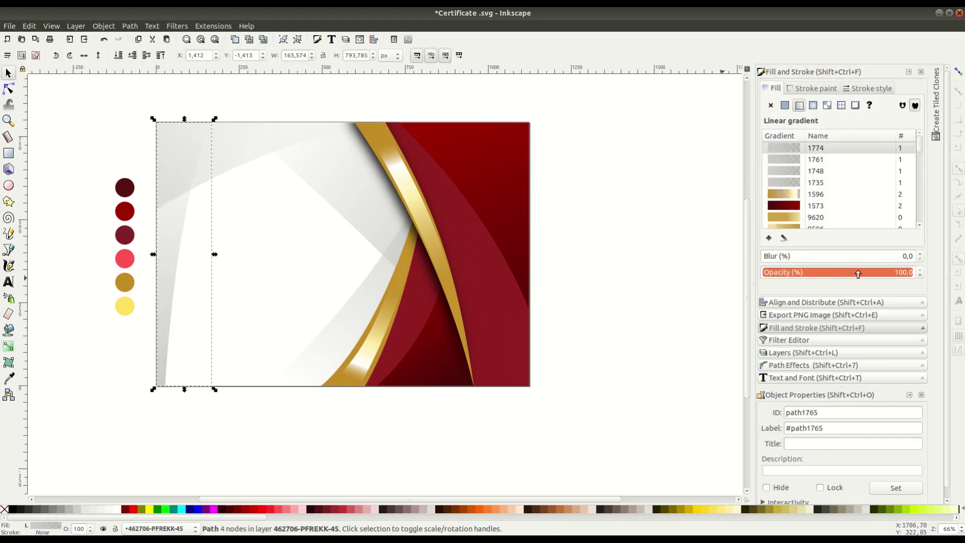
click(845, 274)
key(Tab)
click(816, 274)
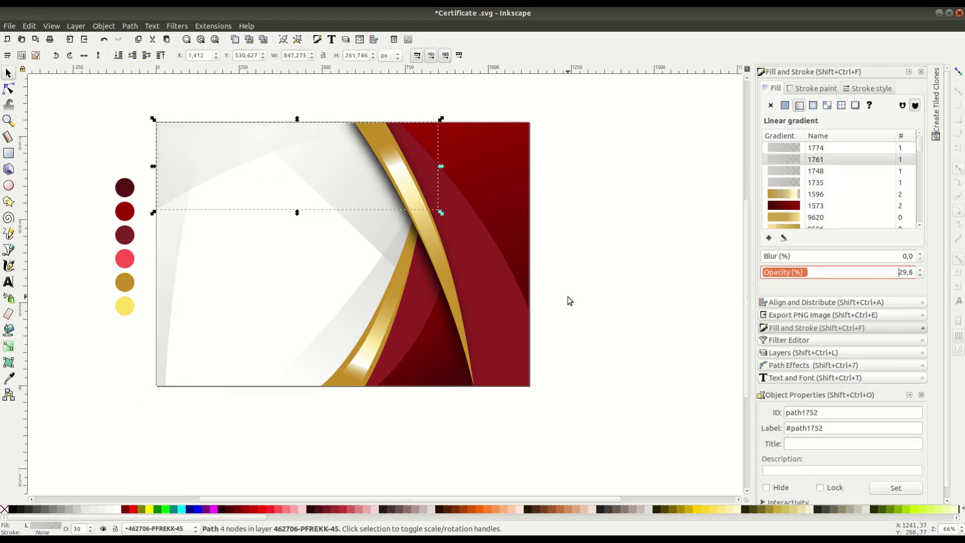
click(622, 286)
scroll(664, 297, up, 1)
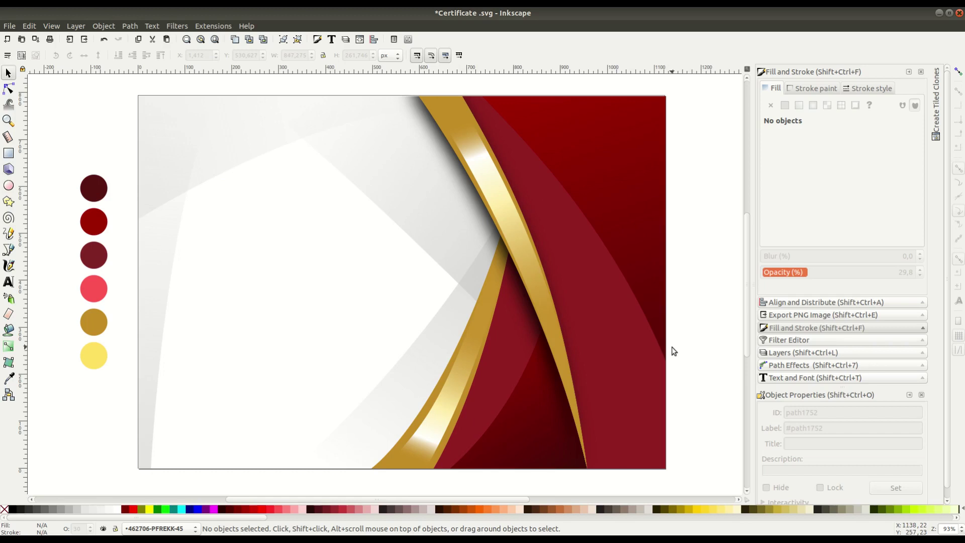
- Add the school name heading text at the certificate's top left
click(9, 282)
click(228, 211)
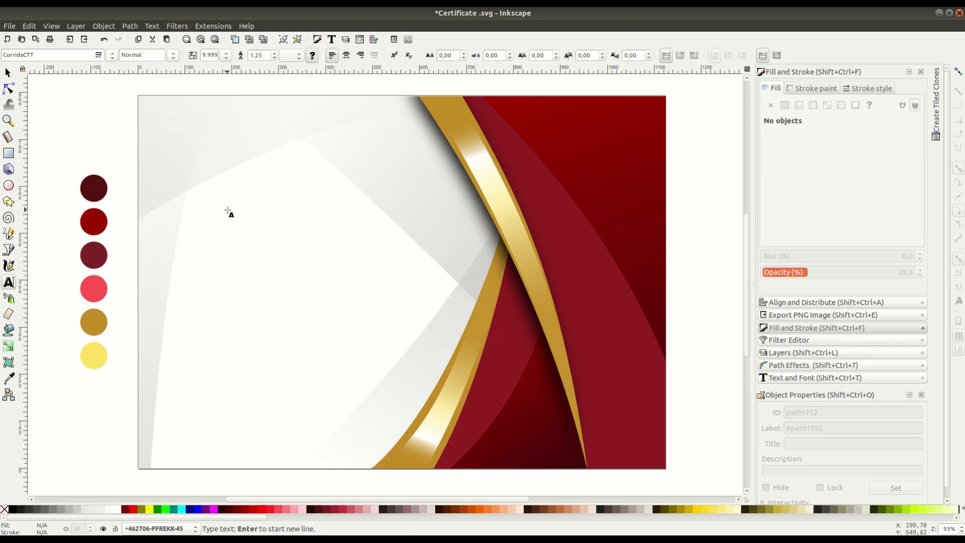
text(CE SECT)
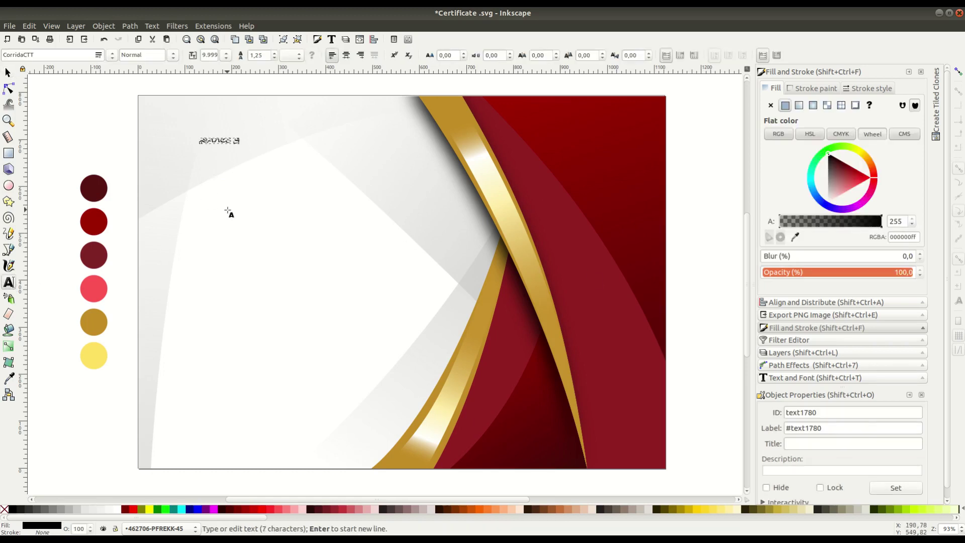
text(ION)
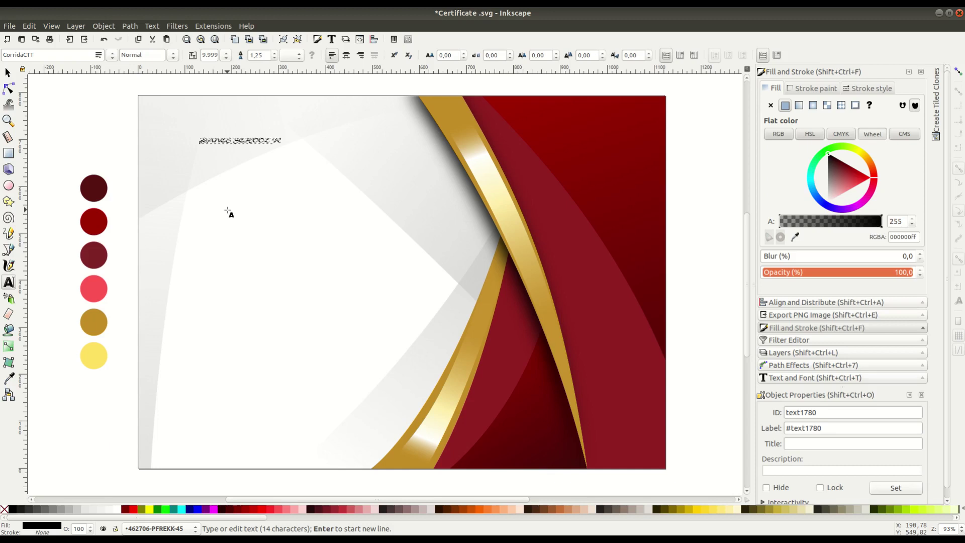
- Set the heading in AA Xirod, enlarge it and move it up-left
drag(200, 140, 320, 141)
click(98, 55)
click(67, 132)
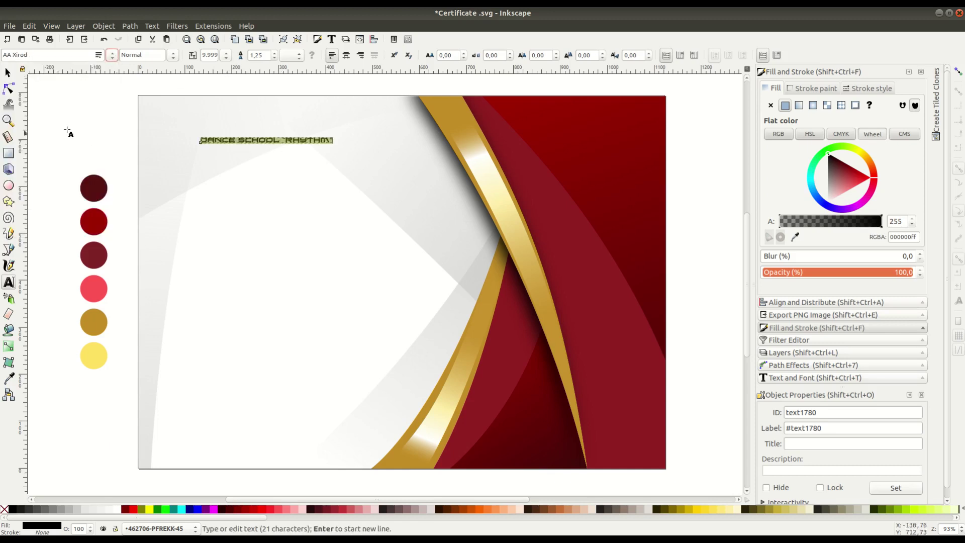
key(F1)
drag(342, 152, 387, 166)
drag(346, 143, 342, 128)
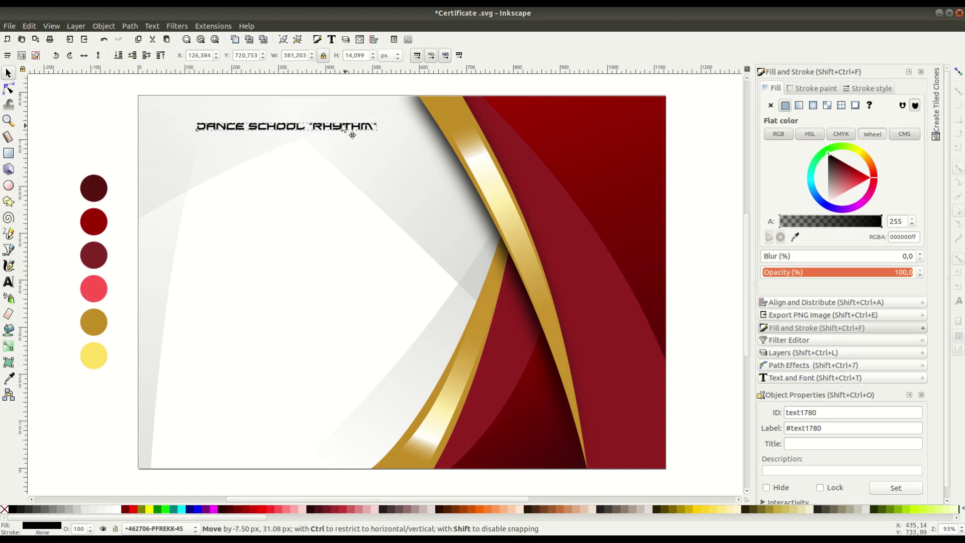
key(t)
click(220, 221)
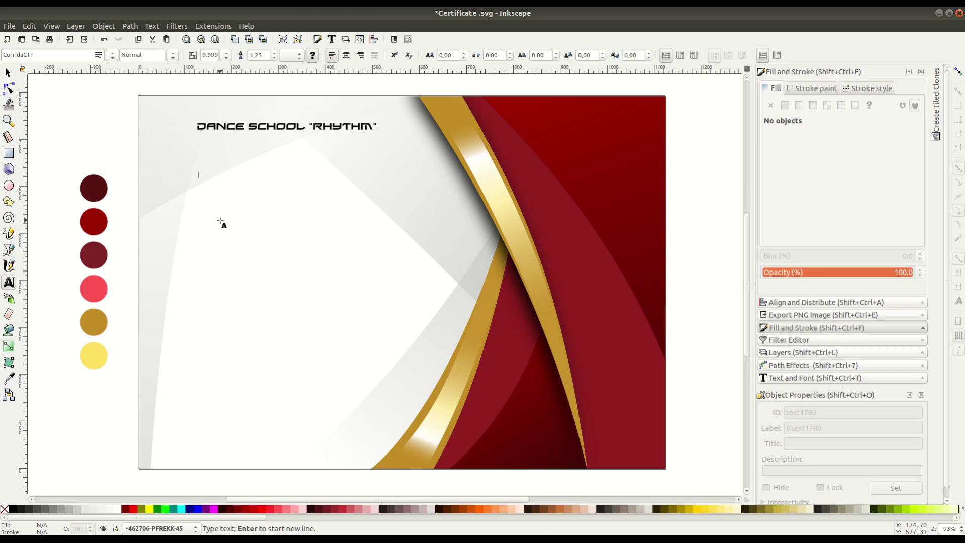
- Type the certificate heading and set it in the sans-serif font
text(Сертиф)
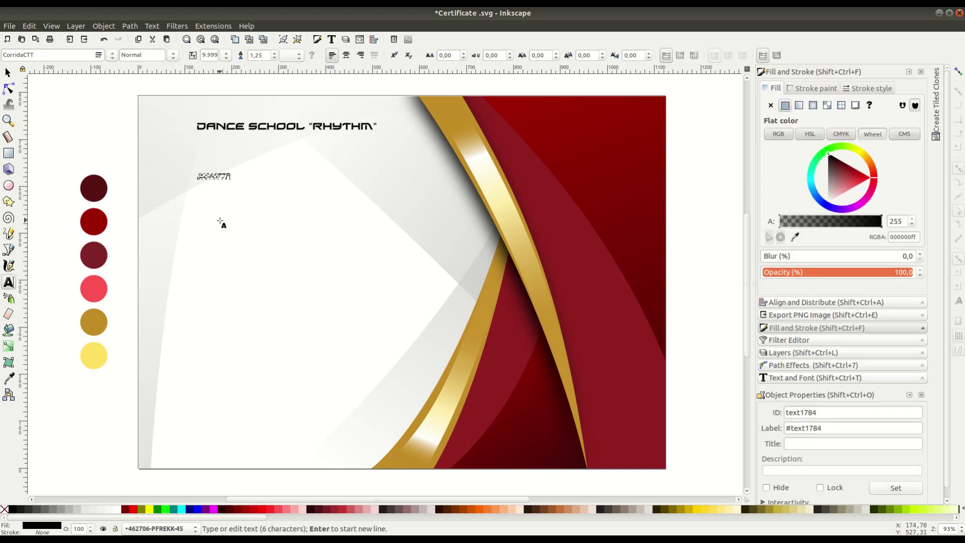
text(Т)
key(ctrl+a)
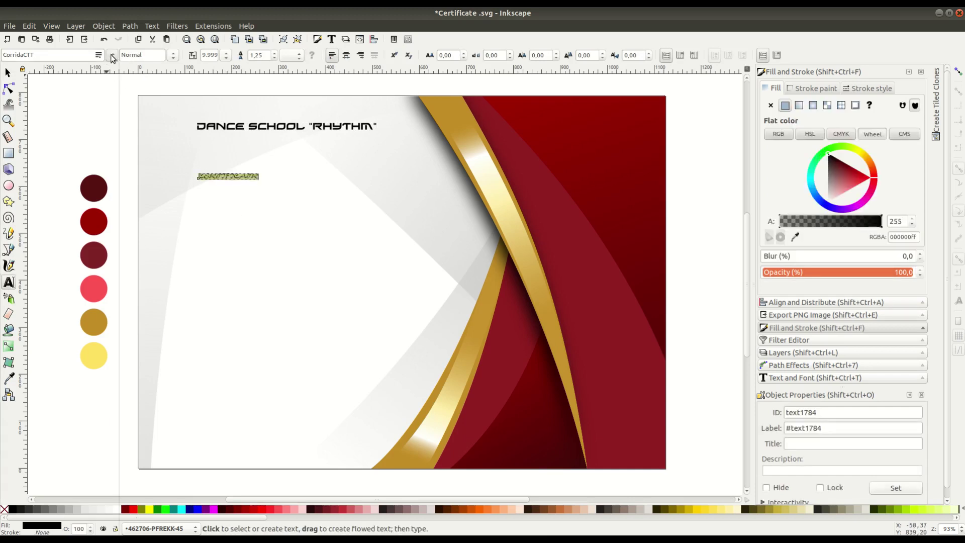
click(98, 55)
scroll(82, 149, up, 10)
scroll(81, 155, up, 10)
scroll(78, 161, up, 10)
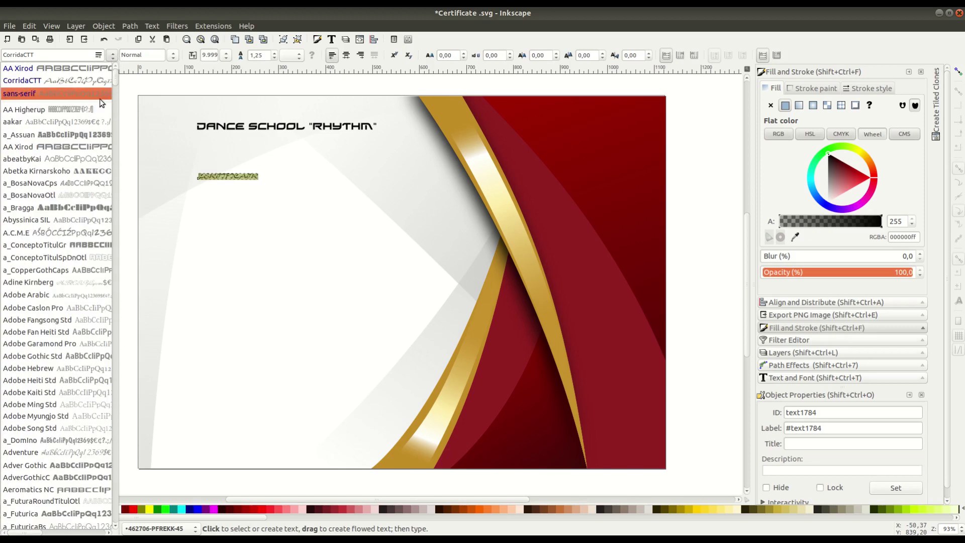
click(65, 207)
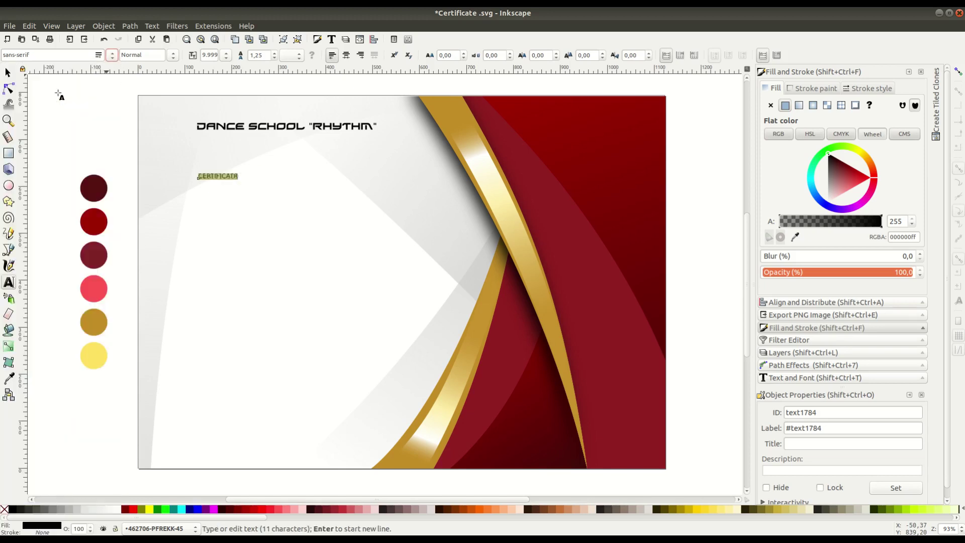
key(F1)
- Correct the final letter to E, make CERTIFICATE Bold Italic, and enlarge it
double_click(373, 187)
key(shift+Left)
text(E)
key(ctrl+a)
click(172, 55)
click(151, 116)
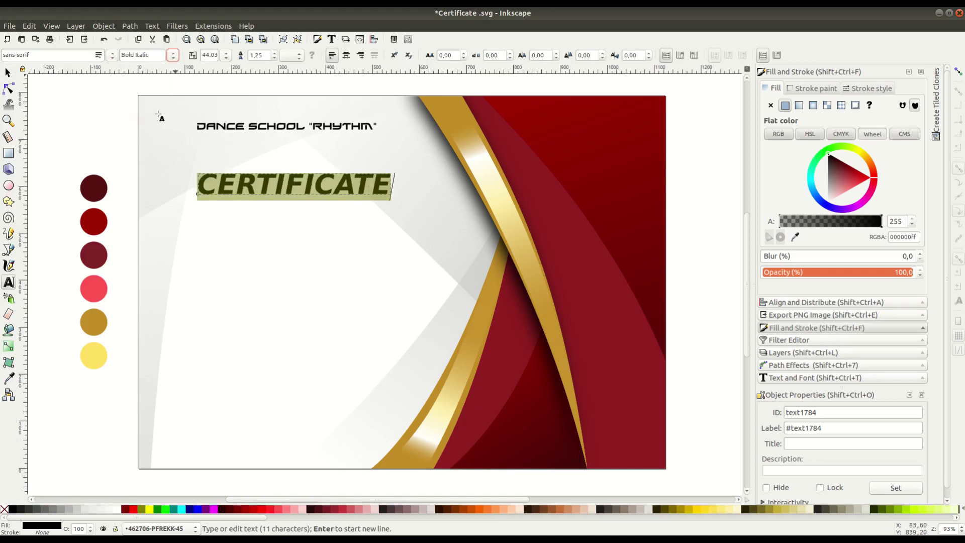
click(10, 73)
mouse_move(395, 201)
mouse_down()
mouse_move(414, 204)
mouse_move(398, 196)
mouse_up()
- Colour CERTIFICATE dark red from the swatch and reposition it and the school name
click(399, 196)
key(d)
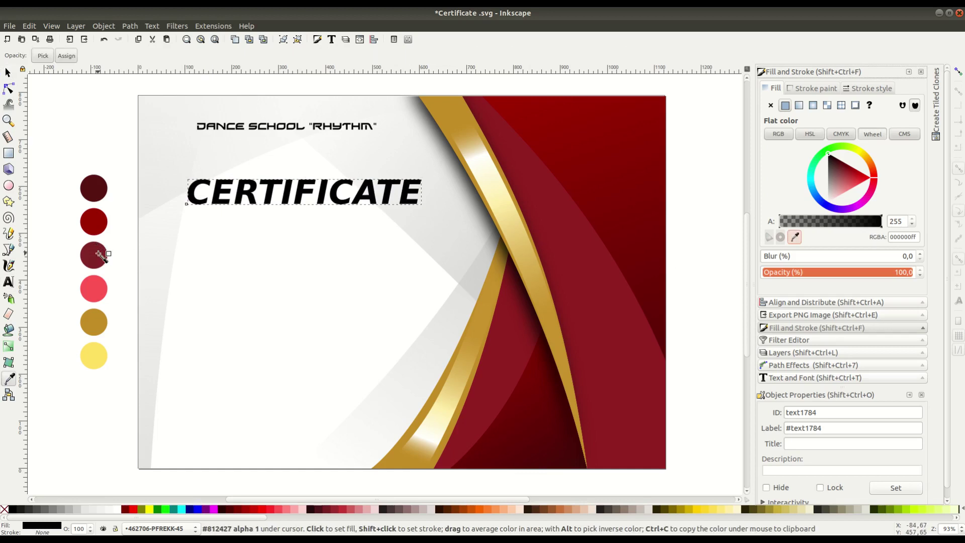
click(97, 229)
click(8, 73)
drag(307, 128, 323, 135)
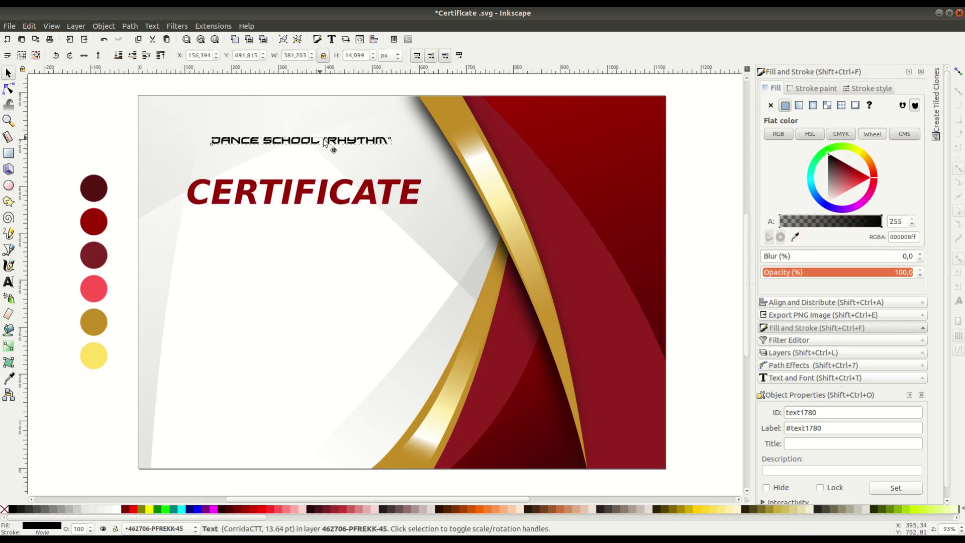
drag(332, 195, 331, 185)
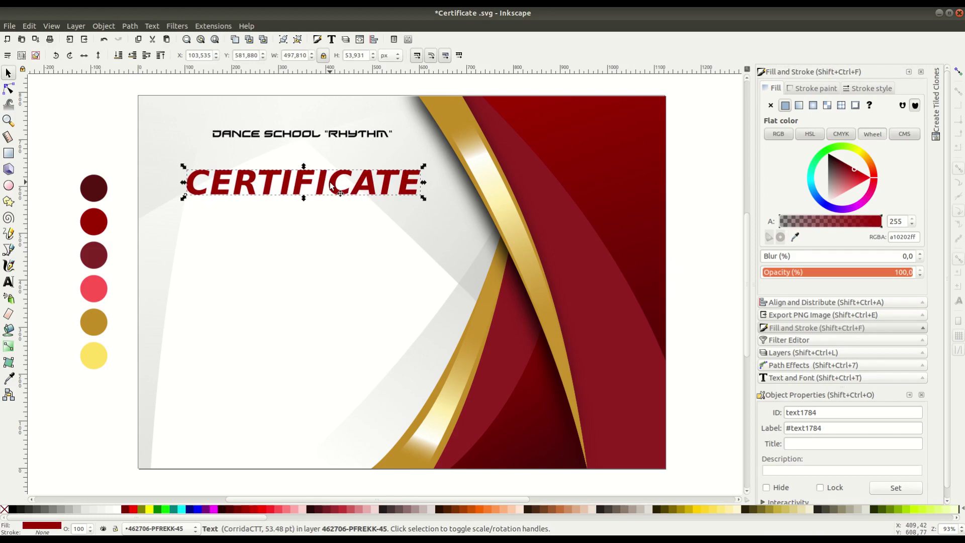
- Add the recipient name in CorridaCTT, enlarged and placed under the CERTIFICATE heading
click(8, 281)
click(259, 296)
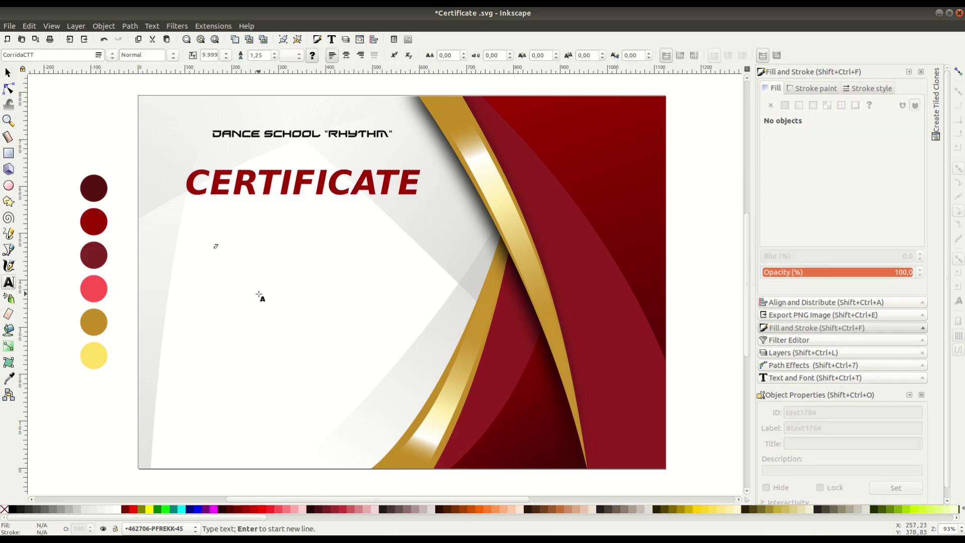
text(Zen)
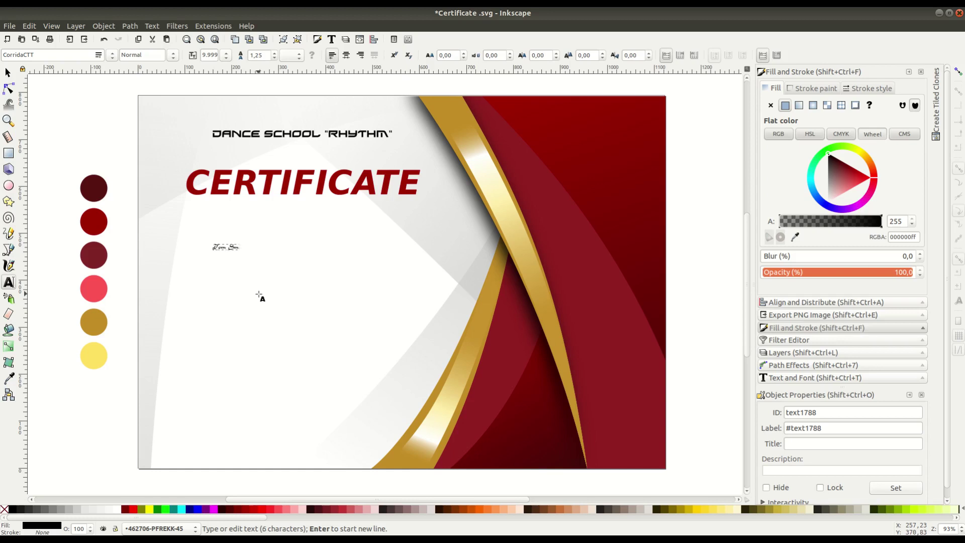
key(ctrl+a)
click(98, 55)
click(30, 67)
drag(274, 257, 405, 317)
drag(349, 258, 345, 233)
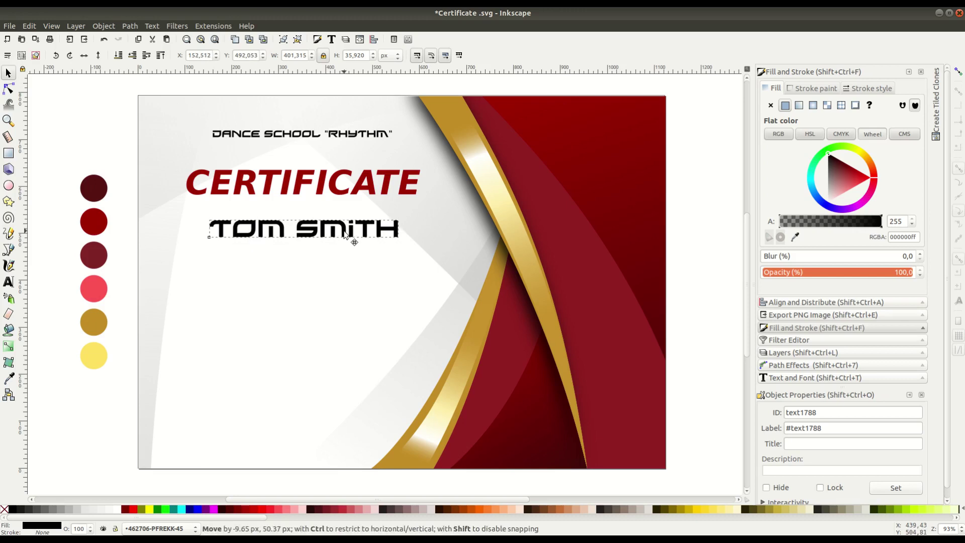
- Add a centred sans-serif 'to attend Hip-Hop classes' caption below the name
click(9, 282)
click(211, 260)
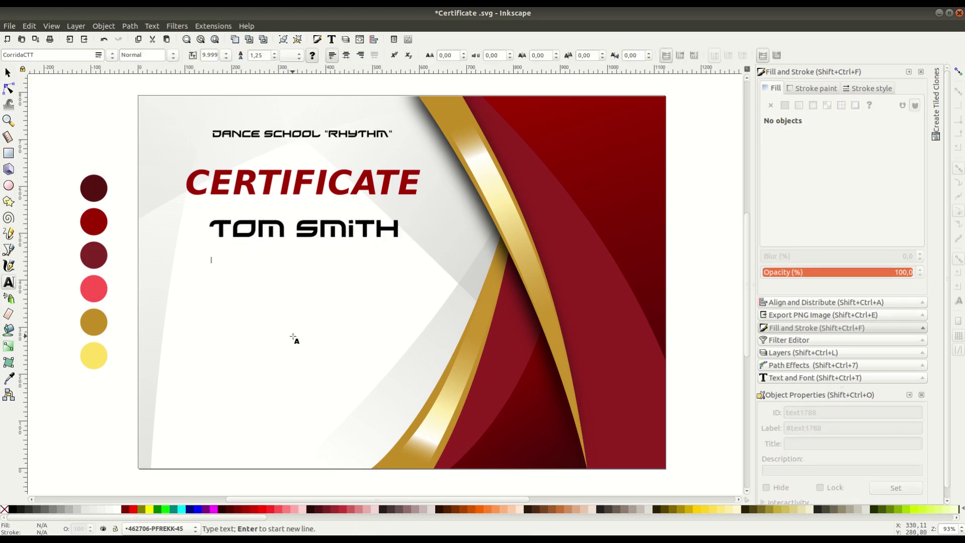
text(for)
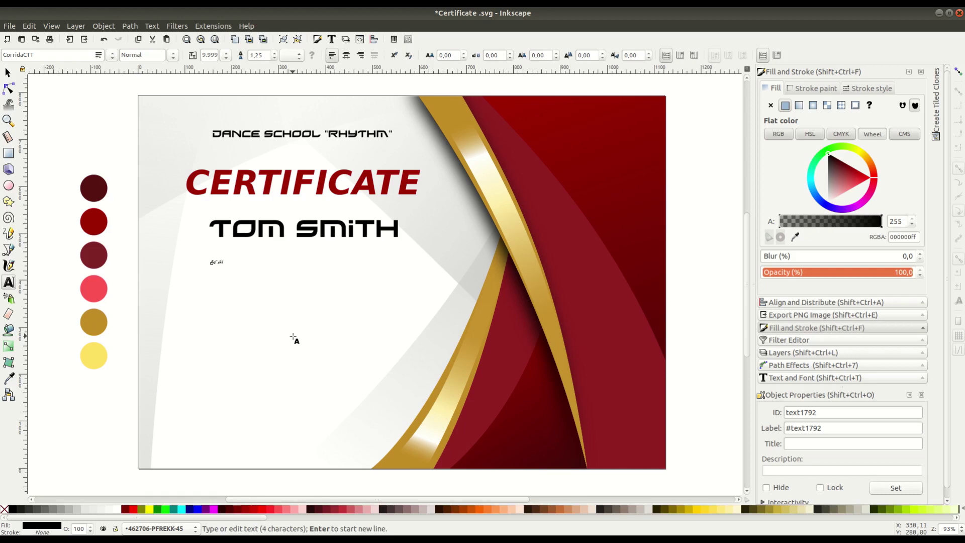
text(d)
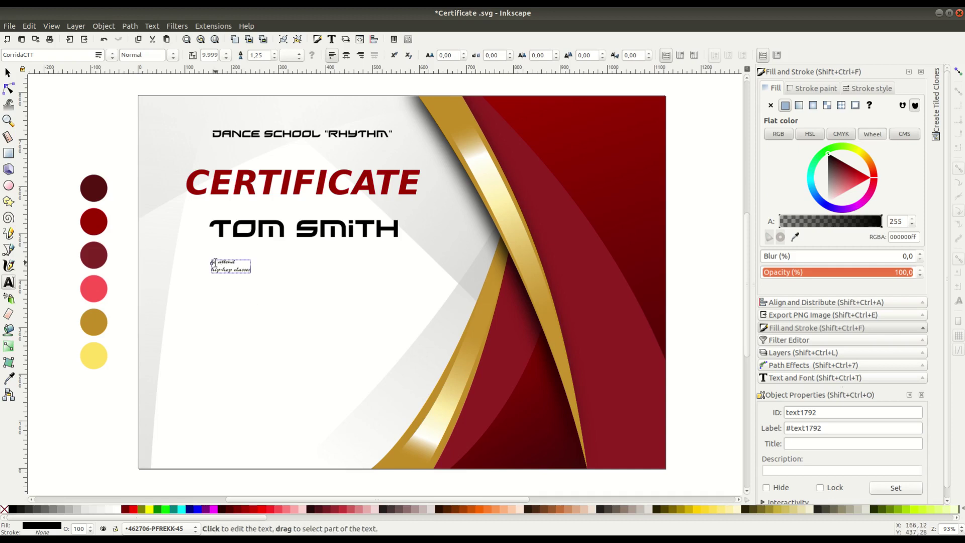
drag(214, 262, 254, 274)
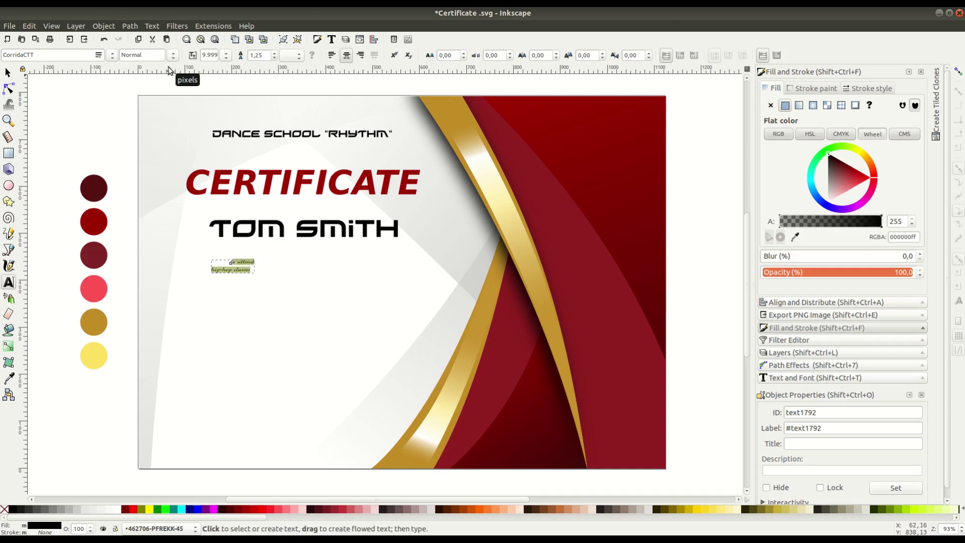
click(112, 56)
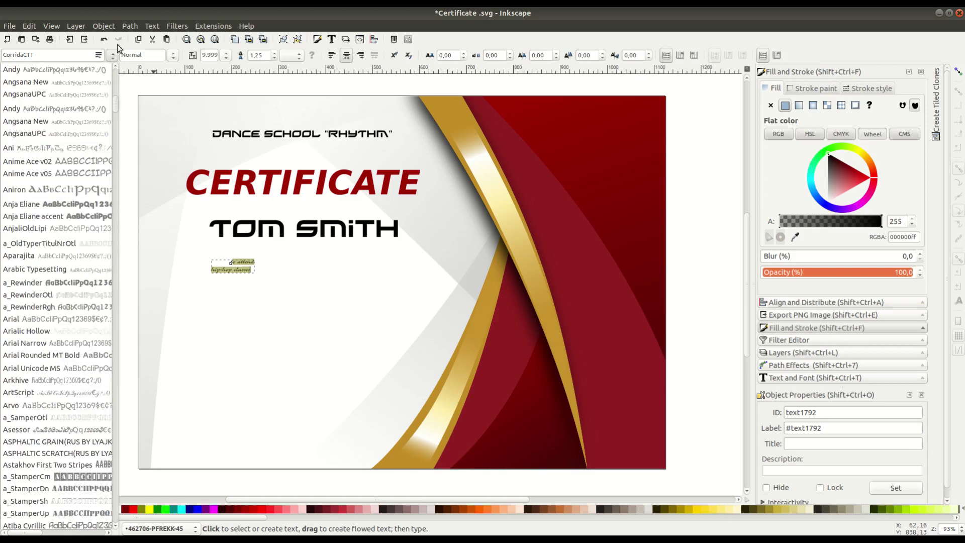
click(91, 108)
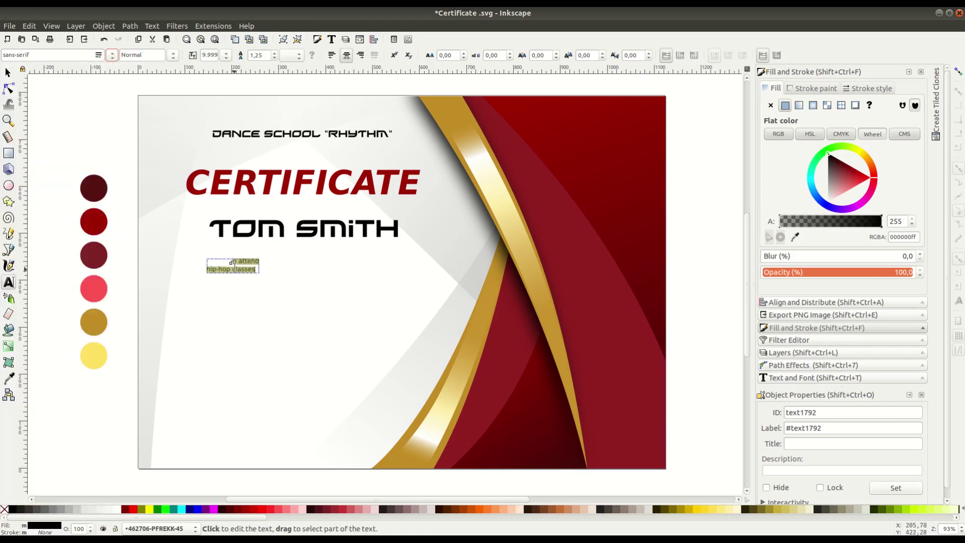
click(231, 260)
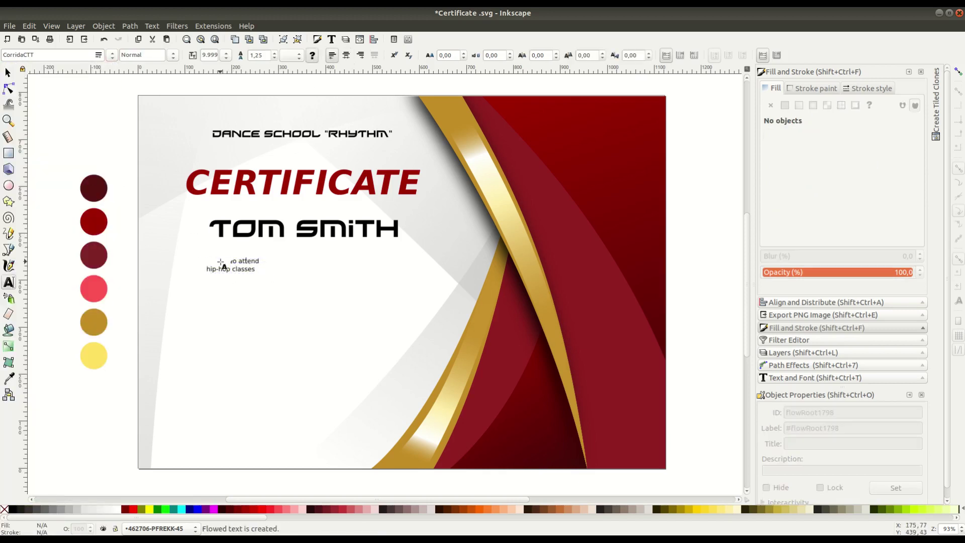
key(ctrl+a)
click(347, 55)
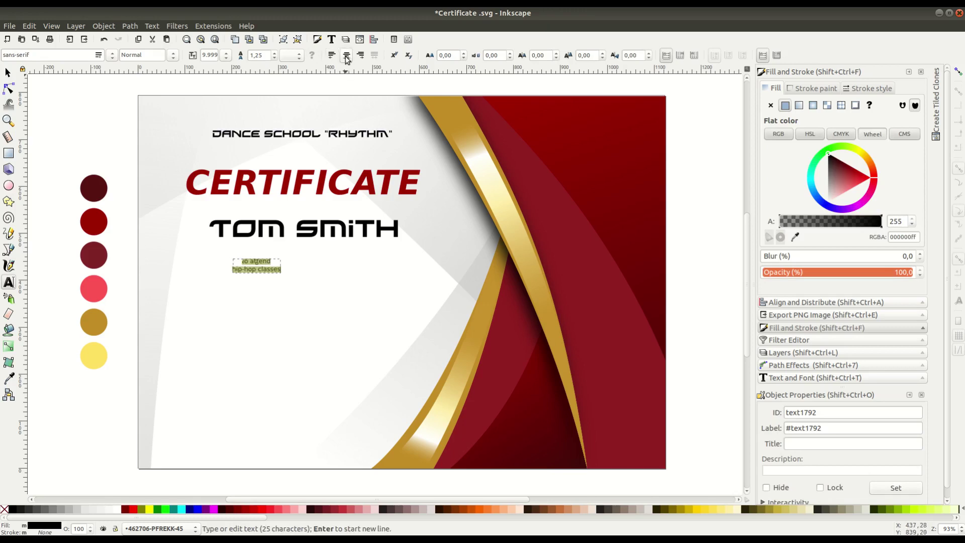
- Zoom in and correct the caption's wording to 'to attend Hip-Hop classes'
key(Escape)
ctrl+scroll(254, 267, up, 2)
click(271, 249)
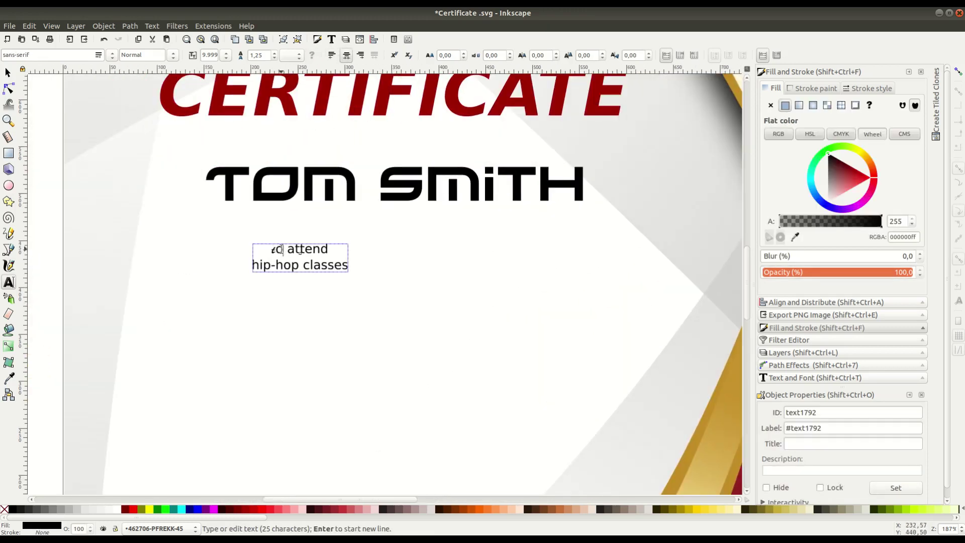
drag(296, 250, 321, 250)
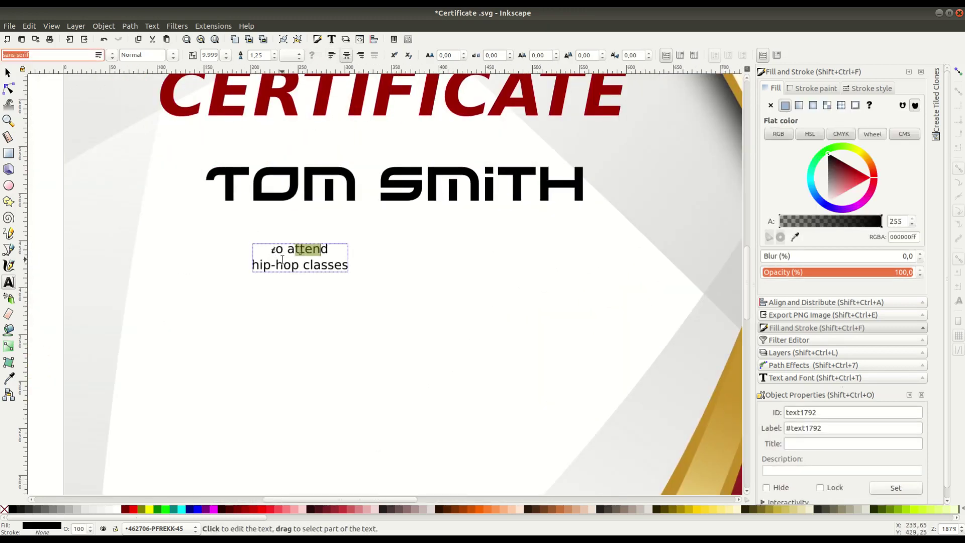
key(ctrl+a)
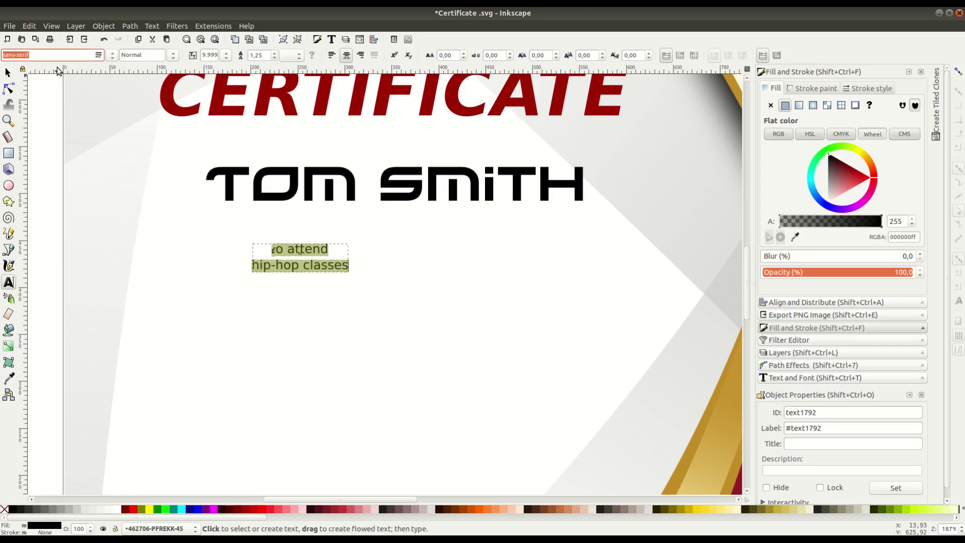
click(282, 254)
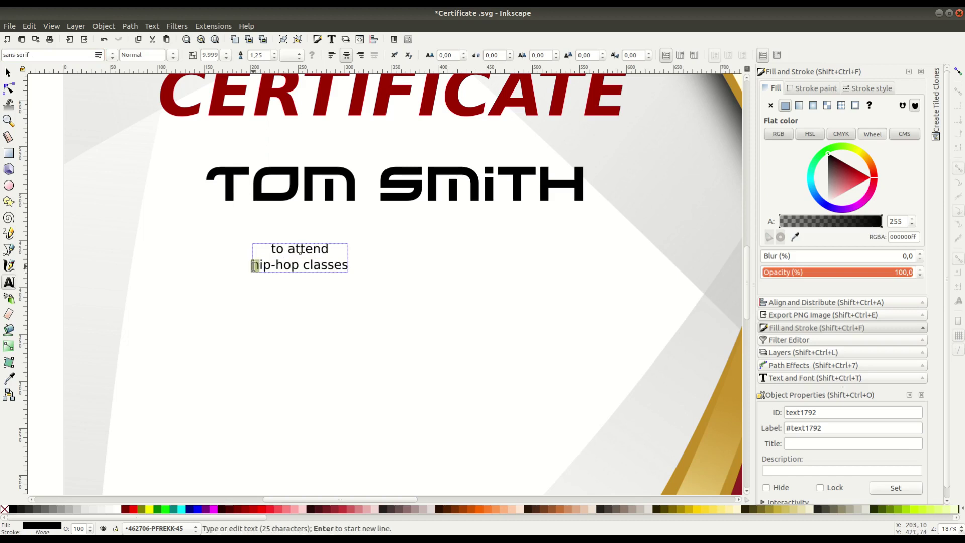
text(H)
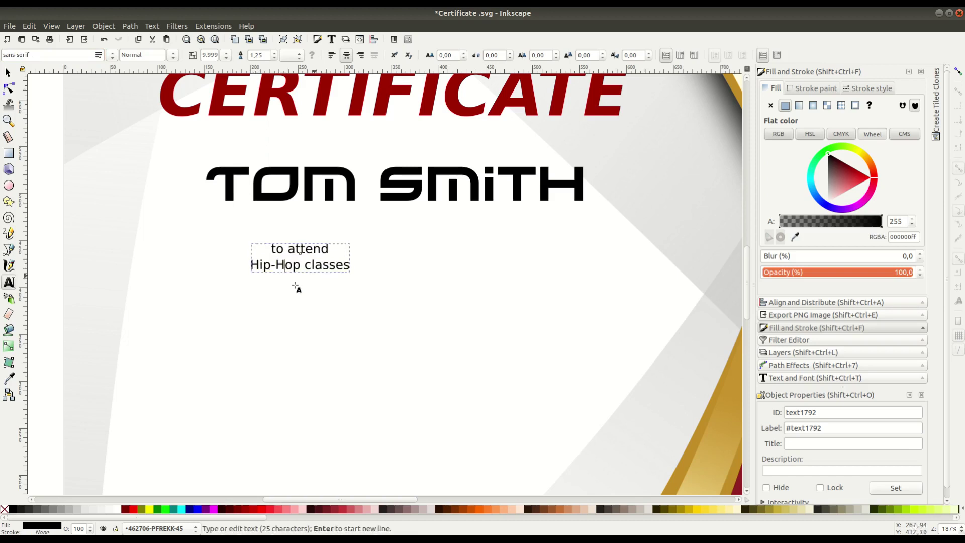
- Enlarge the caption and make its text bold
click(9, 75)
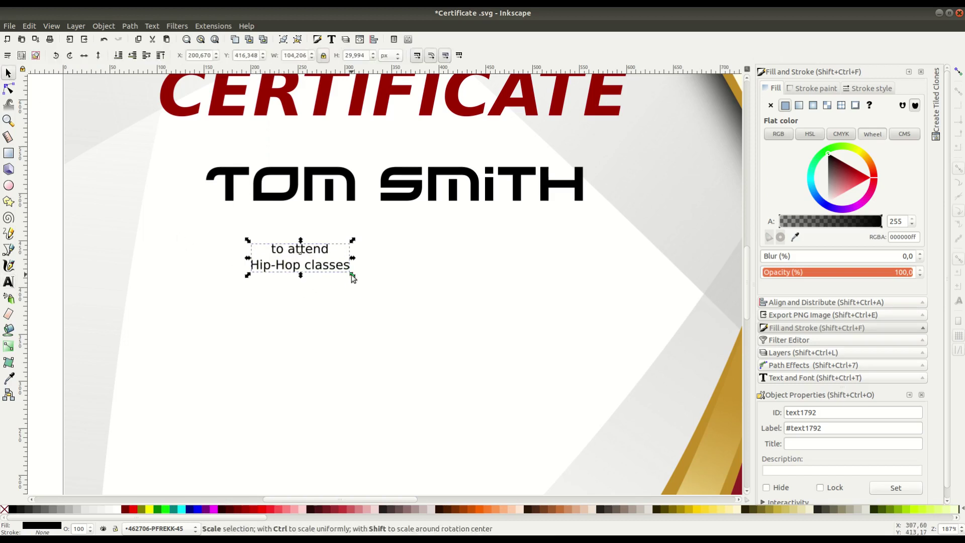
drag(354, 276, 515, 374)
key(5)
drag(382, 296, 402, 305)
double_click(287, 272)
mouse_move(275, 266)
mouse_down()
mouse_move(401, 301)
mouse_move(367, 304)
mouse_up()
click(173, 56)
click(140, 97)
click(7, 75)
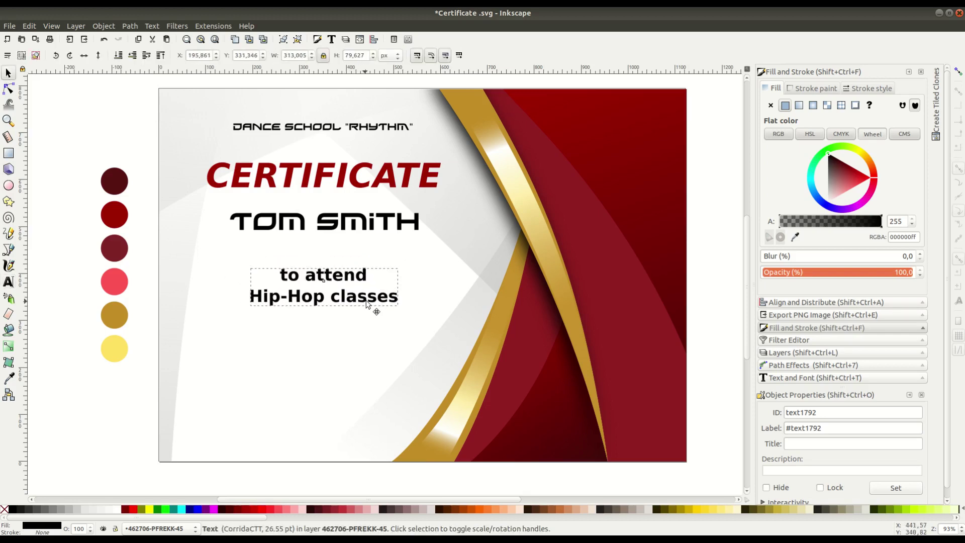
click(368, 304)
click(366, 345)
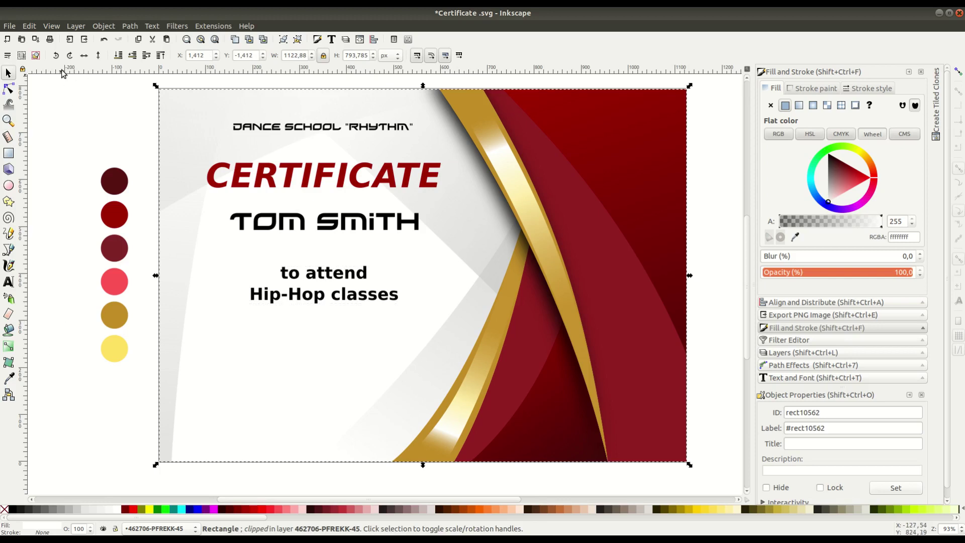
- Import the dancer image 2.jpg and move the dancers banner to the bottom-left
click(70, 39)
click(330, 158)
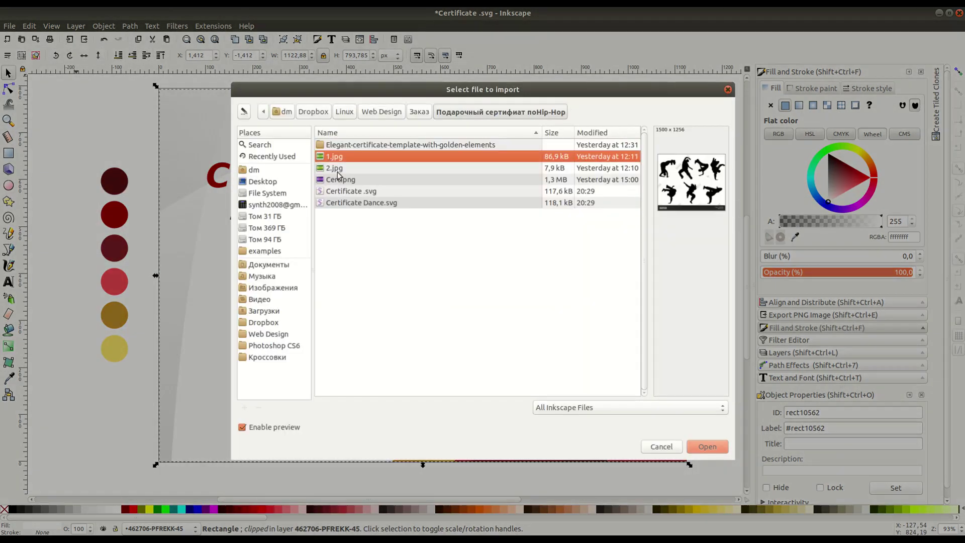
click(335, 168)
click(706, 447)
click(166, 145)
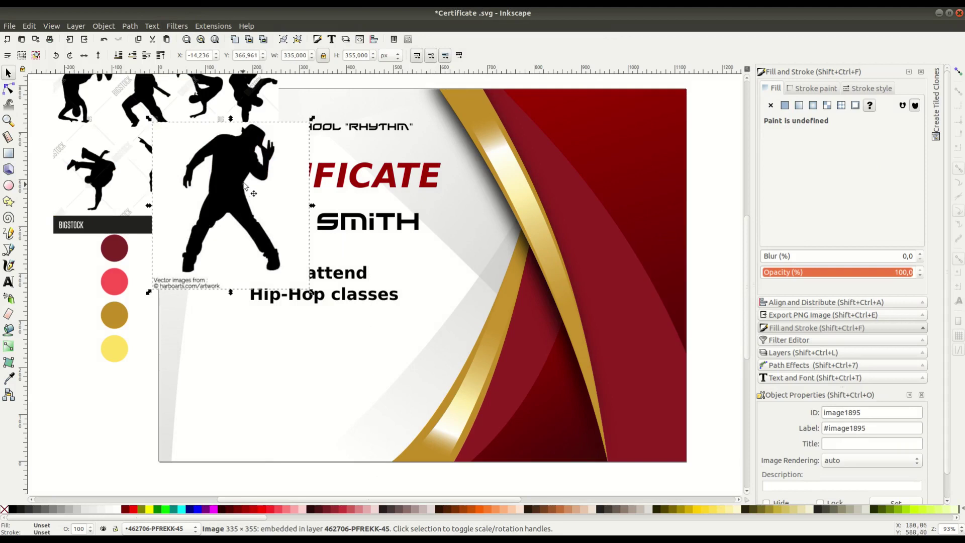
drag(244, 186, 461, 217)
mouse_move(151, 101)
mouse_down()
mouse_move(129, 335)
mouse_move(182, 345)
mouse_move(162, 490)
mouse_up()
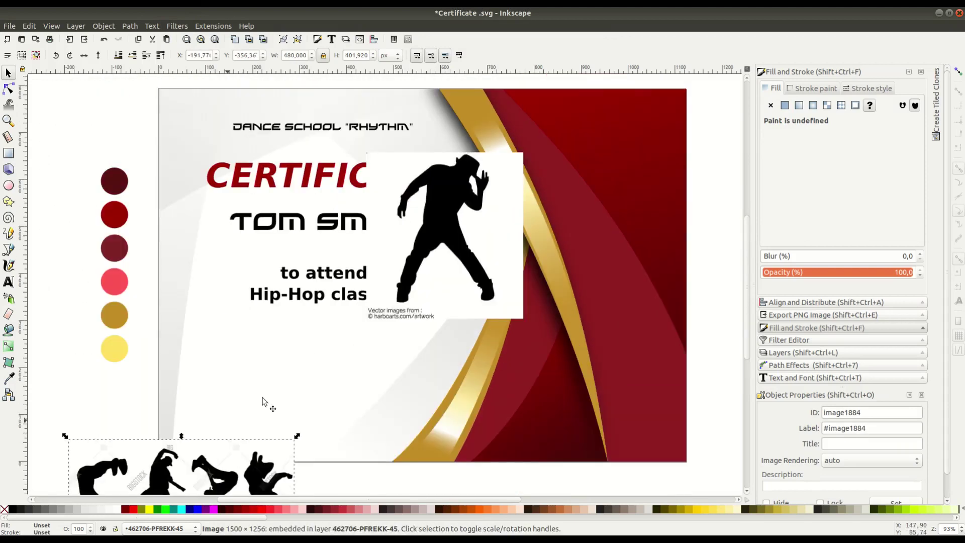
- Trace the dancer image into a black path and delete the original bitmap
click(130, 25)
click(146, 54)
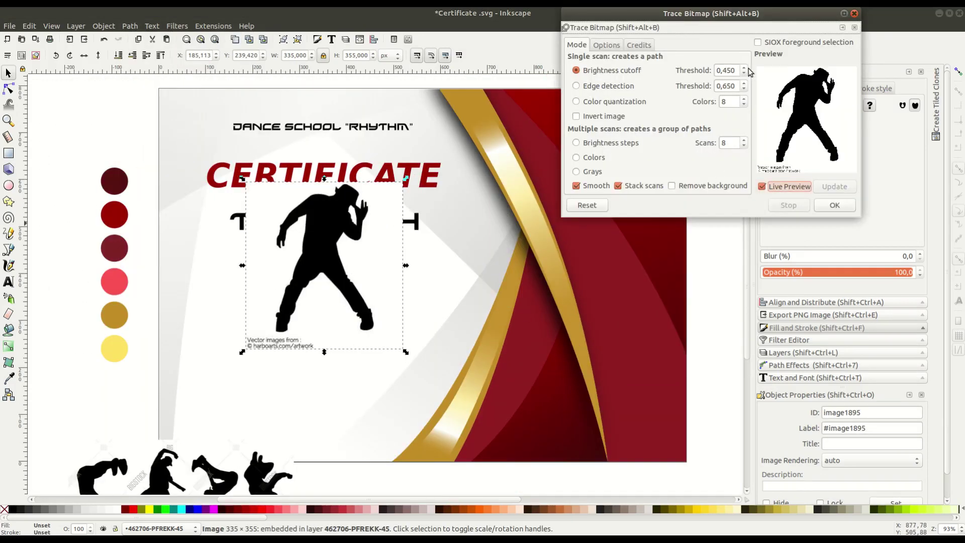
click(834, 205)
mouse_move(324, 265)
mouse_down()
mouse_move(502, 332)
mouse_move(367, 293)
mouse_move(307, 263)
mouse_up()
click(321, 262)
key(Delete)
- Delete the traced caption nodes and enlarge the silhouette over the text block
key(n)
drag(242, 352, 327, 390)
key(Delete)
key(s)
mouse_move(363, 352)
mouse_down()
mouse_move(430, 404)
mouse_move(397, 392)
mouse_up()
drag(325, 286, 311, 274)
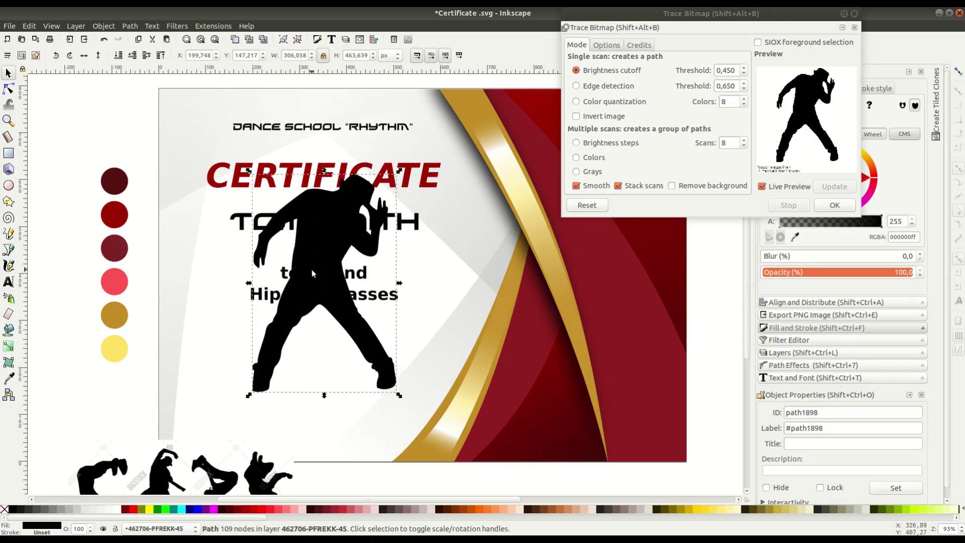
- Nudge the CERTIFICATE heading and recipient name upward
click(325, 173)
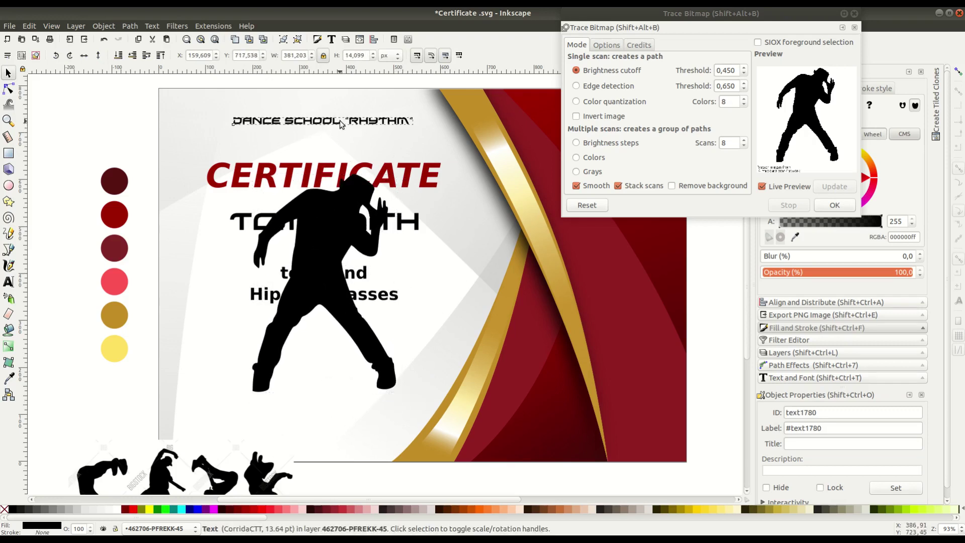
click(259, 229)
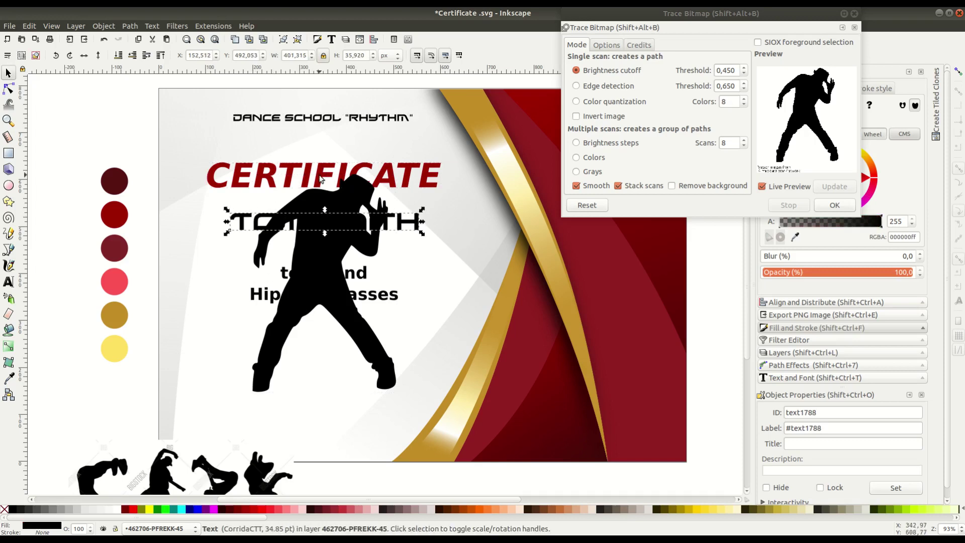
drag(321, 178, 321, 165)
click(255, 223)
drag(256, 223, 255, 208)
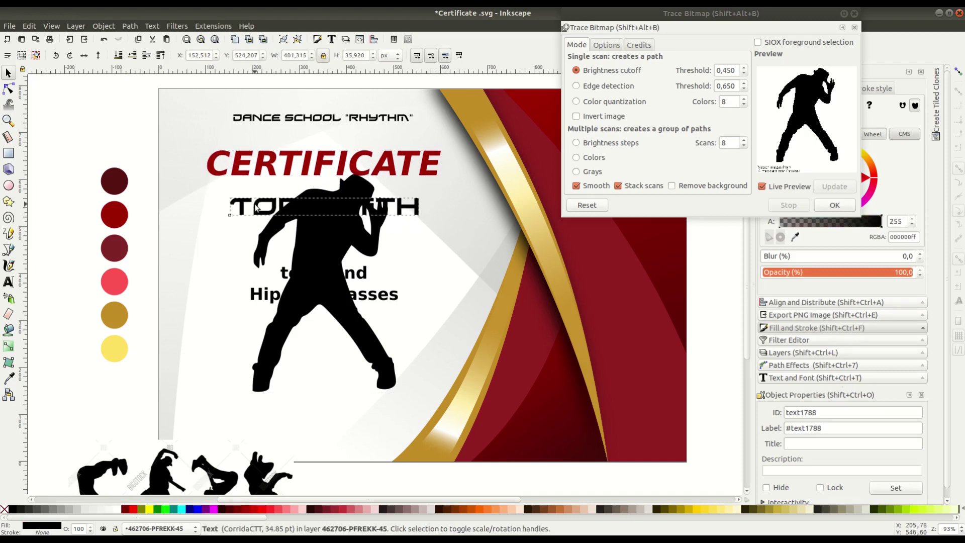
- Duplicate the black dancer silhouette
click(338, 223)
right_click(339, 223)
click(371, 297)
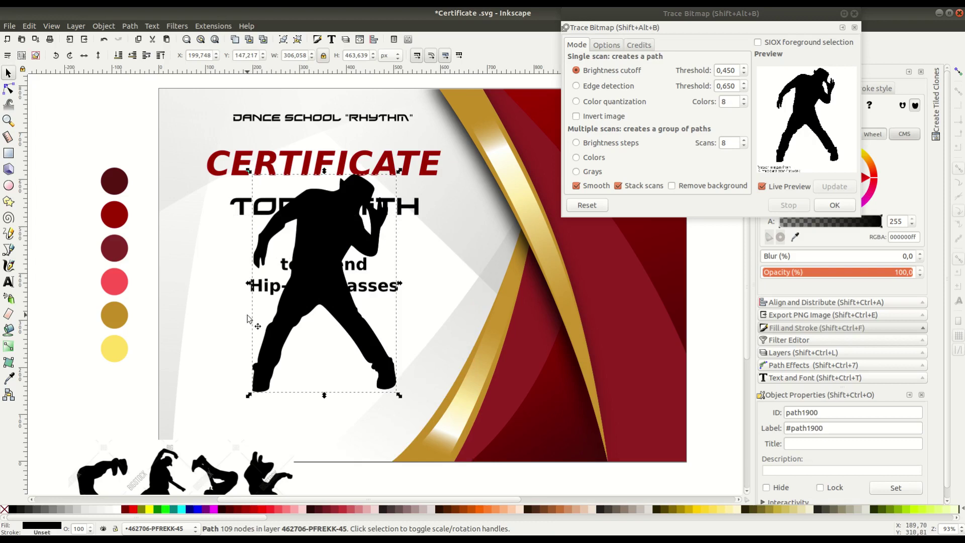
- Blur the duplicate silhouette, send it behind the original, and fill the top copy white
click(853, 13)
click(787, 256)
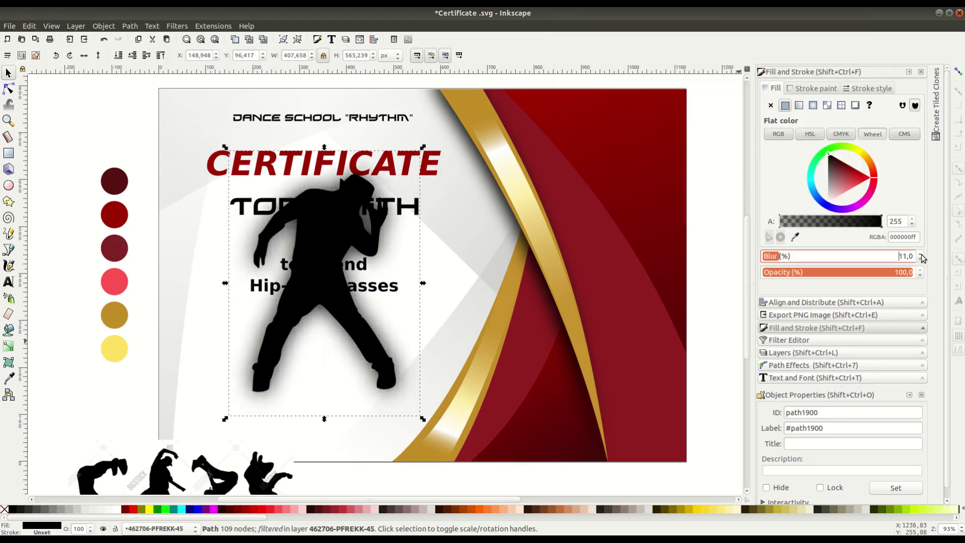
key(Page_Down)
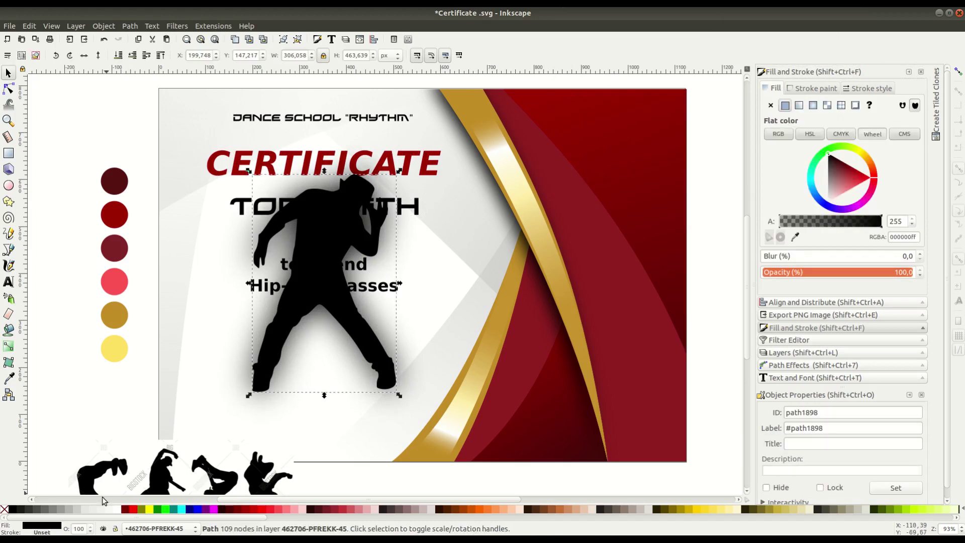
click(322, 346)
- Raise the CERTIFICATE heading and the other text lines above the white silhouette
click(215, 172)
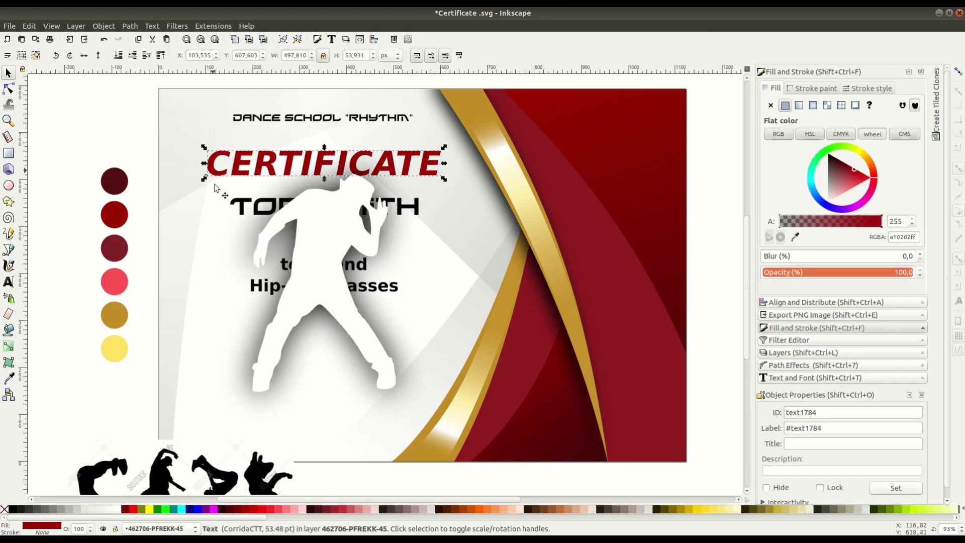
shift+click(235, 207)
key(Home)
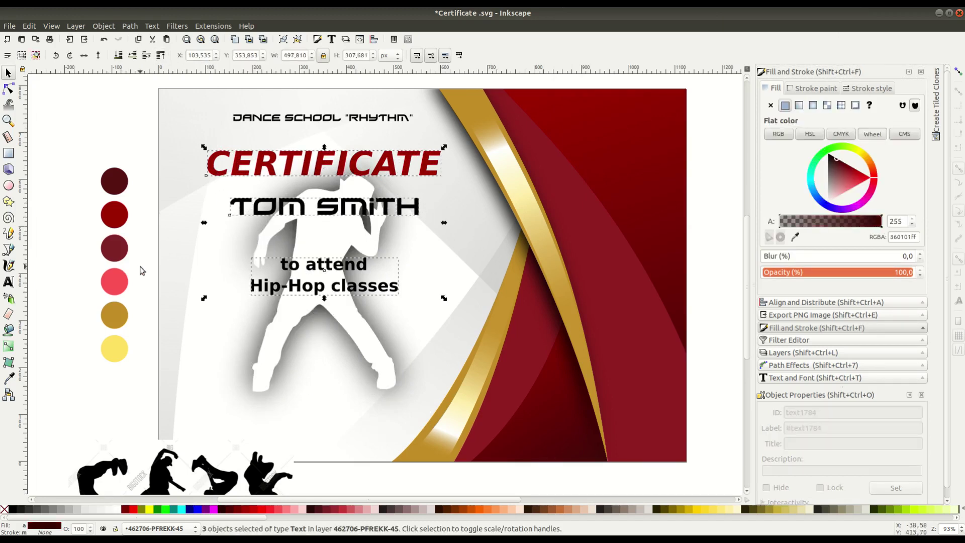
click(318, 329)
- Lower the blurred shadow's opacity and centre the white figure over it
alt+click(318, 306)
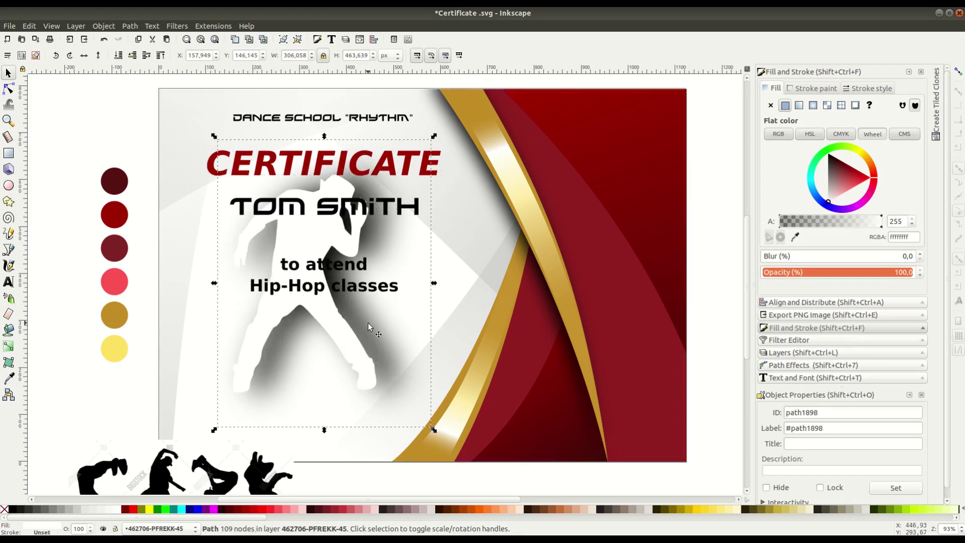
click(870, 272)
shift+click(359, 329)
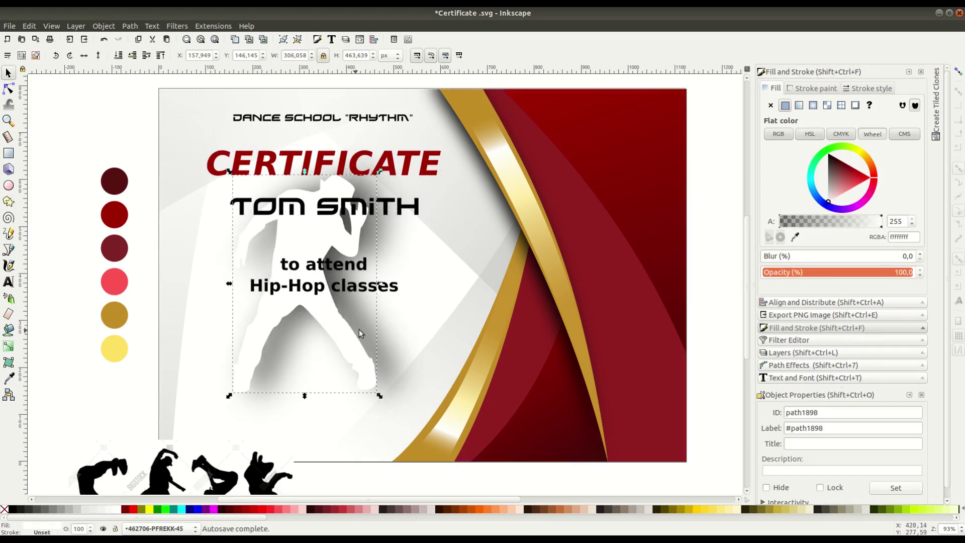
click(834, 302)
click(860, 132)
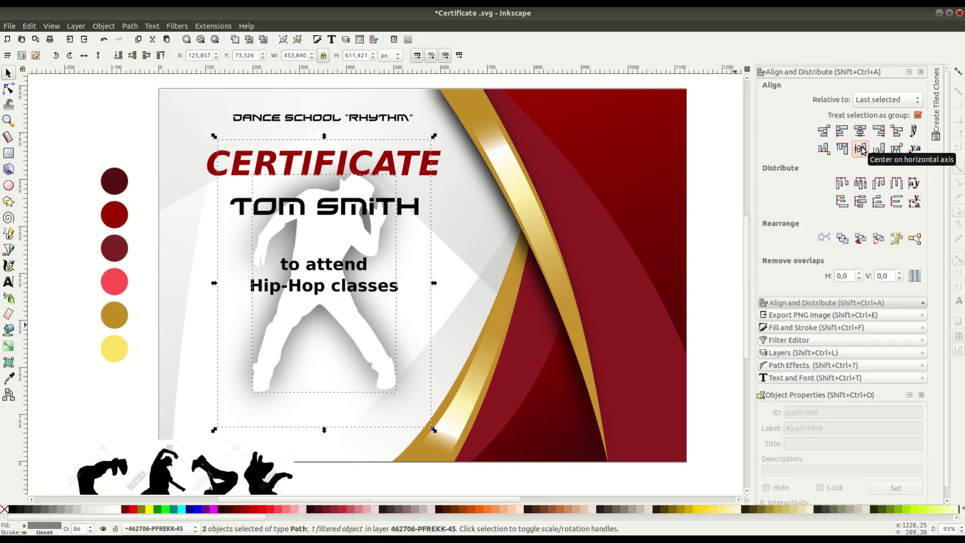
- Move the silhouettes, name and class lines lower, then move down and enlarge the CERTIFICATE heading
drag(320, 241, 332, 297)
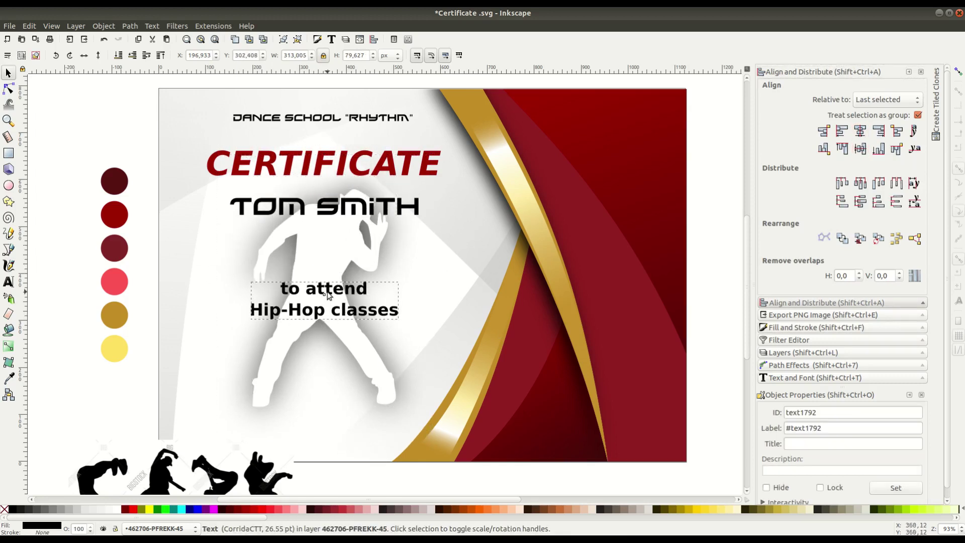
drag(346, 211, 346, 261)
click(352, 172)
drag(353, 171, 352, 206)
drag(444, 188, 459, 180)
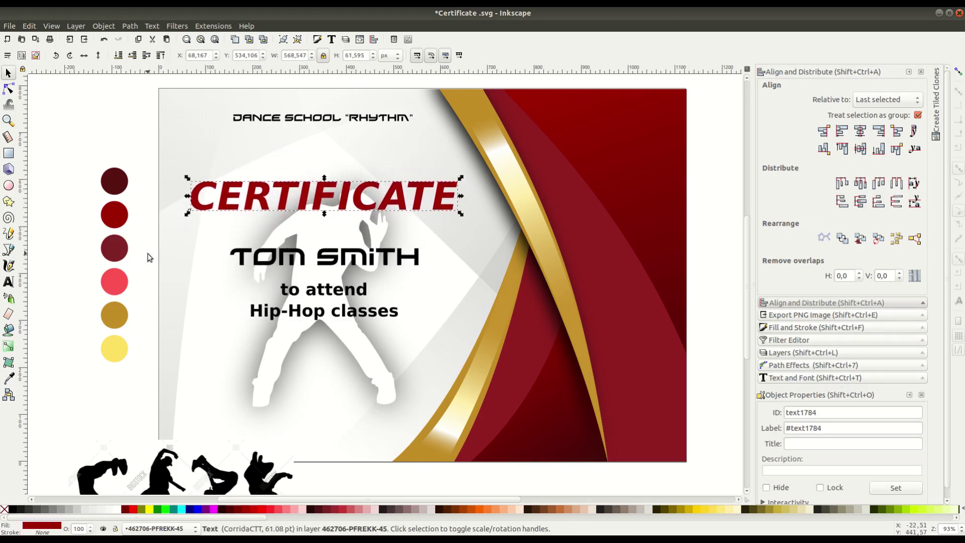
- Deselect everything and select the dancers banner image further down
click(149, 257)
scroll(160, 271, down, 2)
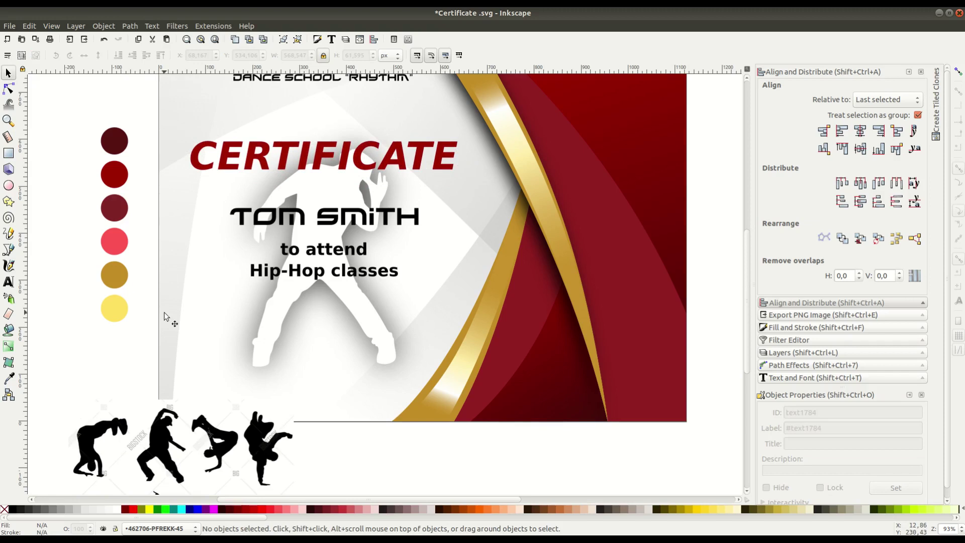
scroll(50, 340, down, 6)
click(181, 372)
- Trace the dancers banner into paths and delete the original banner image
click(129, 26)
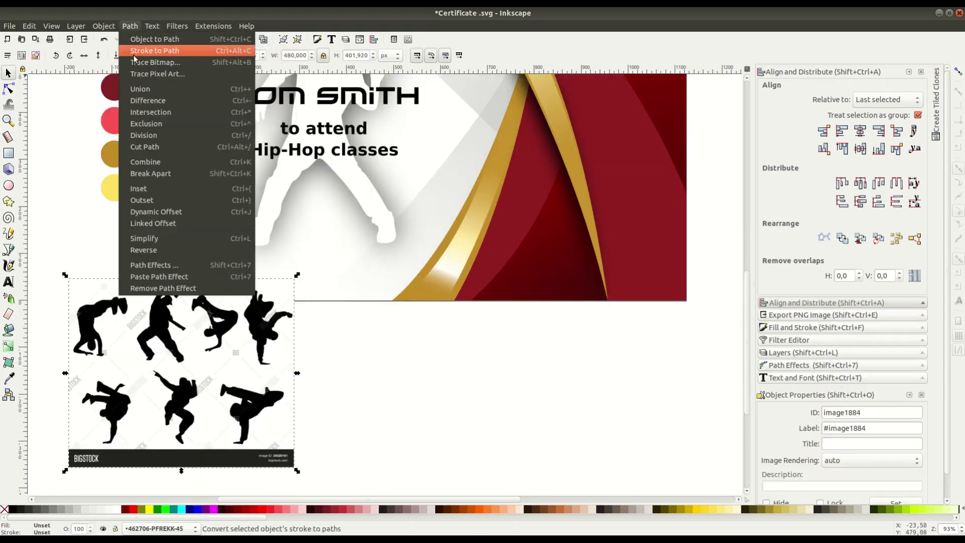
click(146, 59)
click(934, 206)
drag(201, 372, 426, 387)
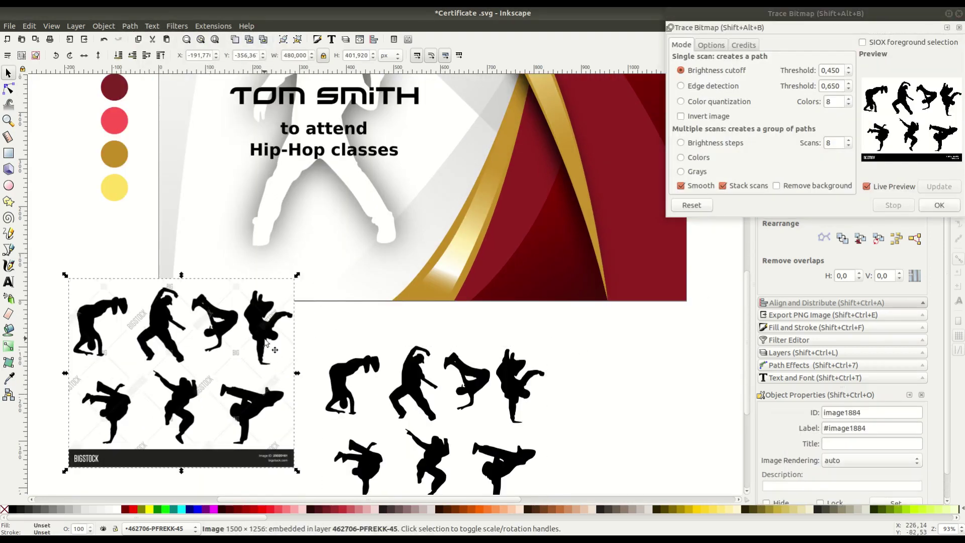
click(180, 371)
key(Delete)
scroll(426, 387, down, 1)
drag(414, 337, 272, 317)
- Fill four dancers as separate shapes by filling bounded areas
click(8, 329)
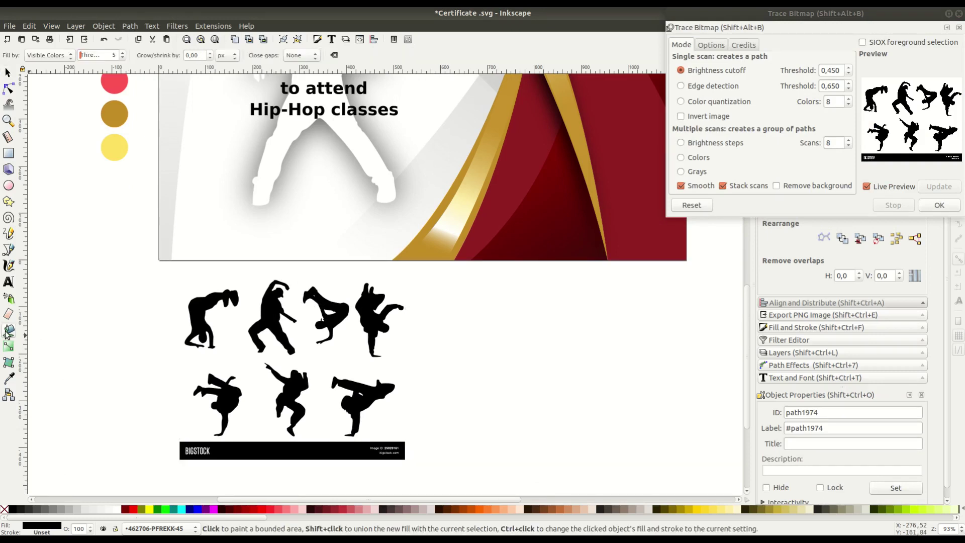
click(196, 304)
click(272, 307)
click(329, 312)
click(374, 316)
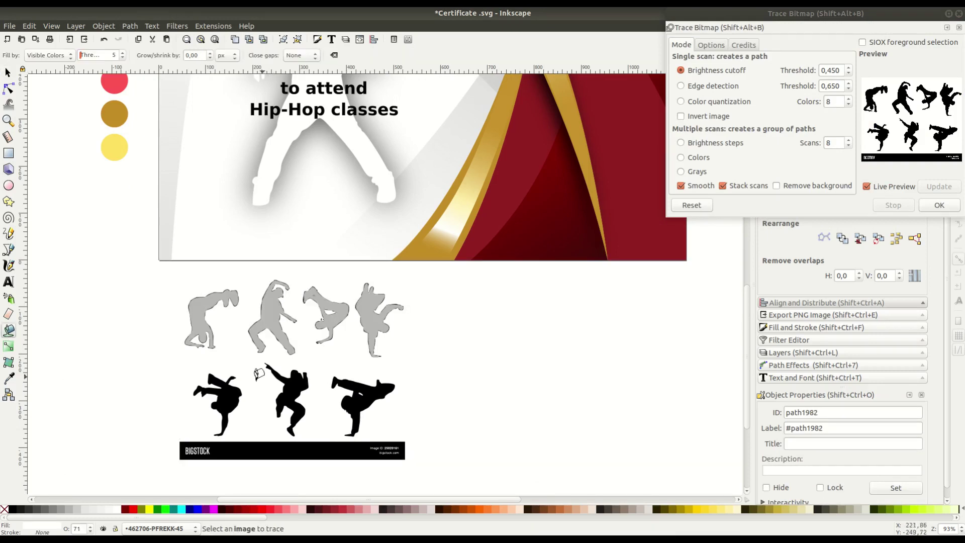
key(s)
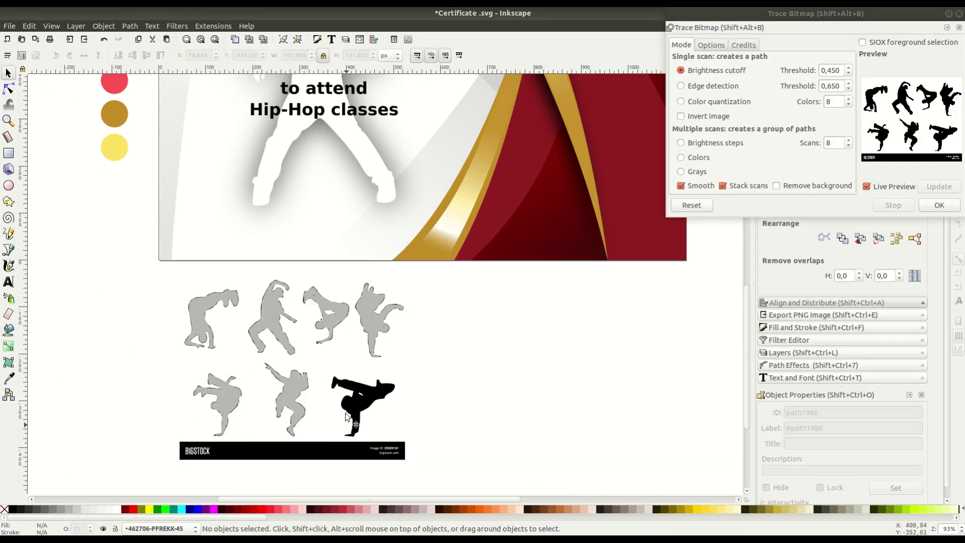
drag(171, 273, 417, 469)
key(Delete)
key(ctrl+z)
key(ctrl+z)
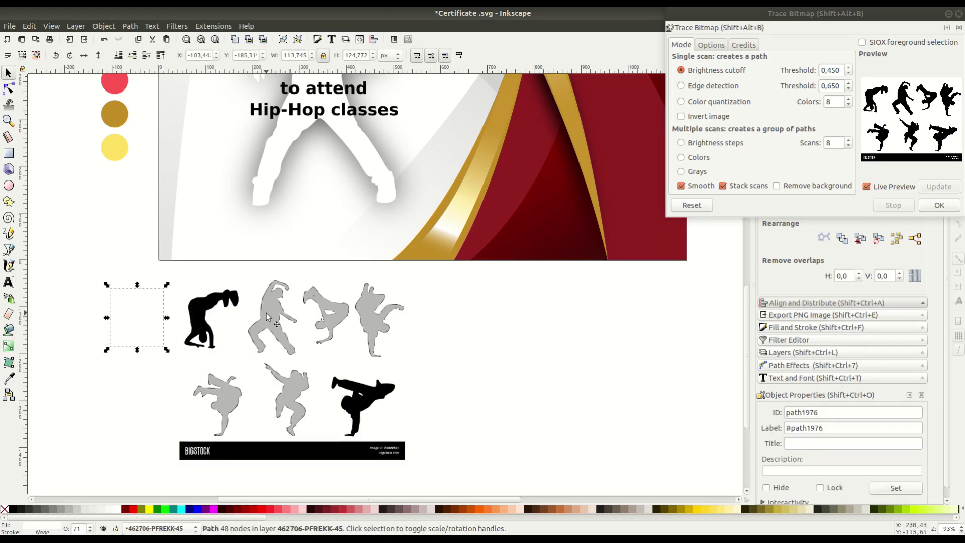
- Turn the separated dancers black and delete the unwanted dancers and BIGSTOCK bar
click(10, 509)
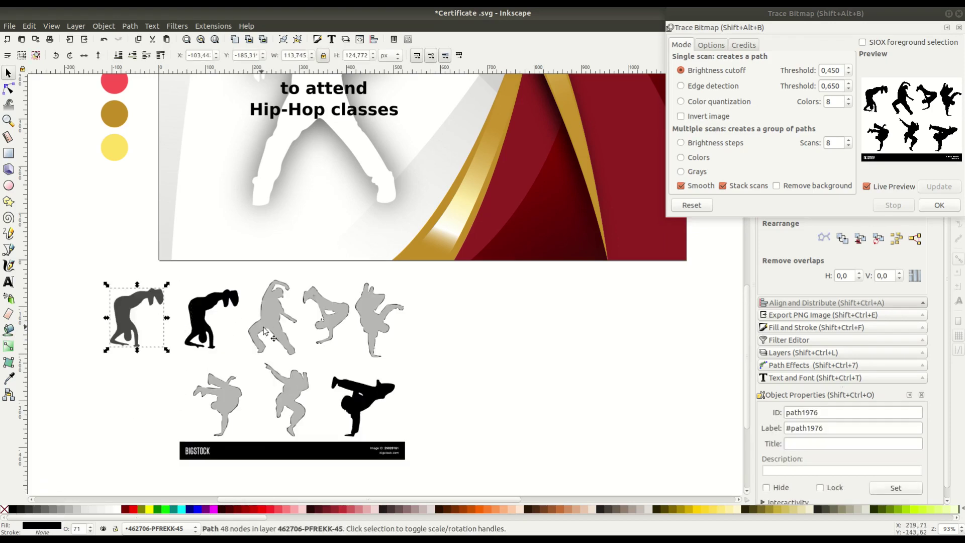
click(10, 509)
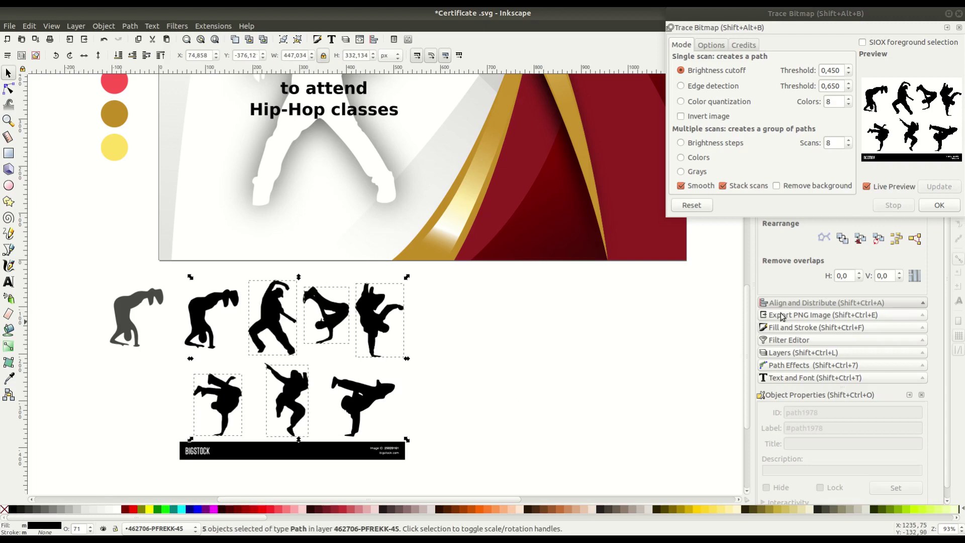
click(817, 327)
click(139, 309)
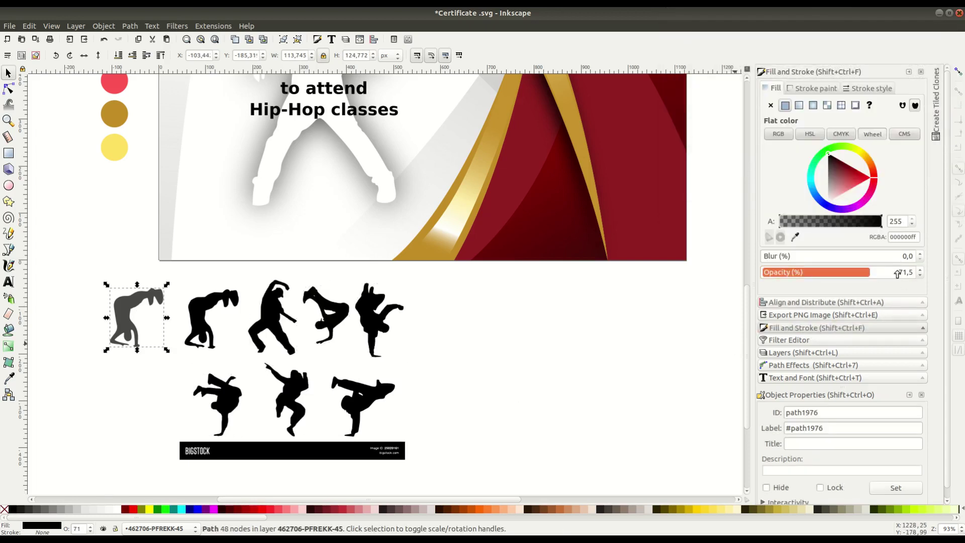
key(Delete)
scroll(131, 372, up, 1)
- Arrange six dancers into one small row below the page and draw a bar rectangle
click(131, 383)
drag(130, 383, 145, 431)
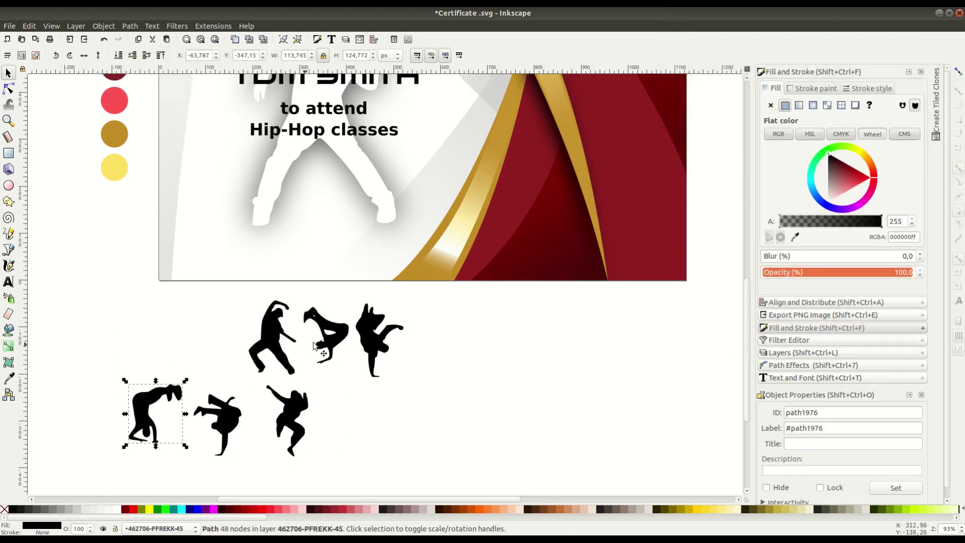
drag(327, 332, 343, 417)
drag(375, 342, 402, 414)
drag(272, 342, 467, 425)
drag(594, 344, 125, 502)
drag(496, 445, 292, 392)
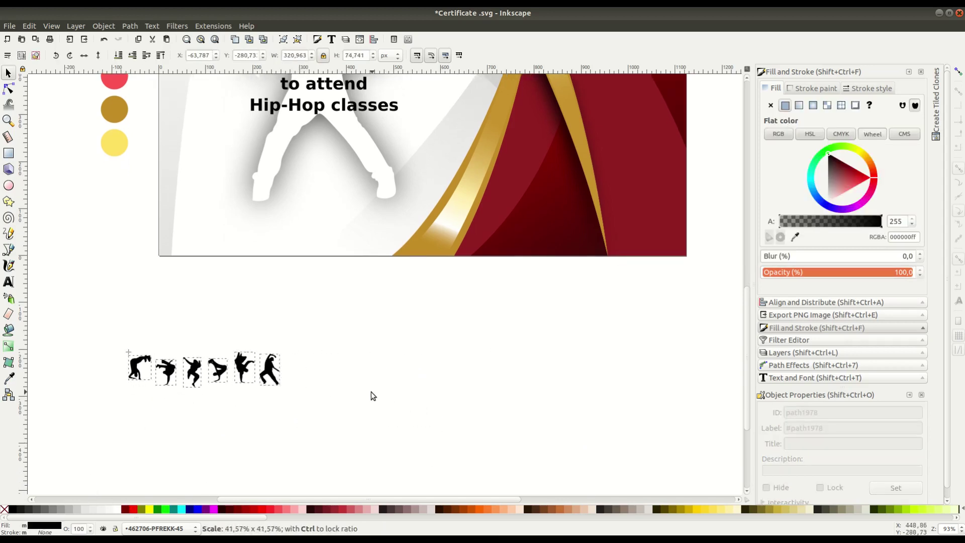
scroll(36, 305, up, 1)
key(r)
drag(177, 254, 406, 282)
- Colour the rectangle with the pink swatch and place it at the page's lower-left edge
key(d)
click(142, 124)
key(s)
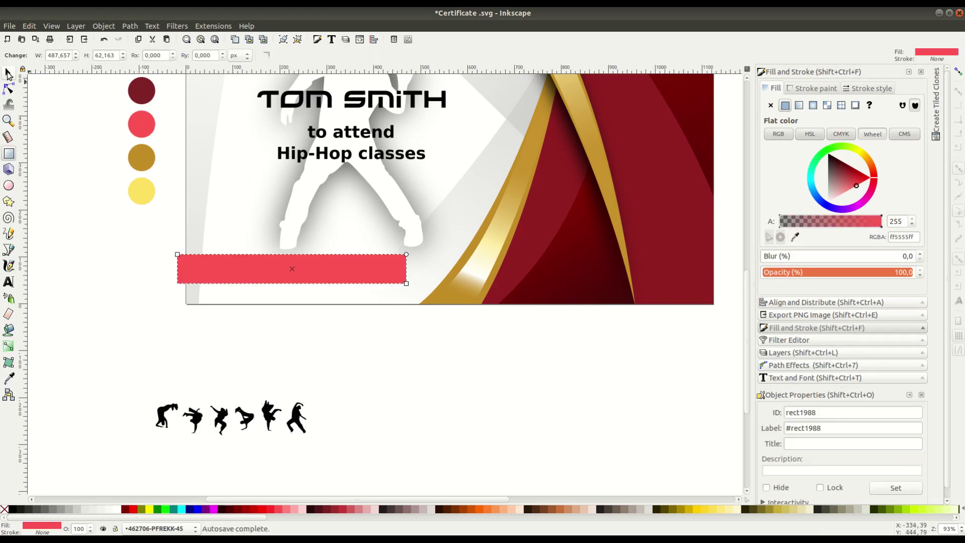
scroll(193, 366, up, 4)
drag(298, 346, 304, 350)
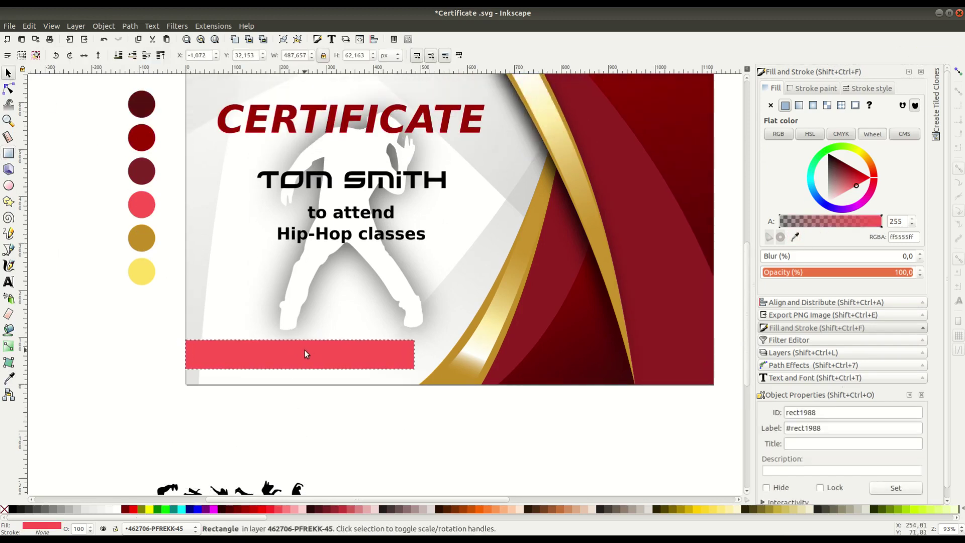
- Add the 'Dance With Us!' slogan as a new text object below the page
key(t)
click(288, 449)
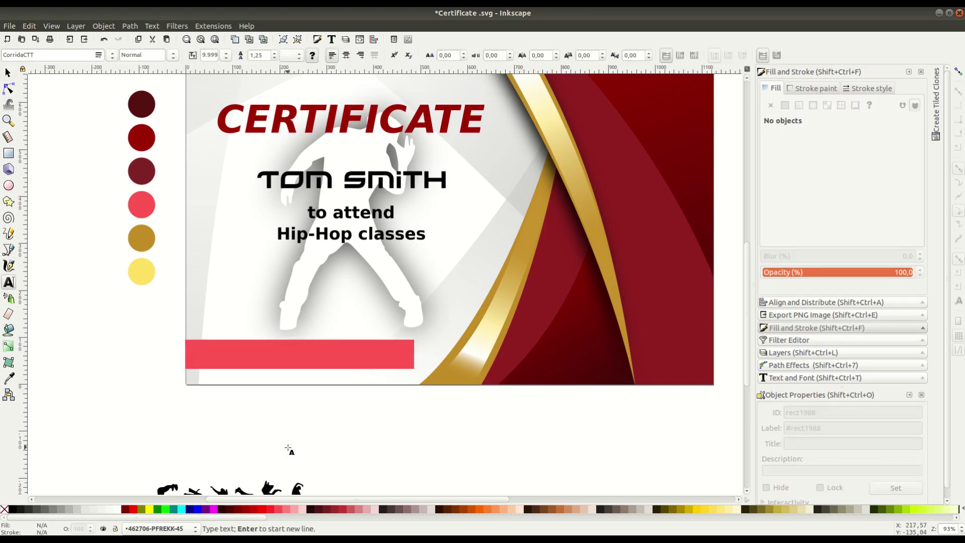
key(ctrl+v)
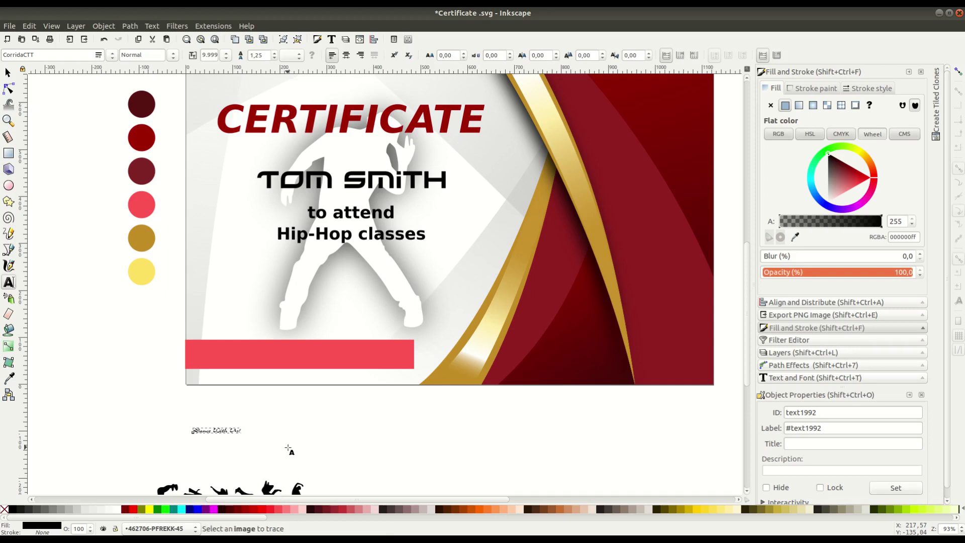
click(8, 72)
- Enlarge the slogan and set it in sans-serif Bold Italic
drag(244, 436, 363, 438)
key(t)
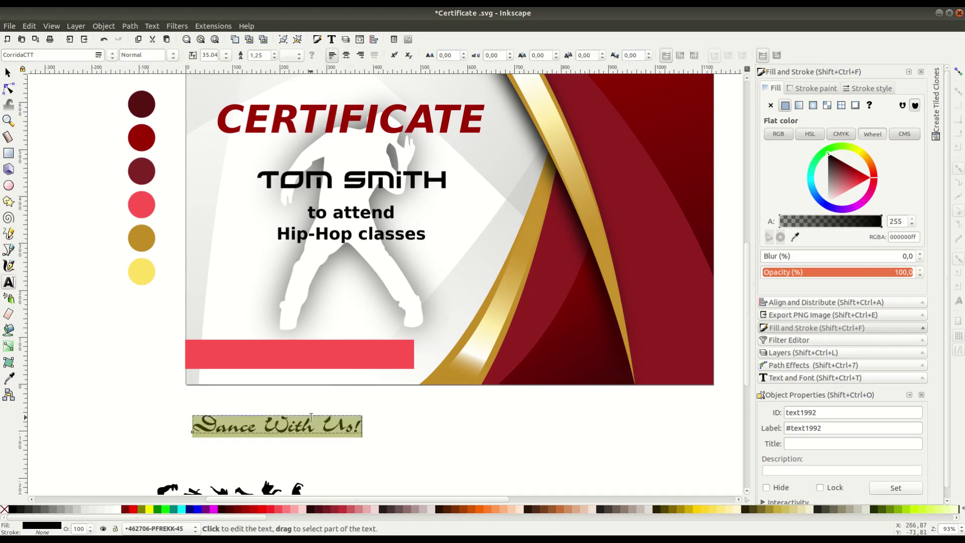
click(111, 55)
click(83, 80)
click(172, 55)
click(139, 110)
- Place the slogan on the pink bar, make it white, and scale it to fit
key(F1)
drag(194, 425, 200, 355)
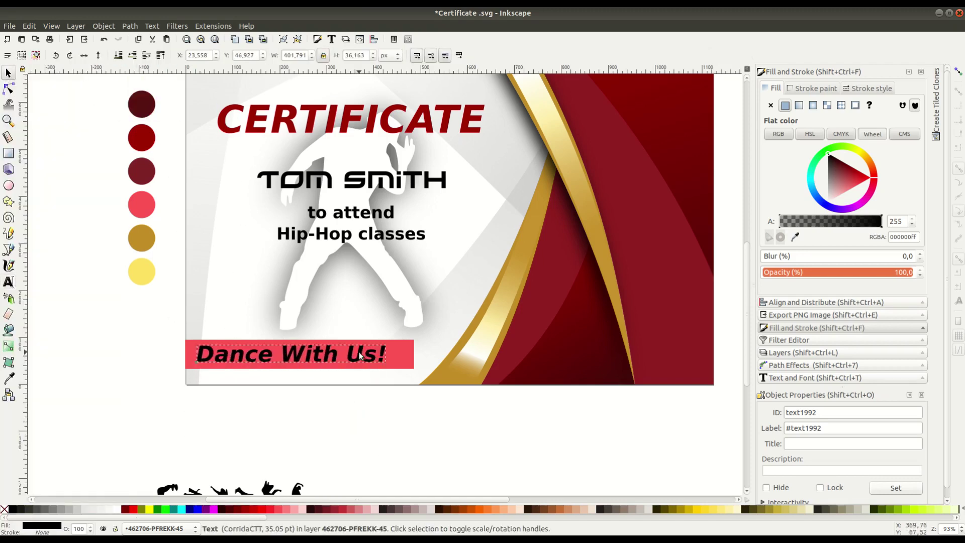
click(116, 511)
drag(390, 365, 308, 355)
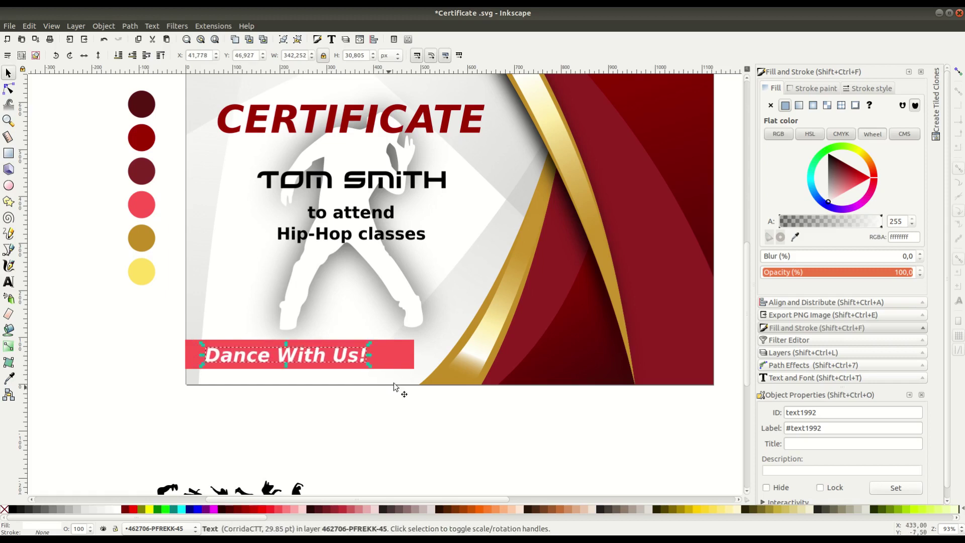
- Convert the pink bar to a path and slant its right end
click(130, 26)
click(9, 88)
click(402, 354)
mouse_move(414, 369)
mouse_down()
mouse_move(389, 369)
mouse_move(427, 340)
mouse_up()
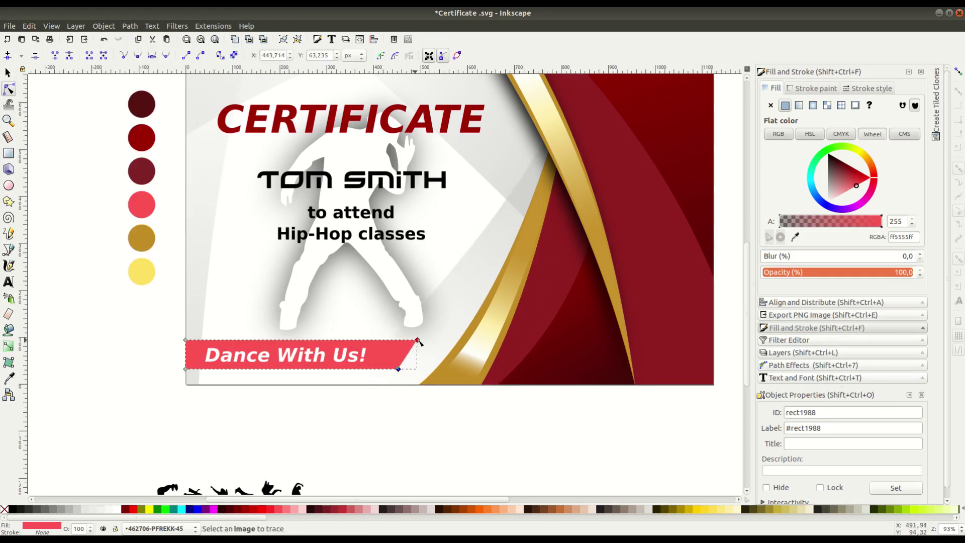
- Nudge the slogan right and make a black duplicate of the banner offset slightly downward
key(s)
drag(315, 356, 327, 356)
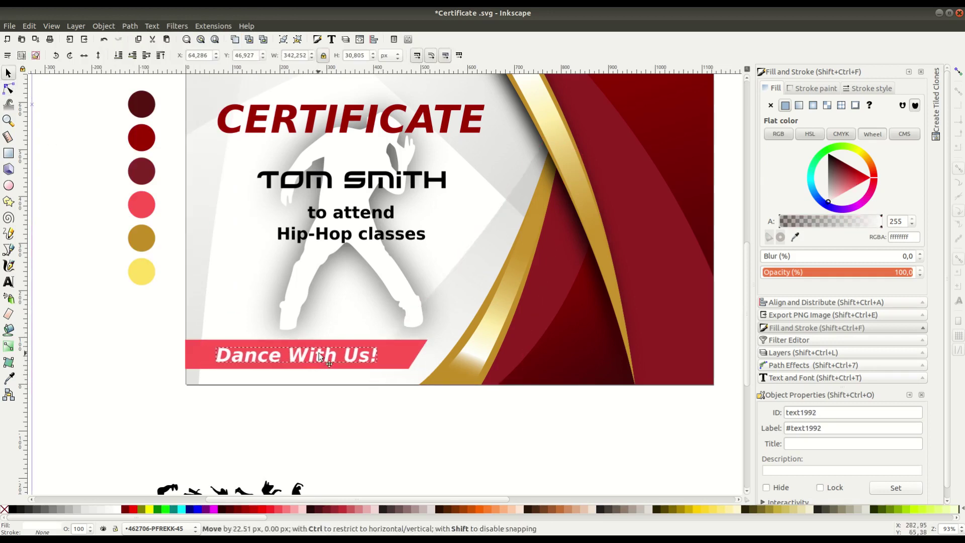
right_click(400, 355)
click(448, 191)
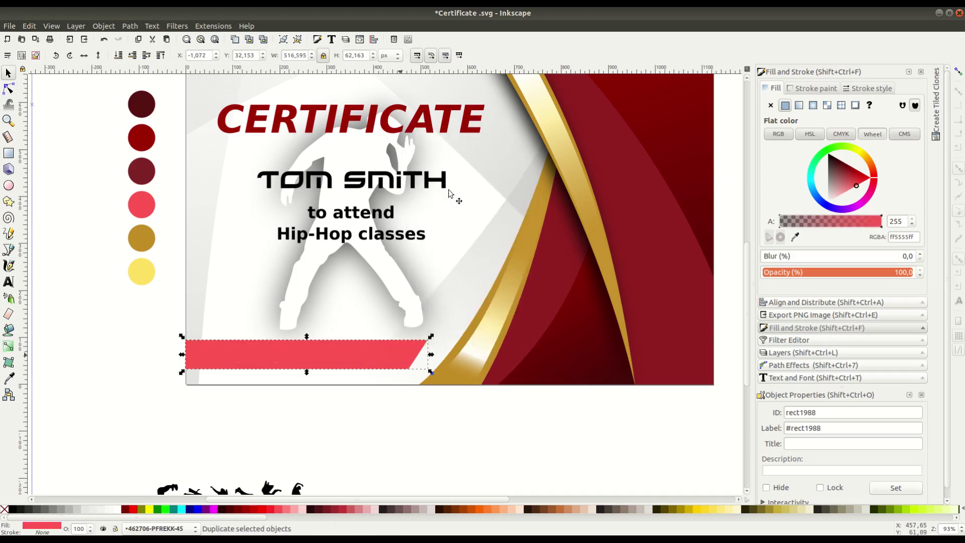
click(12, 509)
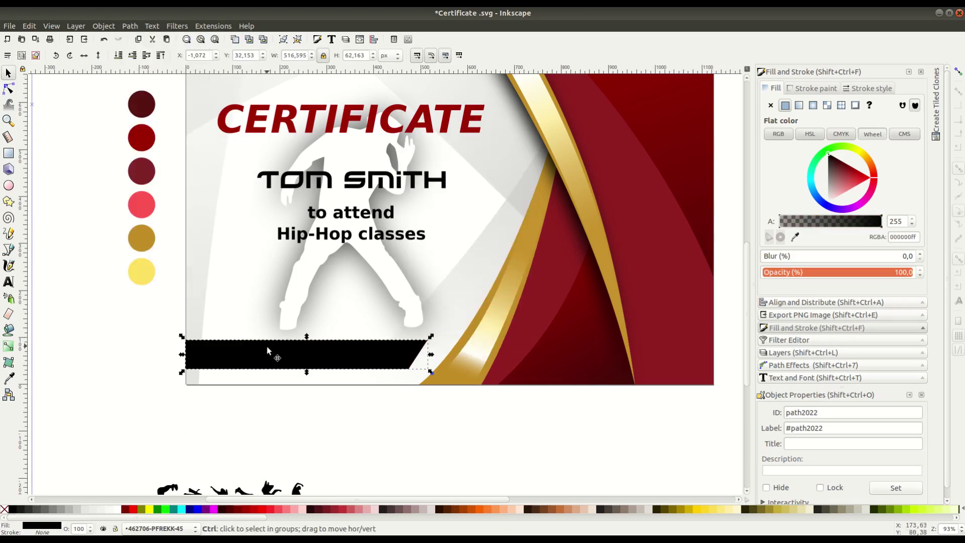
drag(267, 347, 264, 352)
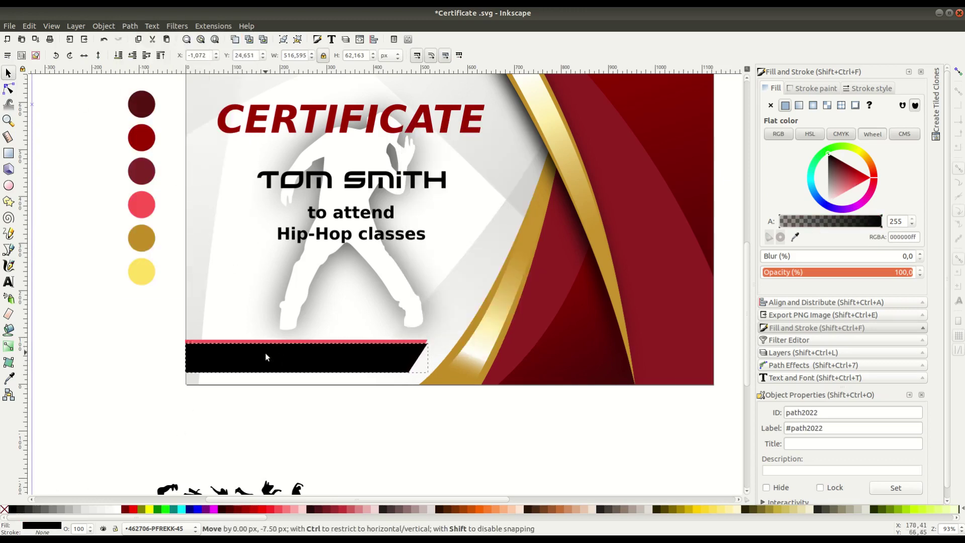
- Send the black copy behind the banner, widen it slightly, and set its opacity to 44
click(117, 56)
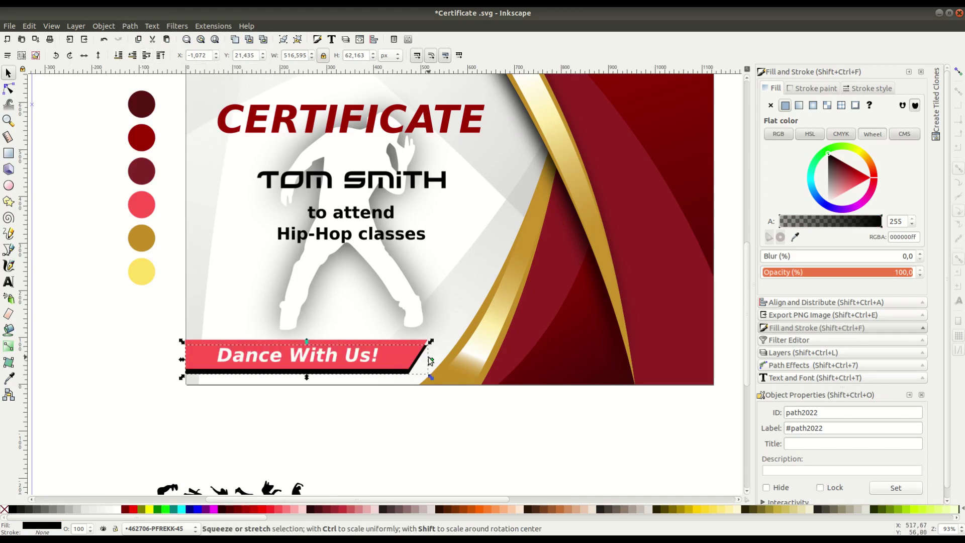
drag(431, 359, 435, 361)
drag(812, 272, 828, 272)
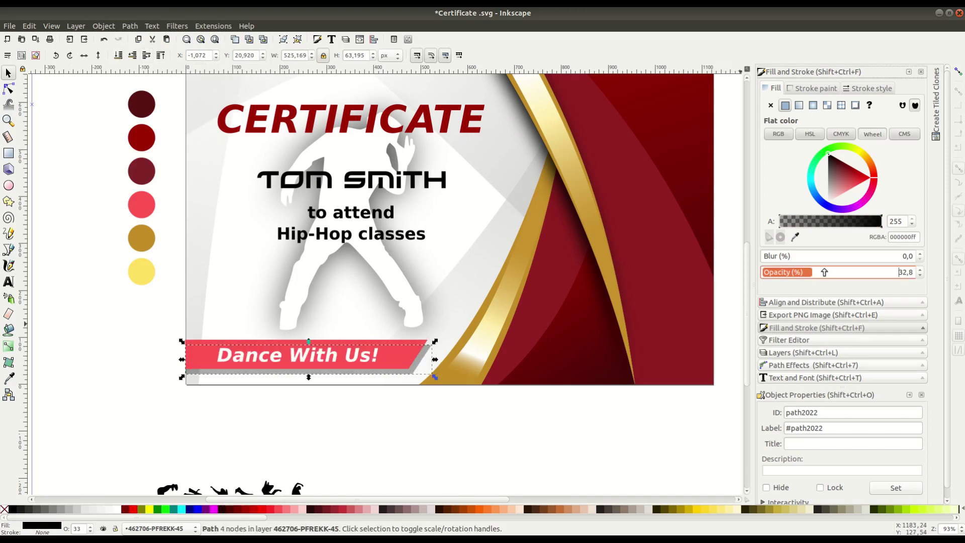
click(494, 402)
scroll(409, 431, down, 1)
scroll(409, 435, down, 1)
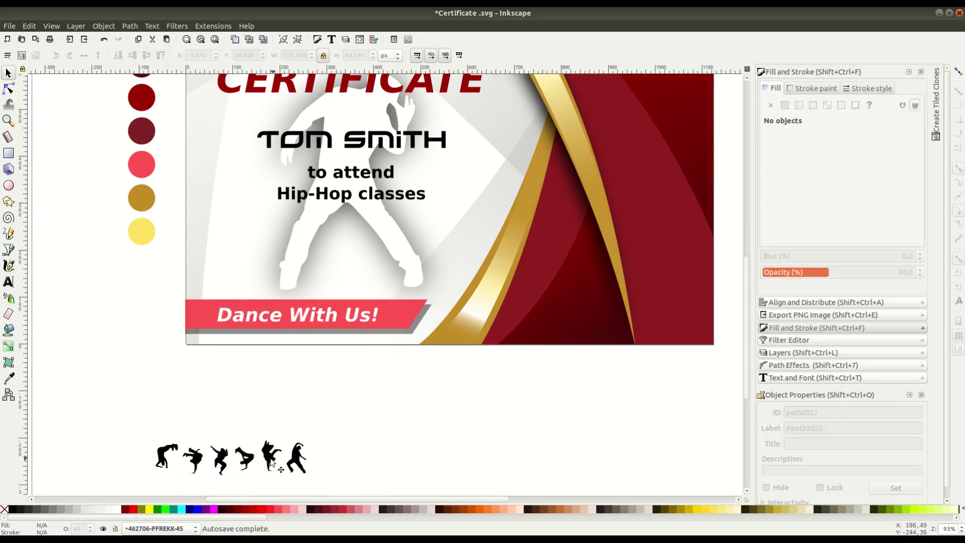
drag(167, 448, 210, 287)
- Bring the dancer row onto the certificate and stand each dancer on the banner's top edge
drag(126, 410, 329, 490)
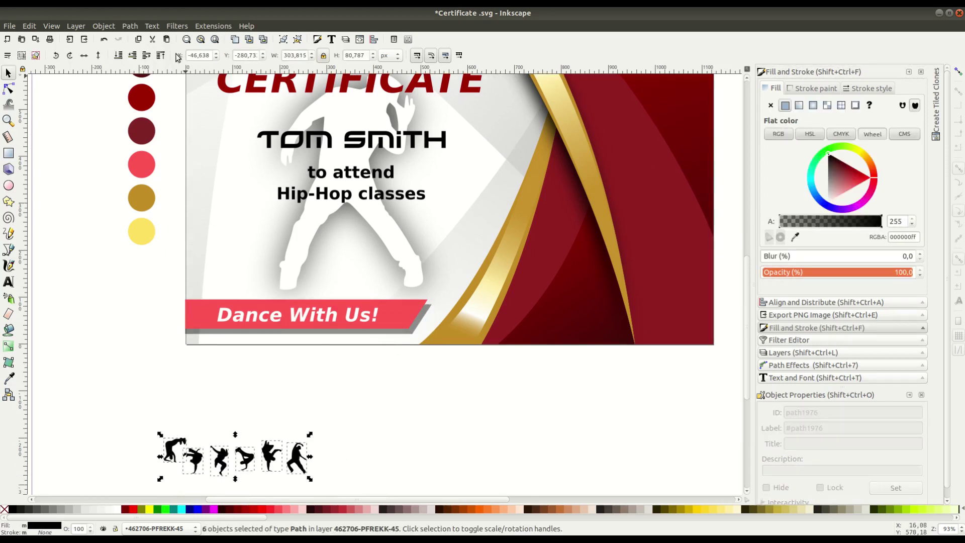
mouse_move(195, 457)
mouse_down()
mouse_move(243, 241)
mouse_move(145, 337)
mouse_up()
scroll(243, 246, up, 3)
drag(296, 241, 223, 331)
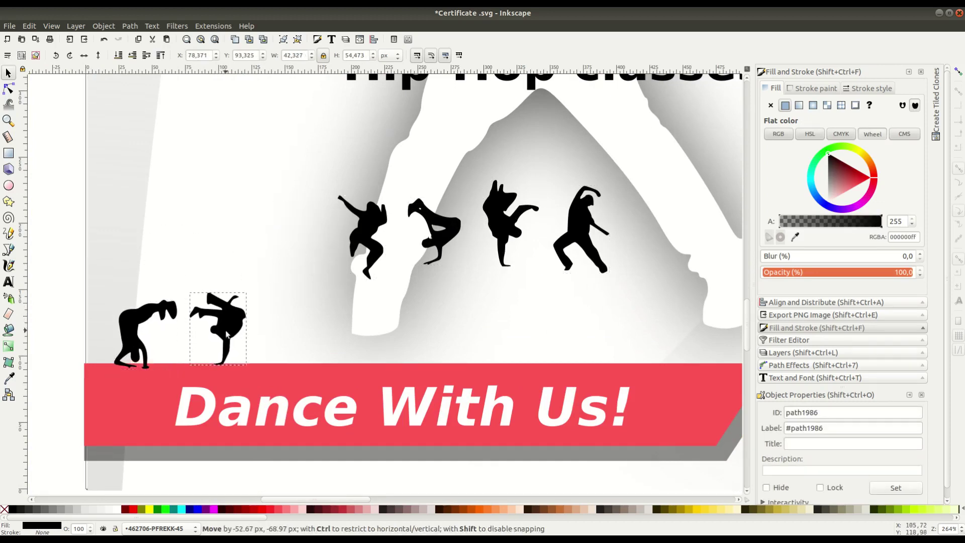
drag(364, 229, 317, 321)
drag(441, 240, 409, 343)
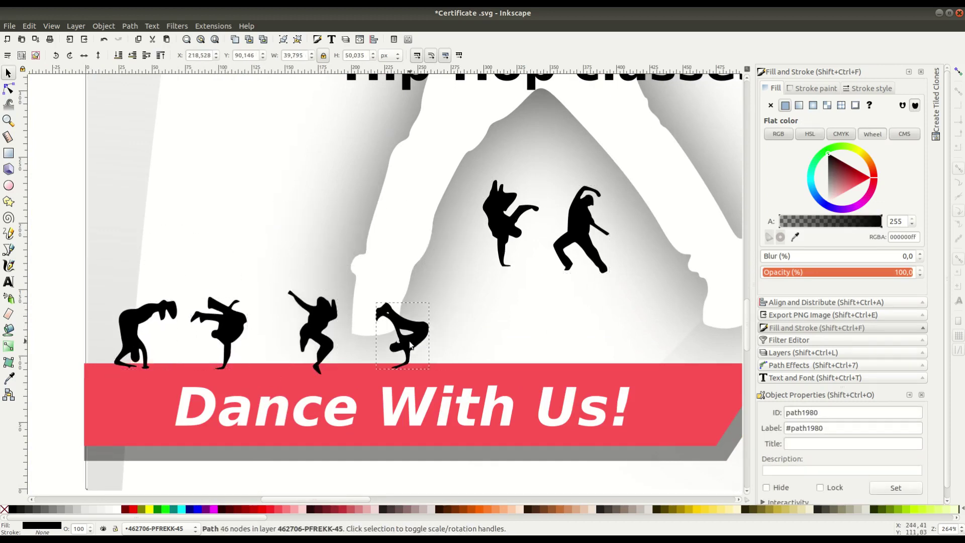
drag(510, 231, 502, 334)
drag(577, 242, 589, 339)
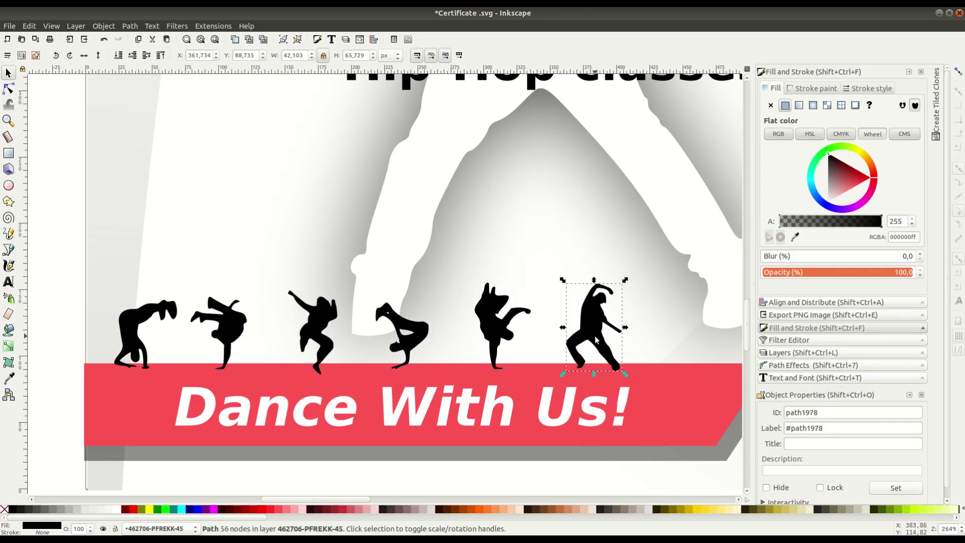
- Select all six dancers together and shift the row to the right
drag(54, 269, 665, 377)
drag(593, 327, 629, 327)
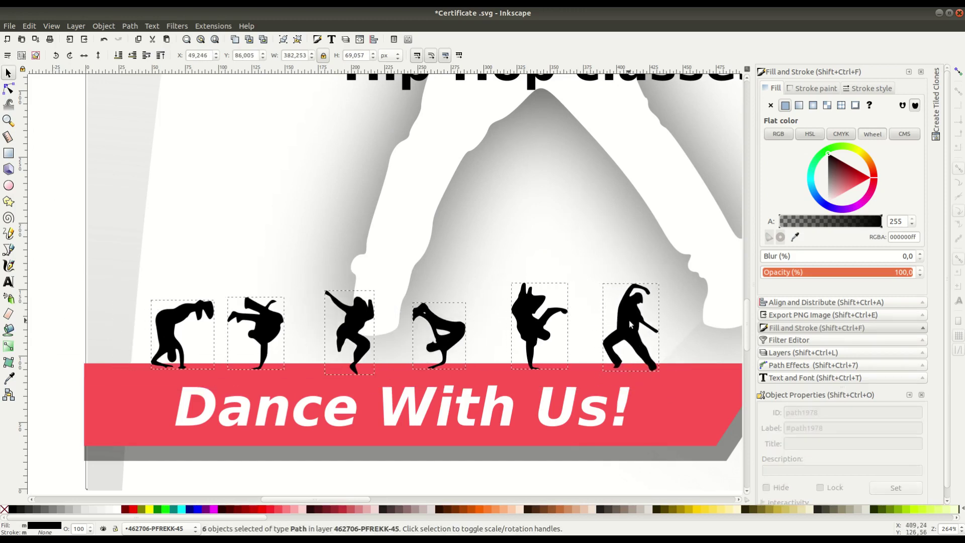
click(513, 224)
ctrl+scroll(514, 225, down, 3)
ctrl+scroll(557, 297, down, 1)
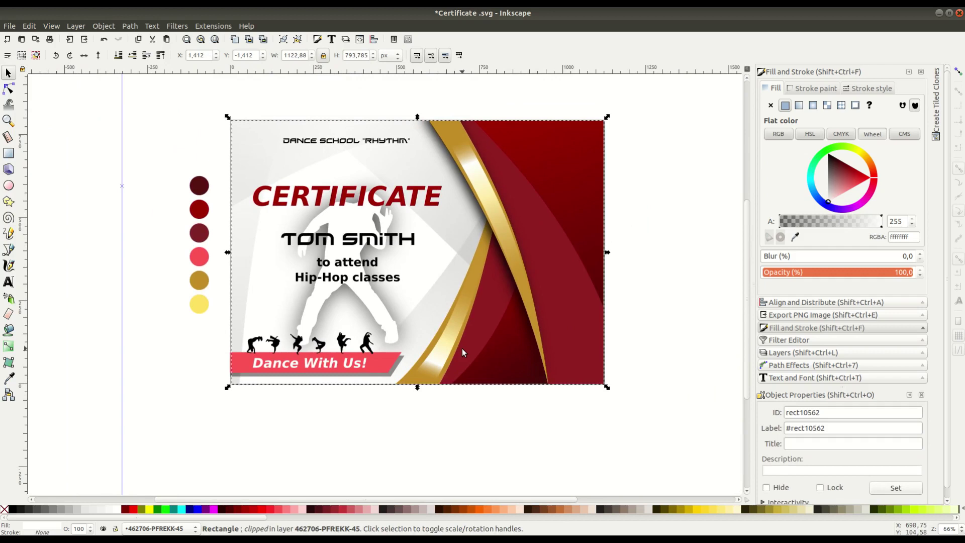
- Nudge the gold swoosh's bottom nodes and curve handle to rework its lower end
click(124, 212)
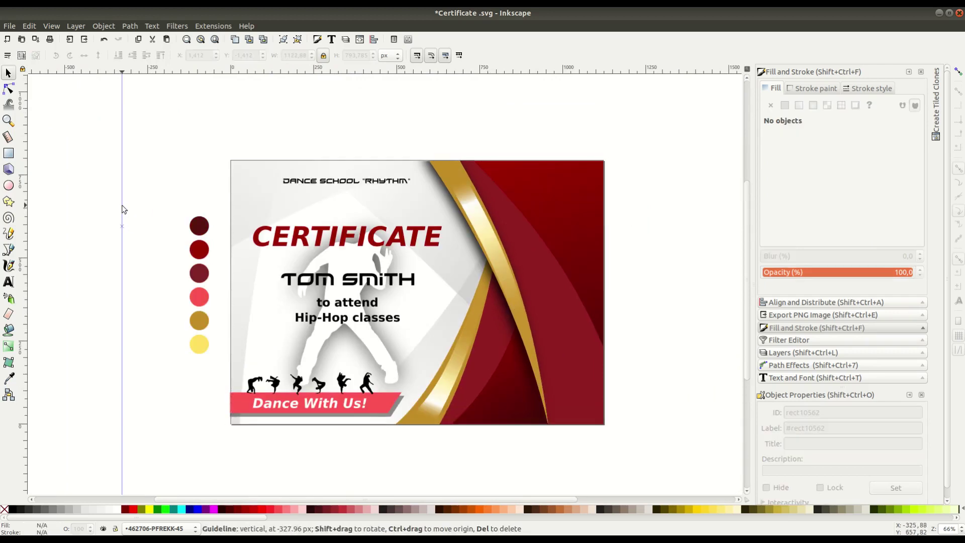
ctrl+scroll(384, 287, up, 1)
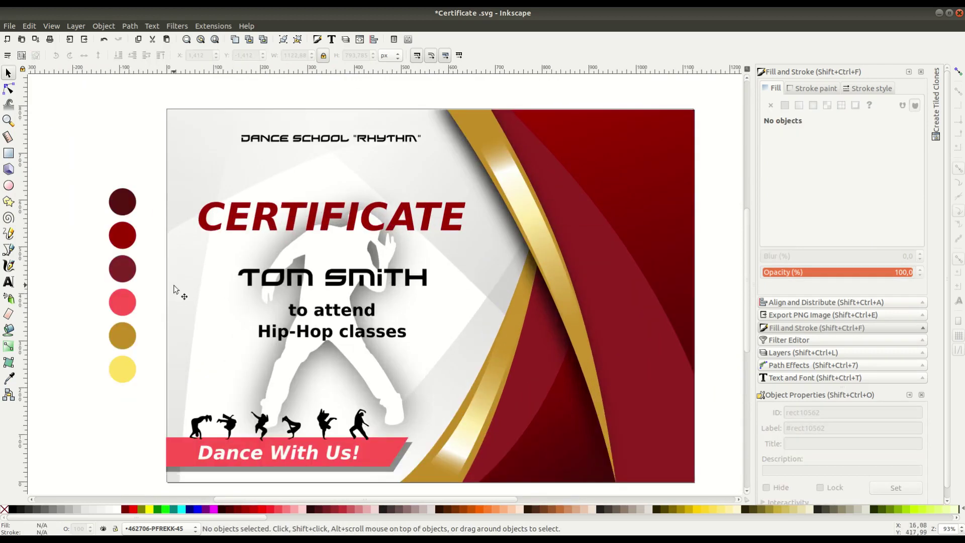
scroll(201, 266, left, 5)
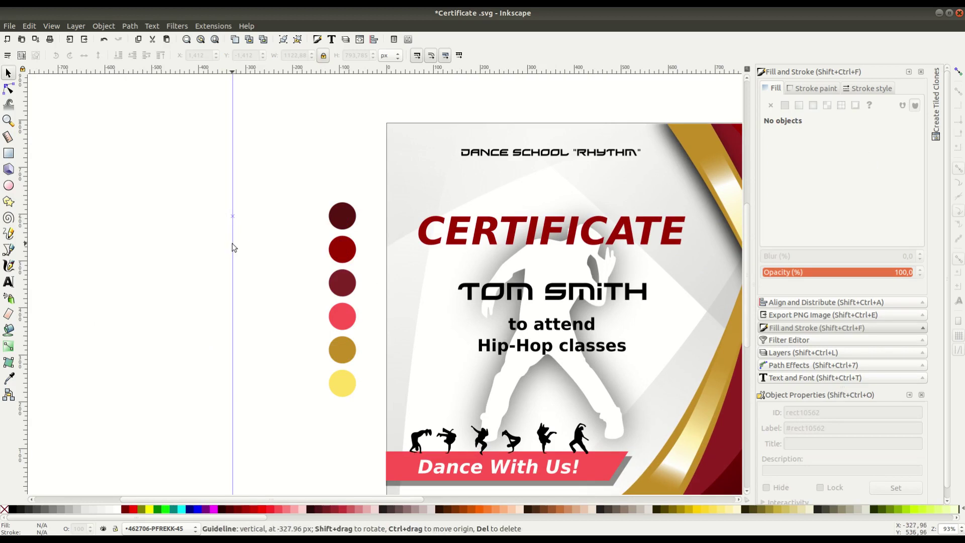
drag(594, 228, 337, 201)
key(n)
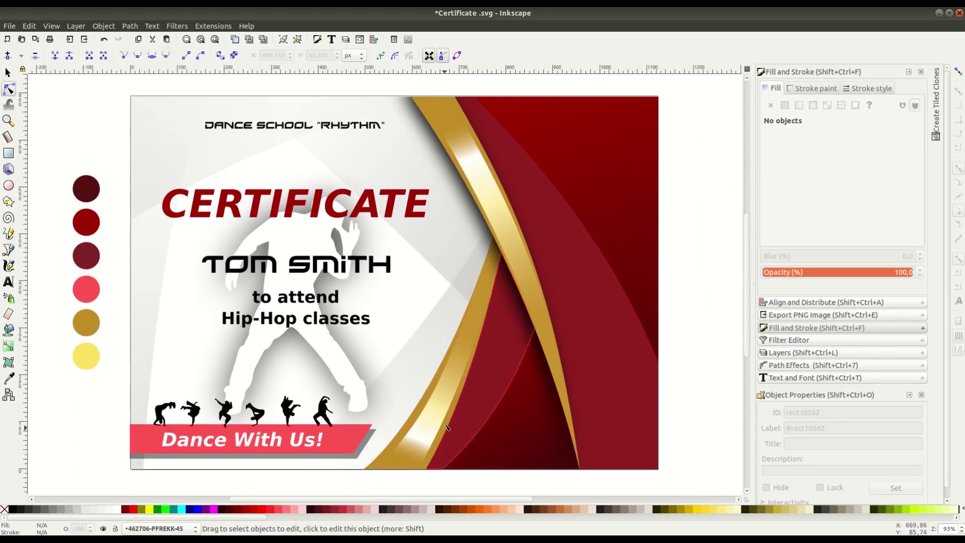
click(386, 457)
drag(377, 470, 373, 471)
drag(441, 401, 437, 399)
drag(421, 471, 424, 473)
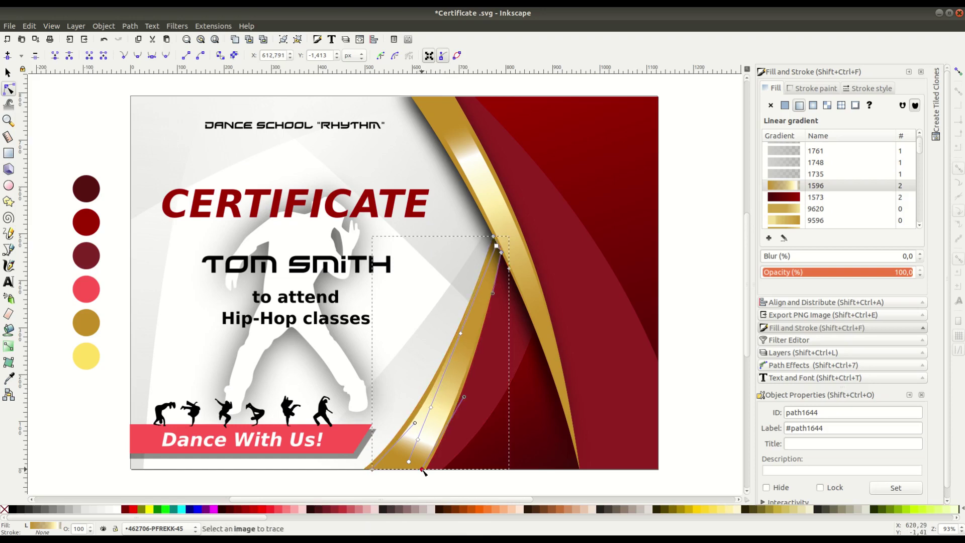
key(Escape)
- Select the white background rectangle, briefly view its nodes, and return to the selector
key(t)
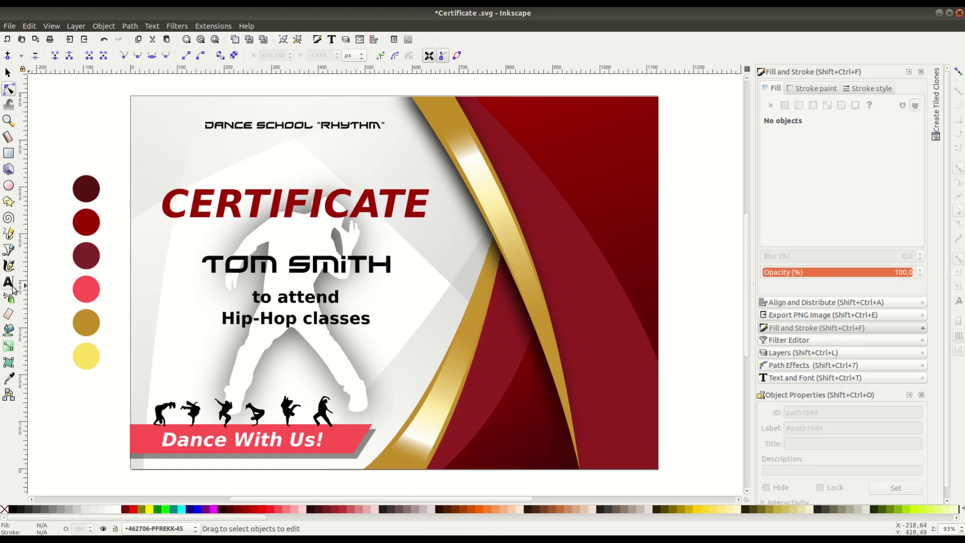
ctrl+scroll(201, 335, up, 3)
ctrl+scroll(201, 336, down, 2)
key(s)
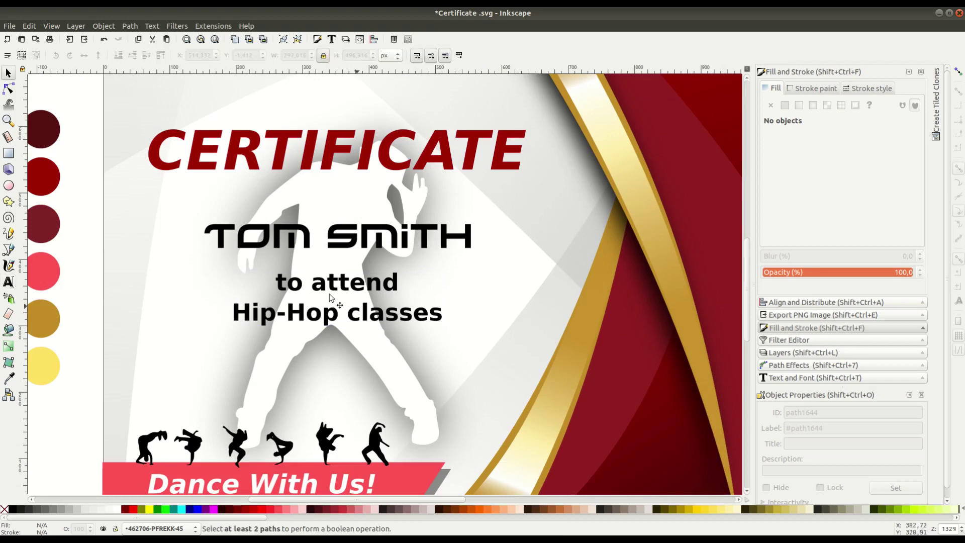
click(87, 309)
key(n)
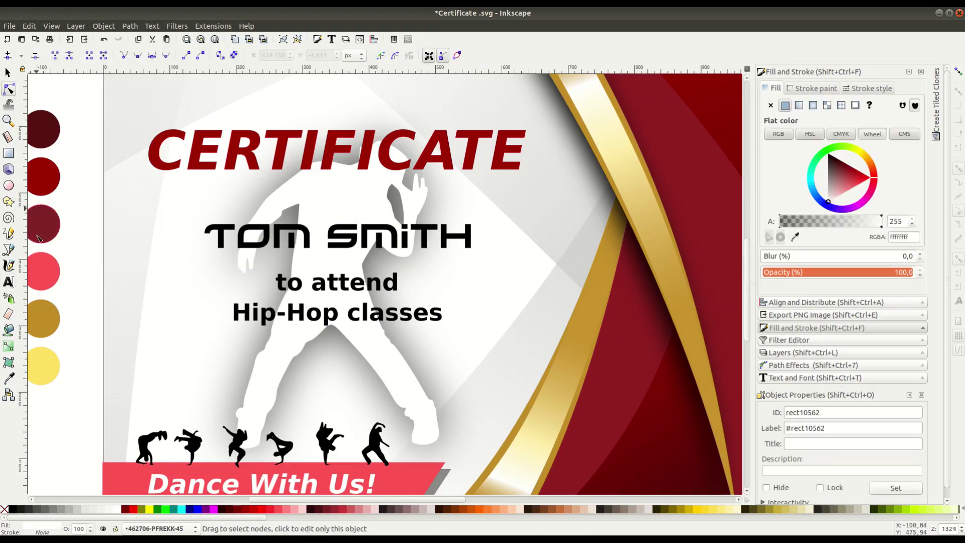
click(9, 74)
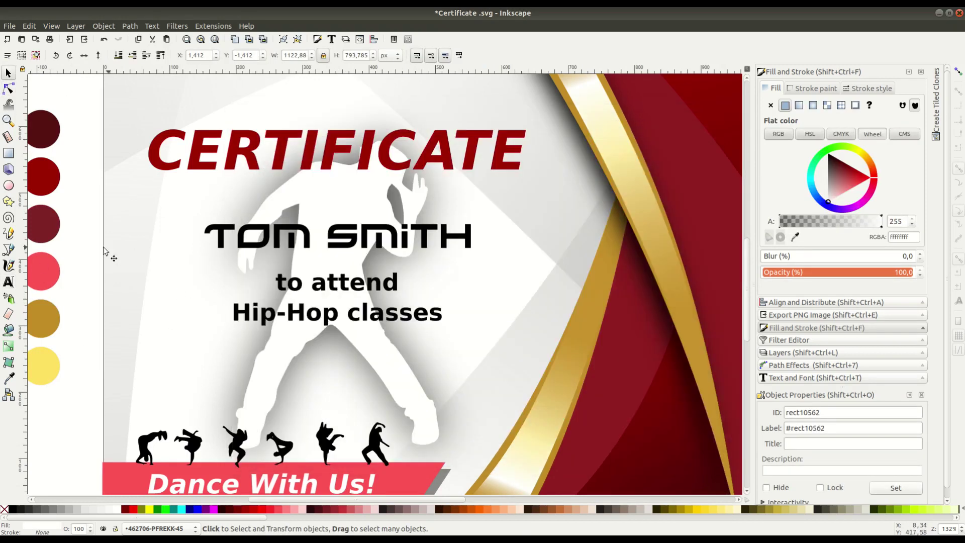
scroll(100, 281, up, 5)
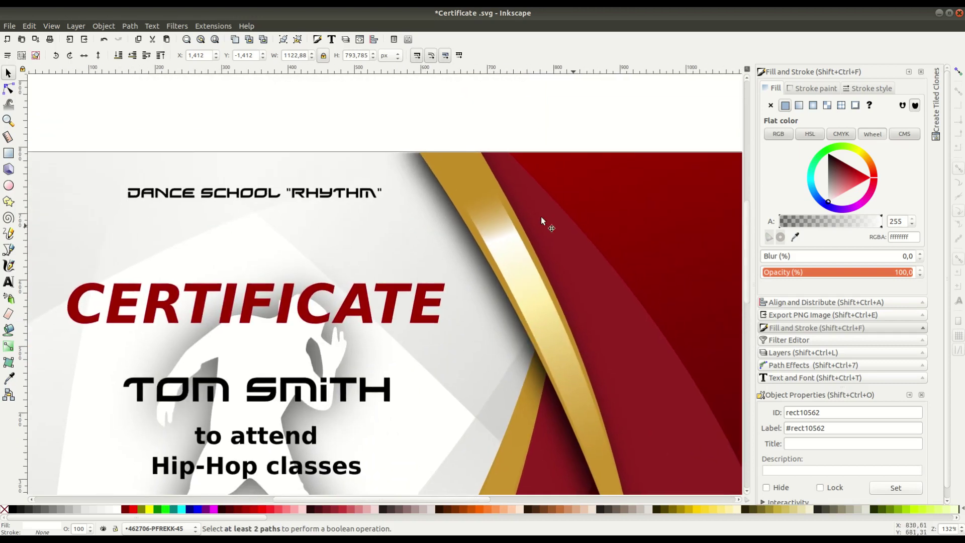
ctrl+scroll(529, 215, down, 1)
scroll(500, 249, down, 2)
scroll(351, 201, up, 2)
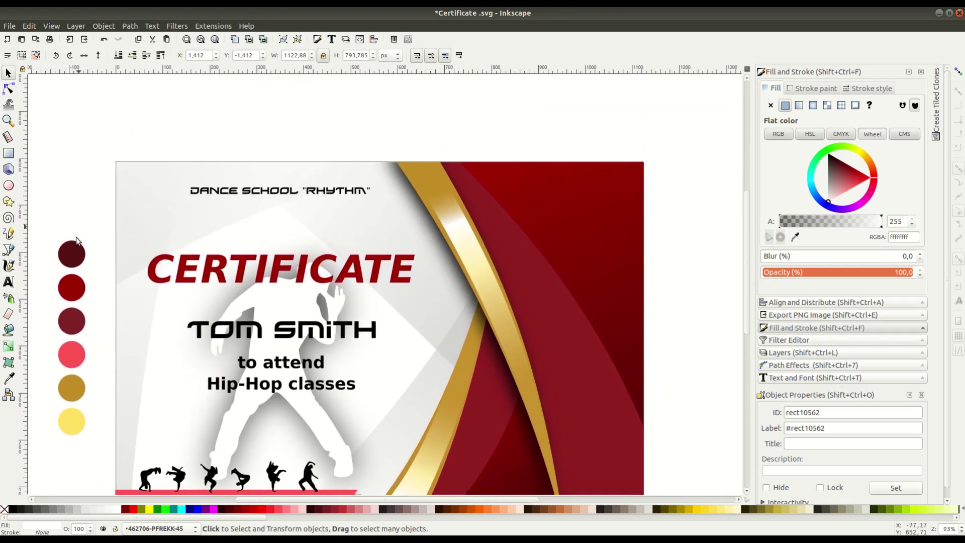
- Add new text objects above the page, typing 'Sa' in the first
key(t)
click(294, 121)
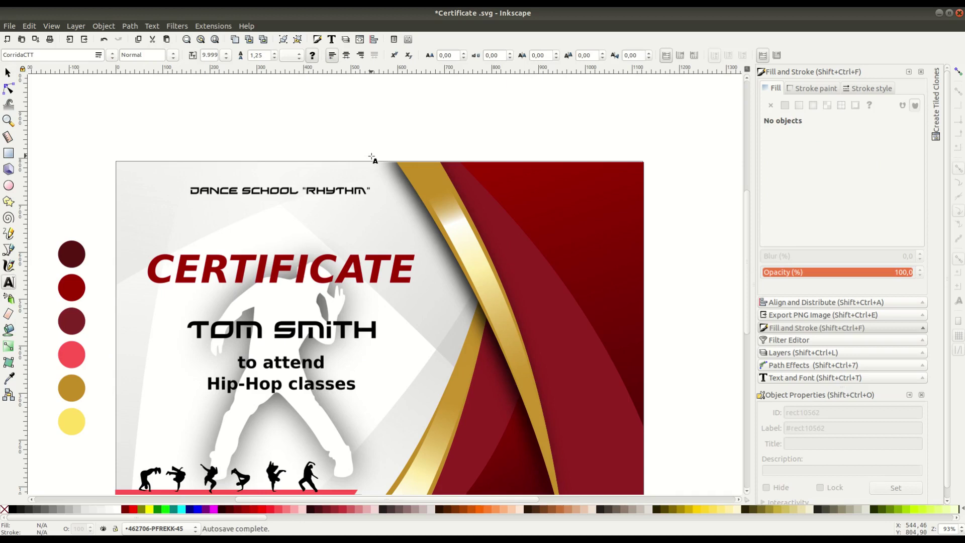
text(Sa)
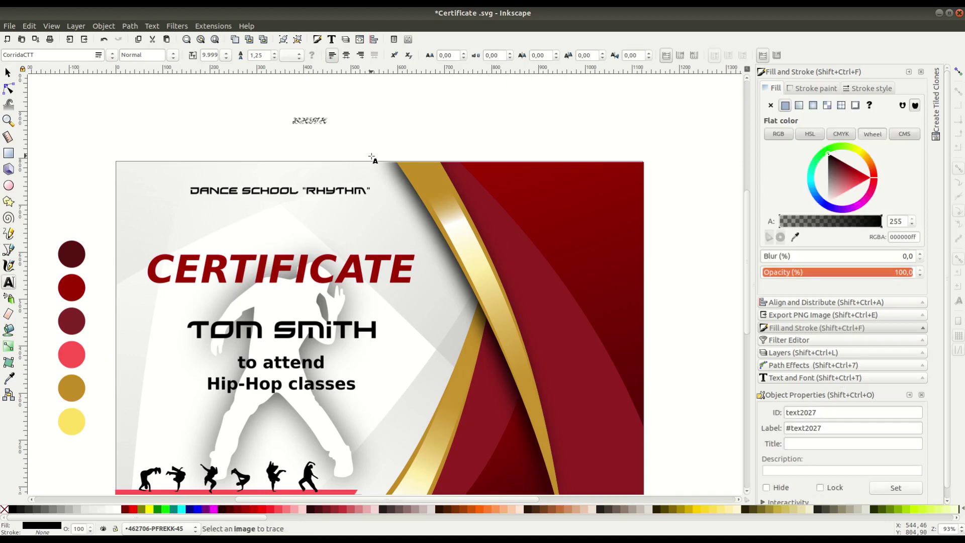
click(321, 164)
click(306, 133)
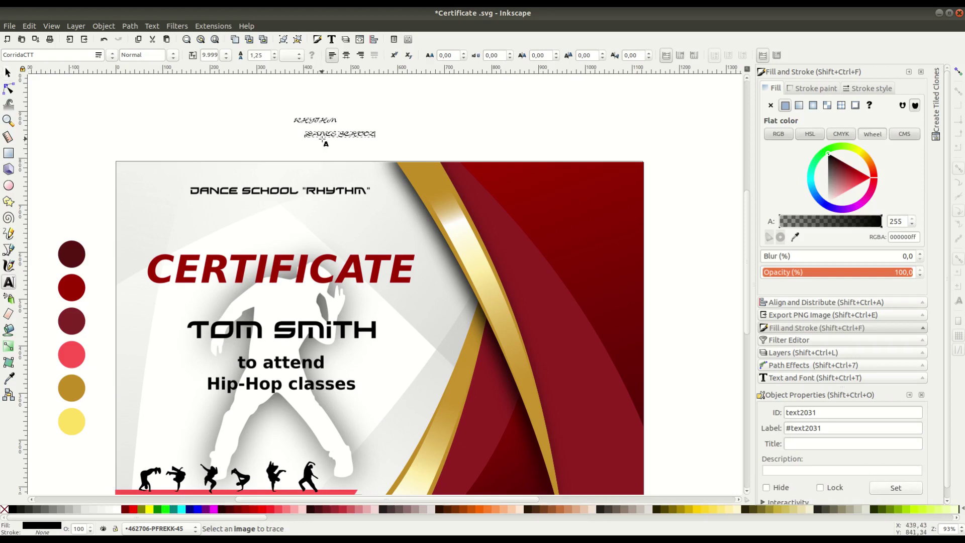
- Set DANCE SCHOOL and RHYTHM in sans-serif and move DANCE SCHOOL onto the red band
key(ctrl+a)
click(111, 56)
key(Down)
key(Return)
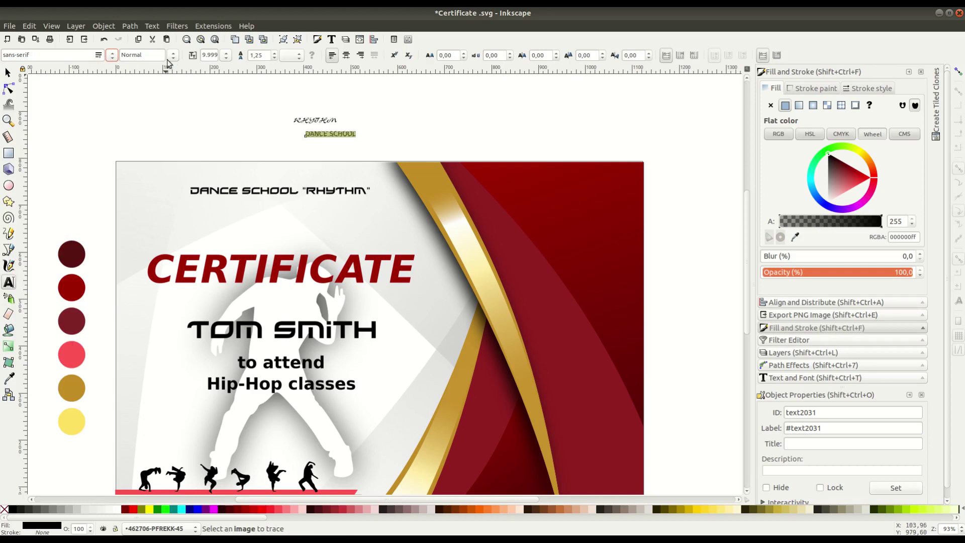
click(307, 121)
key(ctrl+a)
click(112, 55)
key(Return)
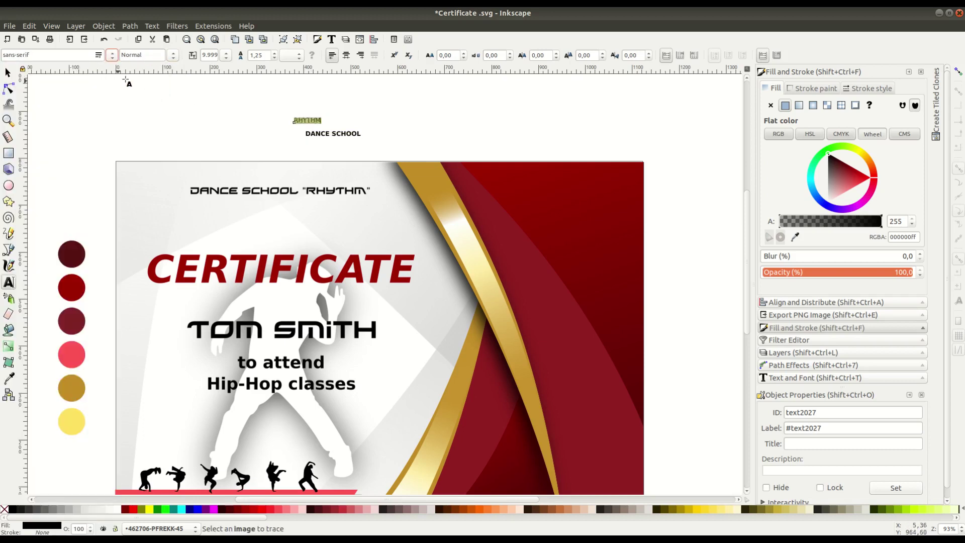
click(7, 73)
mouse_move(351, 135)
mouse_down()
mouse_move(561, 275)
mouse_move(618, 260)
mouse_up()
- Make DANCE SCHOOL white and place a slightly shrunk RHYTHM above it on the red area
click(119, 509)
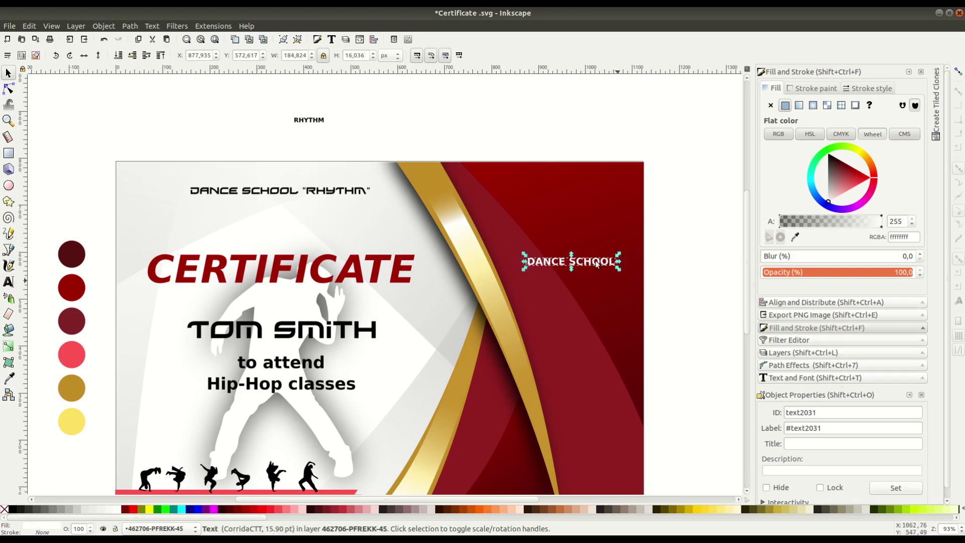
click(317, 126)
mouse_move(357, 143)
mouse_down()
mouse_move(571, 209)
mouse_move(601, 300)
mouse_up()
scroll(532, 301, down, 1)
drag(425, 231, 432, 234)
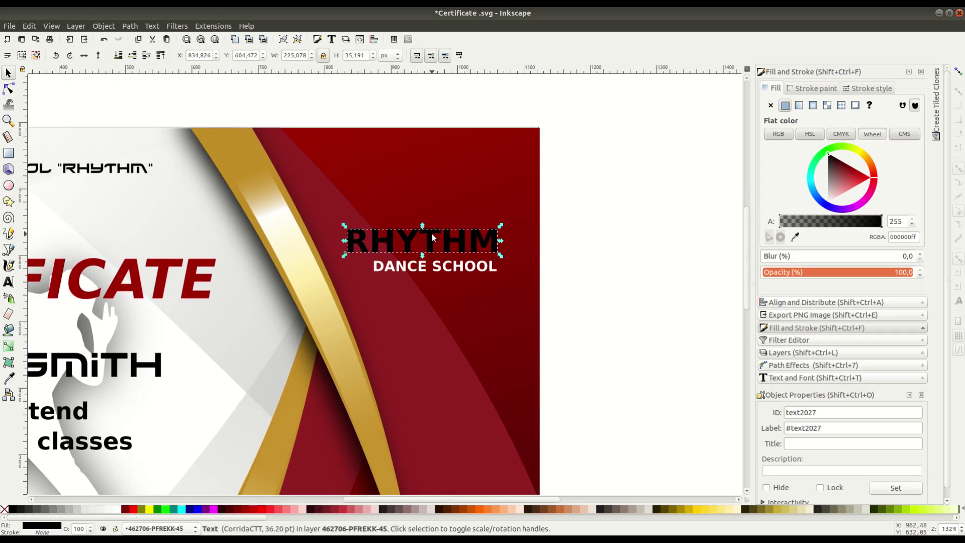
drag(500, 258, 484, 252)
click(460, 241)
- Convert the RHYTHM text to paths and ungroup it into separate letters
key(Escape)
key(ctrl+z)
click(129, 26)
click(151, 40)
click(104, 25)
click(130, 90)
- Enlarge the M apart from RHYTH, combine RHYTH into one white shape, and nudge it left
click(472, 240)
mouse_move(486, 226)
mouse_down()
mouse_move(501, 212)
mouse_move(496, 234)
mouse_up()
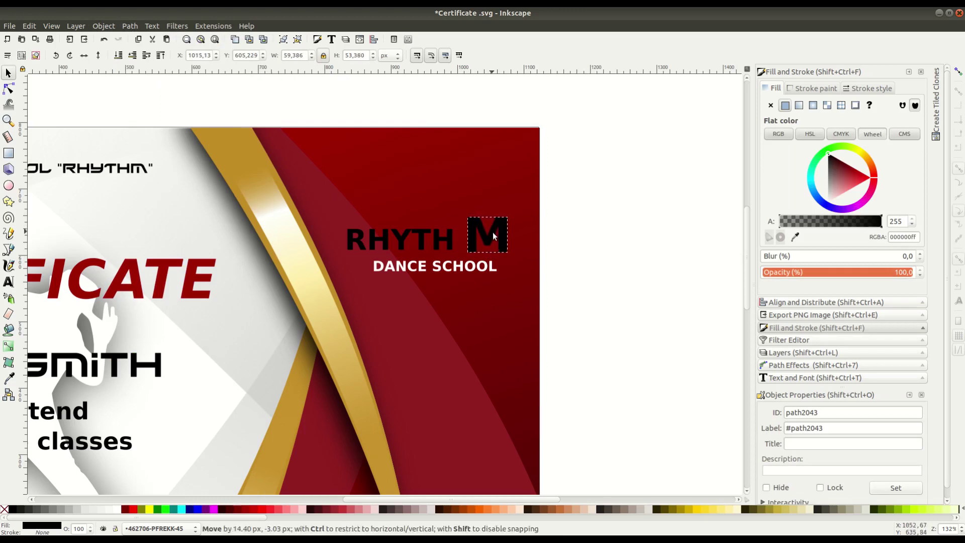
mouse_move(324, 133)
mouse_down()
mouse_move(465, 254)
mouse_move(419, 243)
mouse_up()
click(129, 25)
click(146, 162)
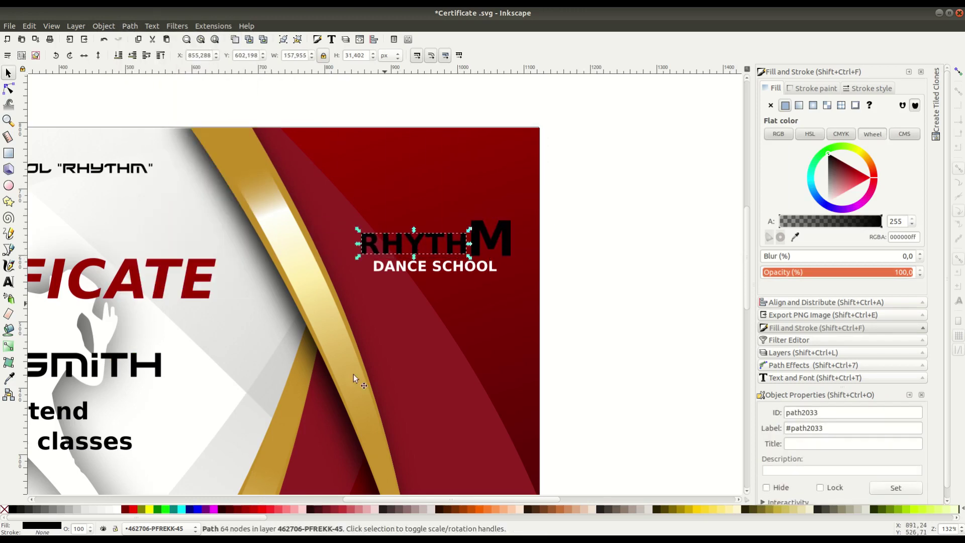
click(119, 515)
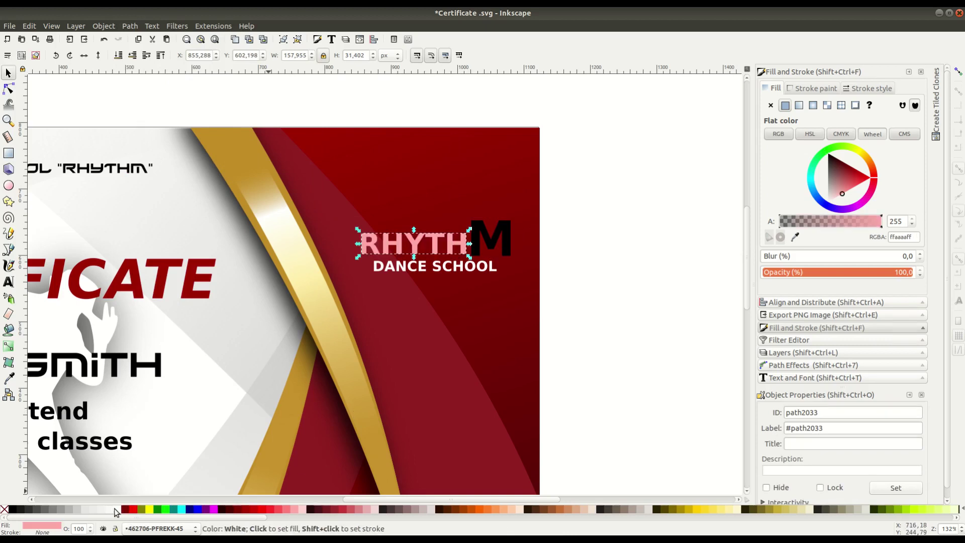
drag(413, 245, 410, 245)
click(472, 237)
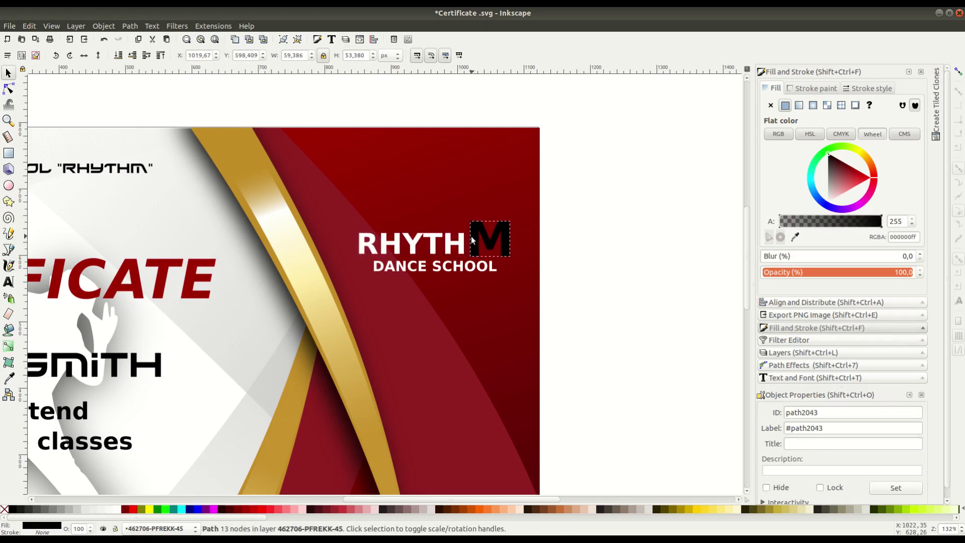
- Stretch the M's right leg down beside DANCE SCHOOL with the Node tool
click(9, 89)
scroll(477, 282, up, 1)
scroll(482, 271, up, 1)
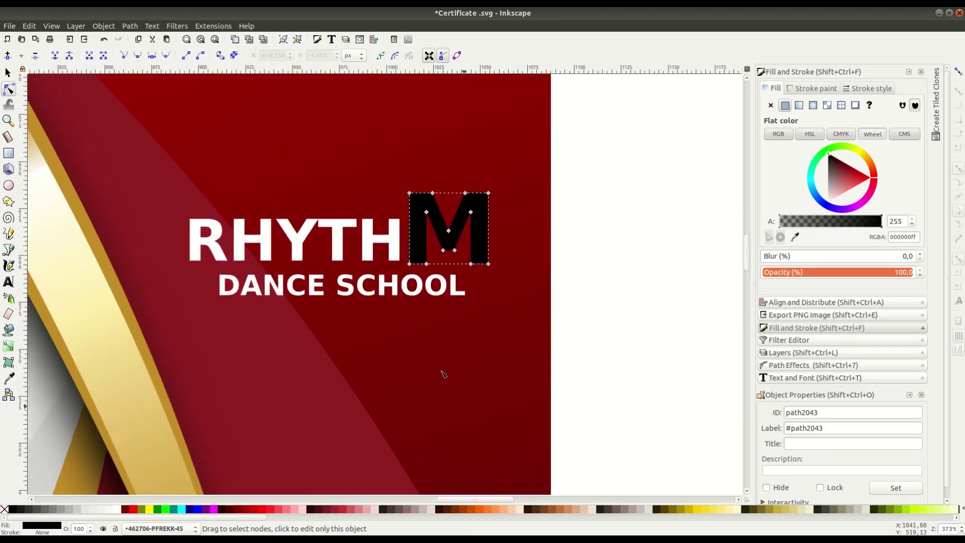
scroll(502, 262, up, 1)
drag(533, 269, 533, 303)
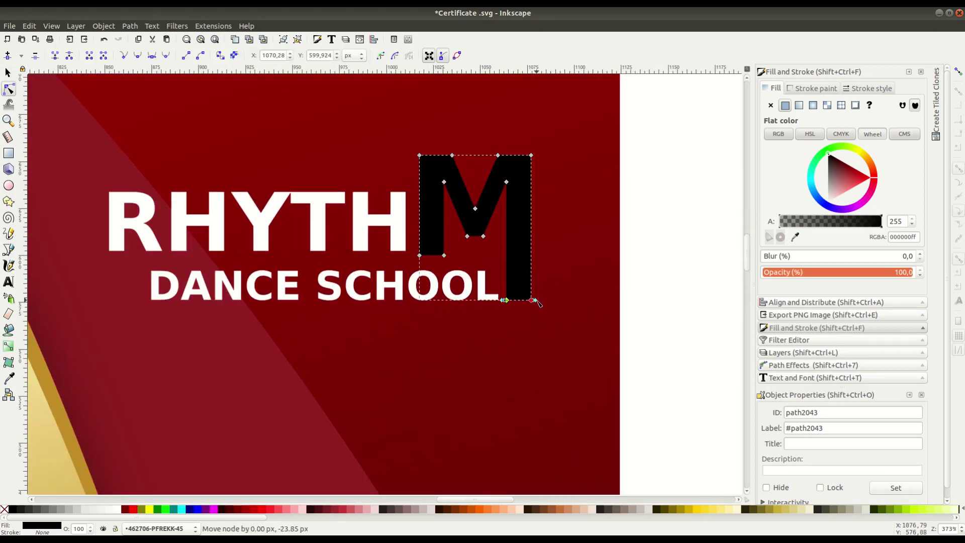
key(s)
- Select all the logo pieces and group them together
click(654, 318)
scroll(654, 318, down, 3)
scroll(571, 349, down, 1)
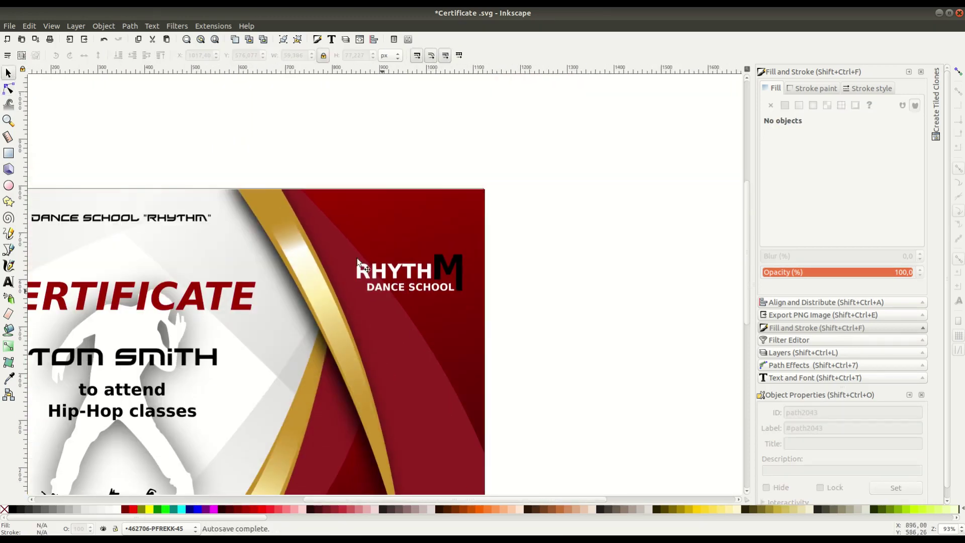
drag(347, 240, 465, 352)
click(104, 25)
click(111, 104)
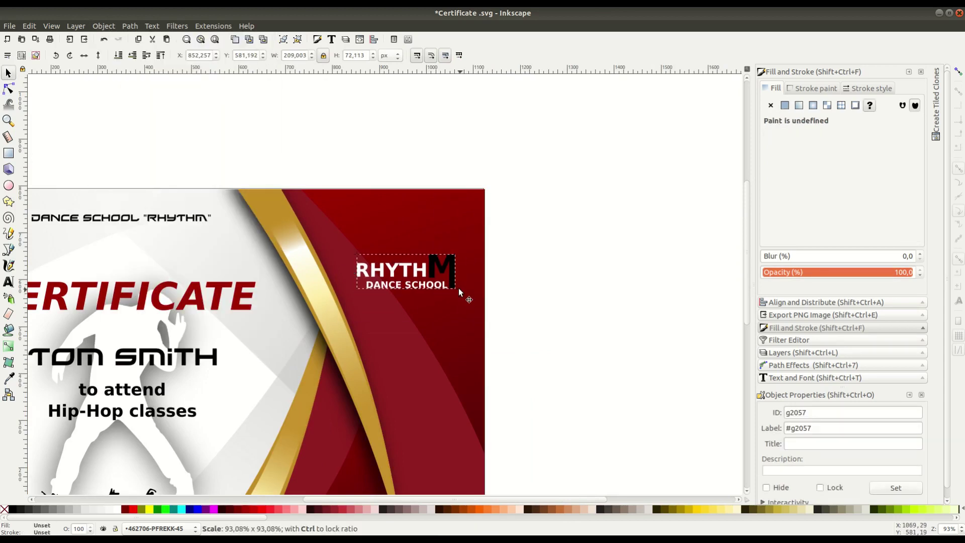
key(plus)
key(plus)
- Ungroup the logo and give the M a dark red fill with a flat-colour outline
click(103, 26)
click(114, 115)
click(562, 267)
click(520, 240)
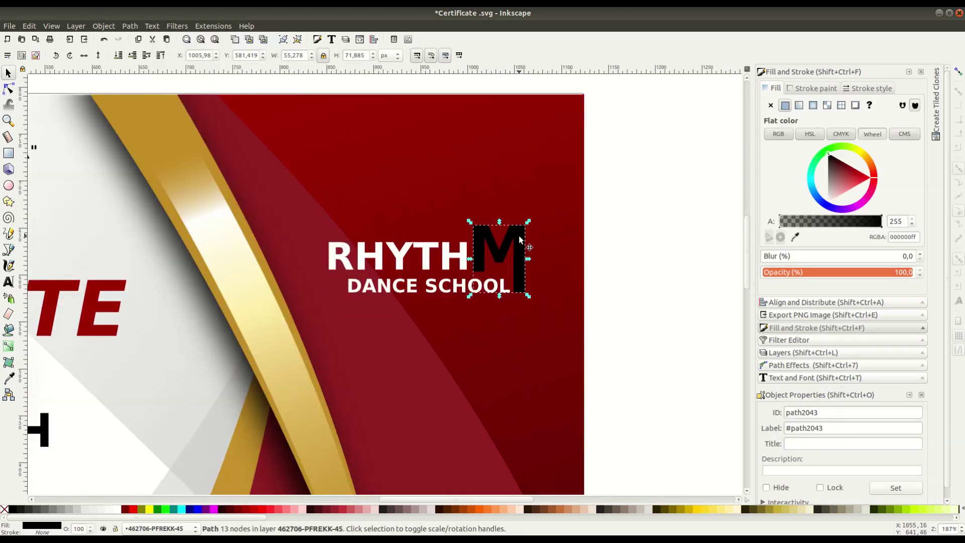
click(798, 238)
click(562, 231)
click(810, 89)
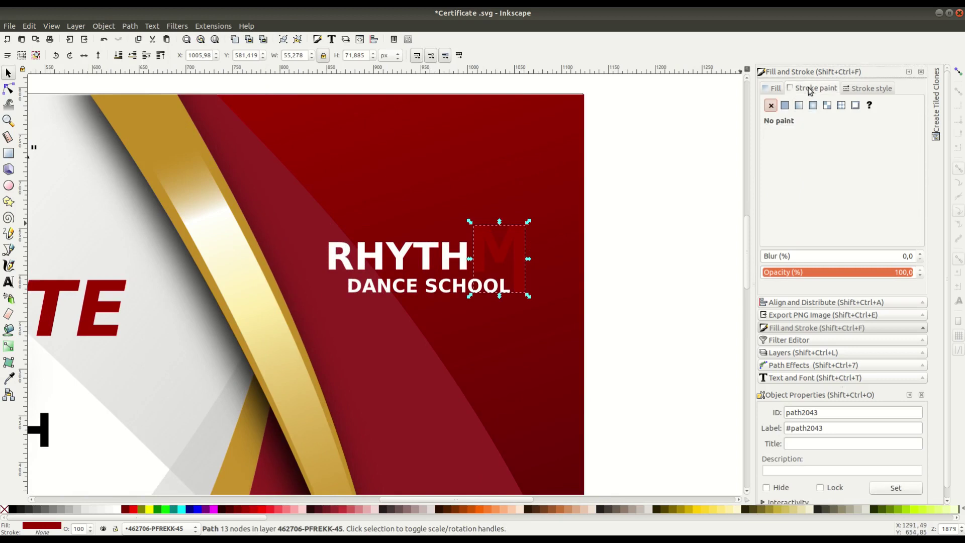
click(784, 105)
- Try a white fill and outline width settings, then restore the M's dark red fill
click(119, 509)
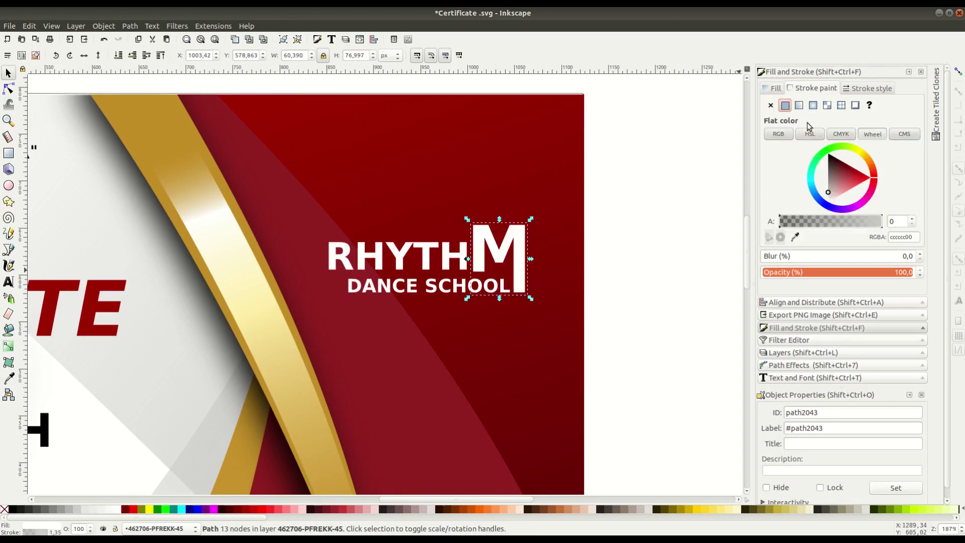
click(872, 88)
scroll(818, 101, down, 3)
click(777, 89)
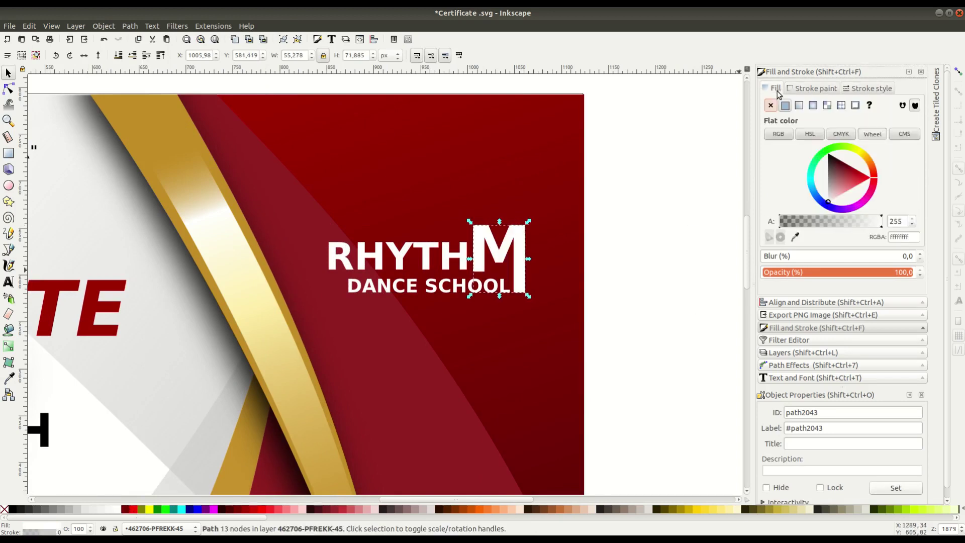
click(795, 237)
click(563, 231)
click(810, 89)
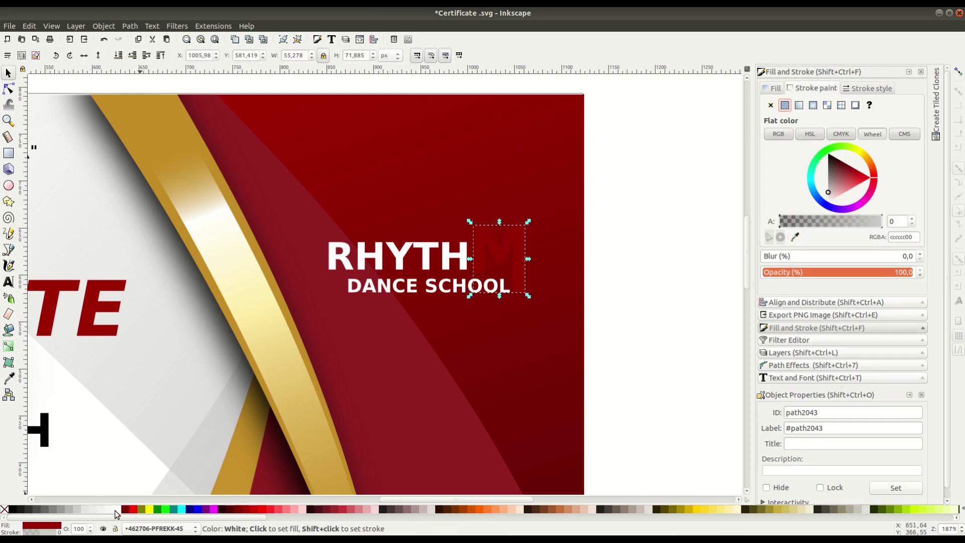
click(871, 88)
scroll(855, 107, up, 5)
scroll(855, 107, up, 3)
click(816, 88)
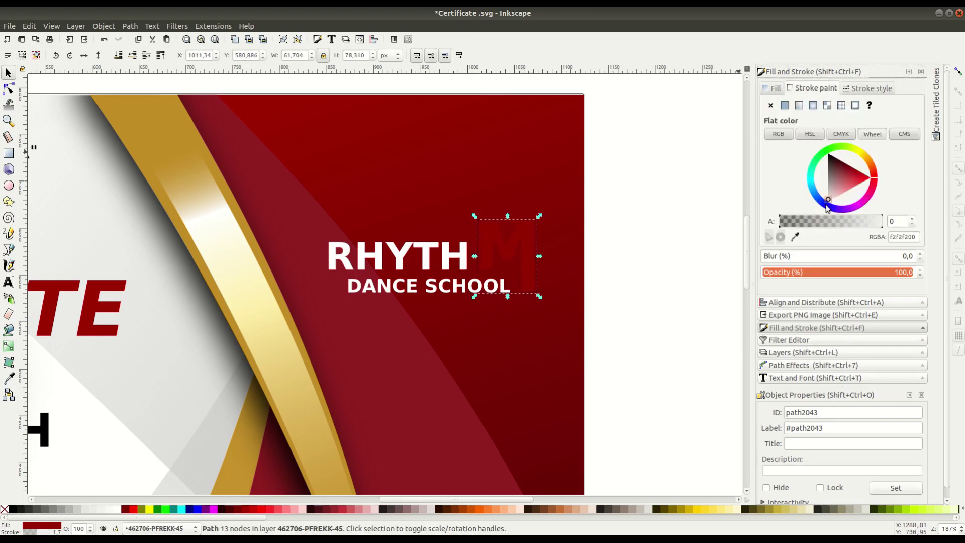
- Reposition the M beside RHYTH and pick white as its outline colour with the dropper
drag(529, 237, 536, 210)
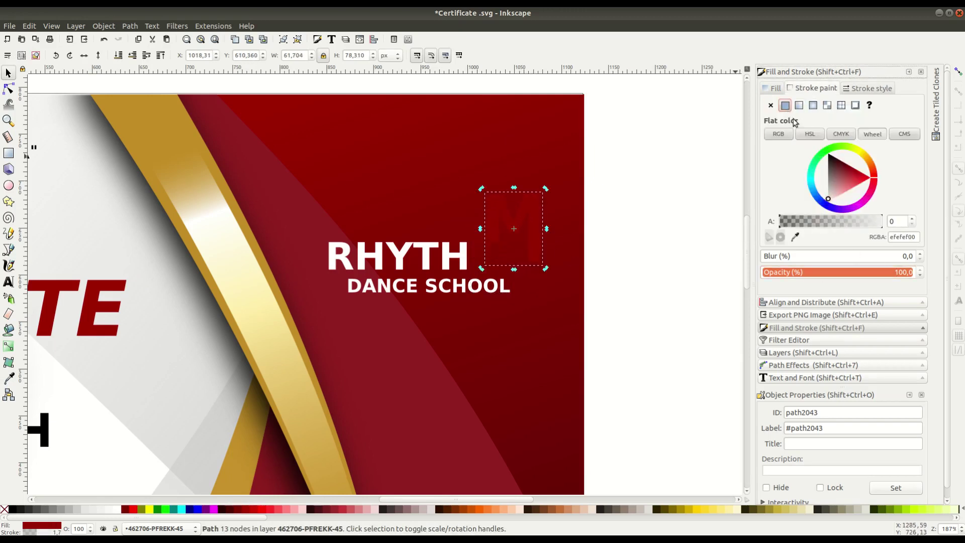
click(118, 509)
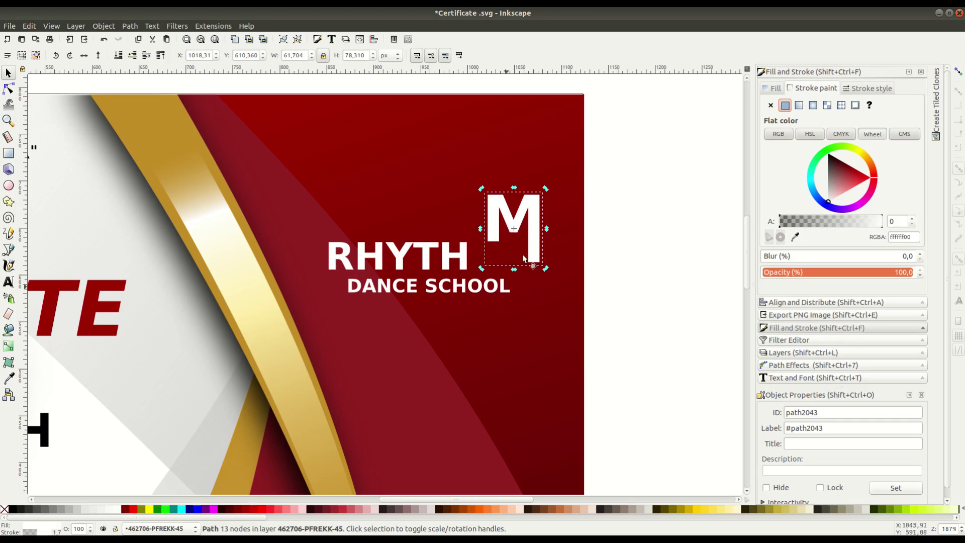
drag(533, 216, 521, 246)
key(d)
shift+click(425, 448)
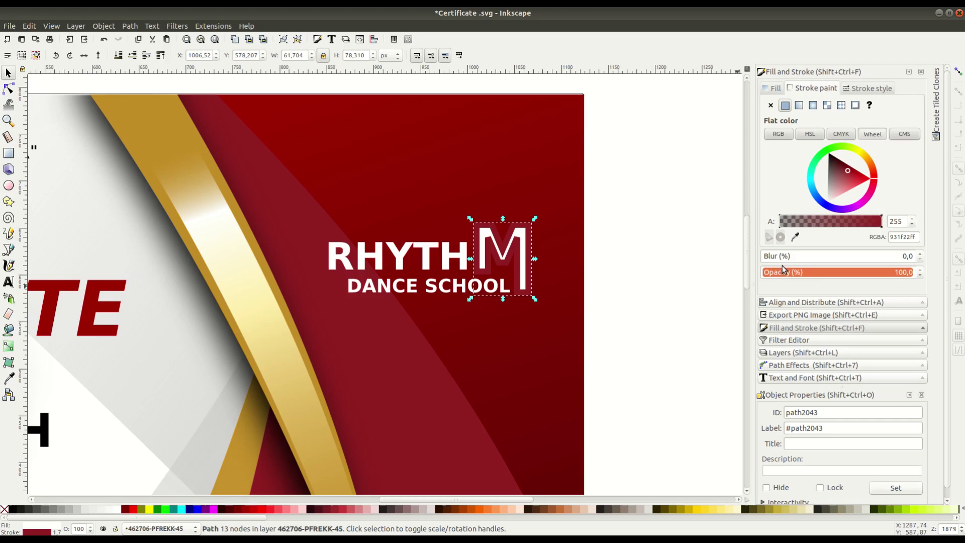
key(d)
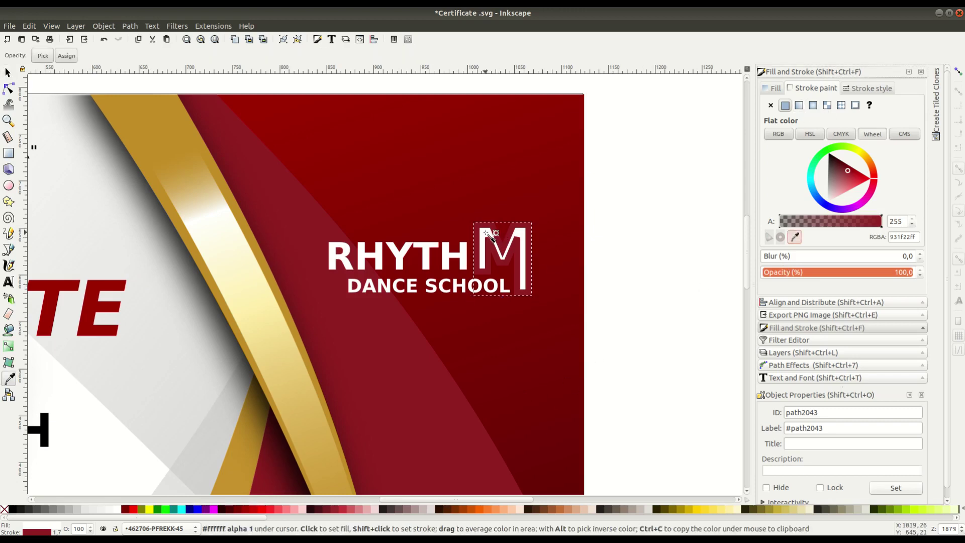
shift+click(486, 236)
- Set the M's fill back to dark red and its outline width to 0.4 mm
click(857, 89)
scroll(853, 109, down, 8)
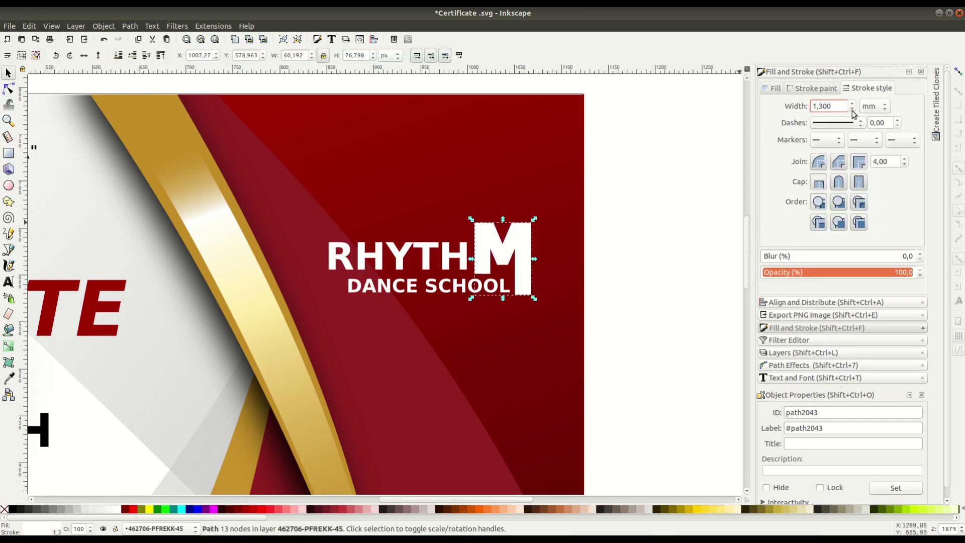
click(774, 89)
click(795, 235)
click(435, 111)
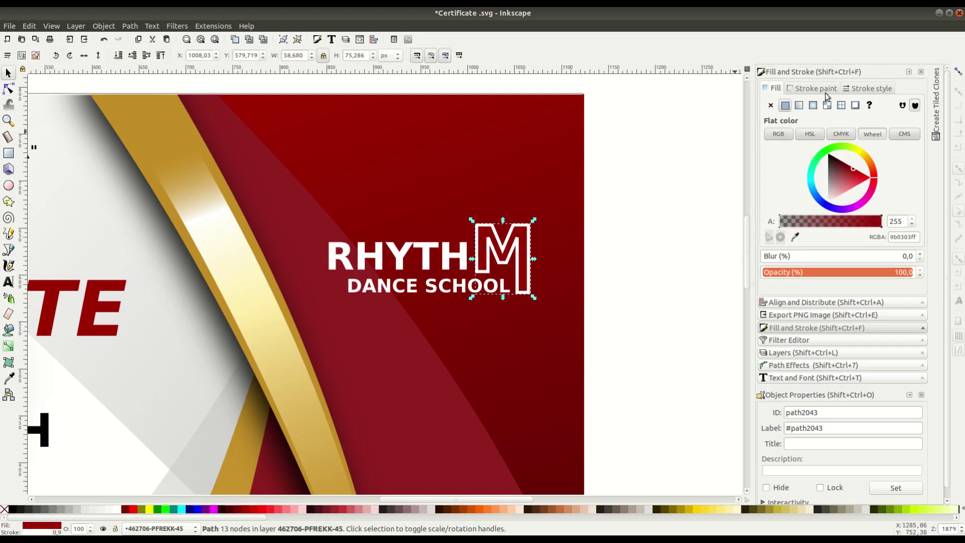
click(868, 88)
scroll(852, 109, down, 2)
scroll(852, 109, down, 3)
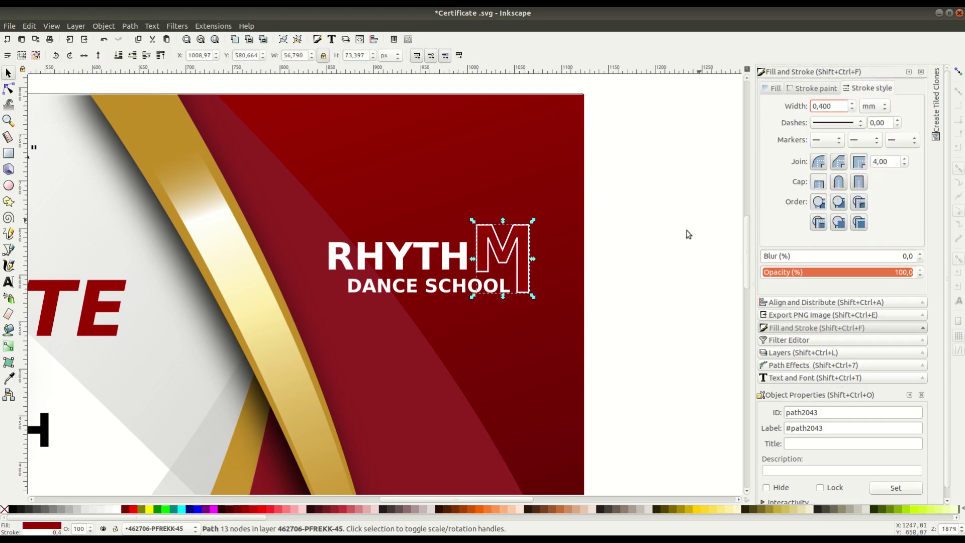
click(563, 206)
- Shrink the logo to about 85% and move it to the upper-right red area
key(minus)
drag(577, 155, 337, 302)
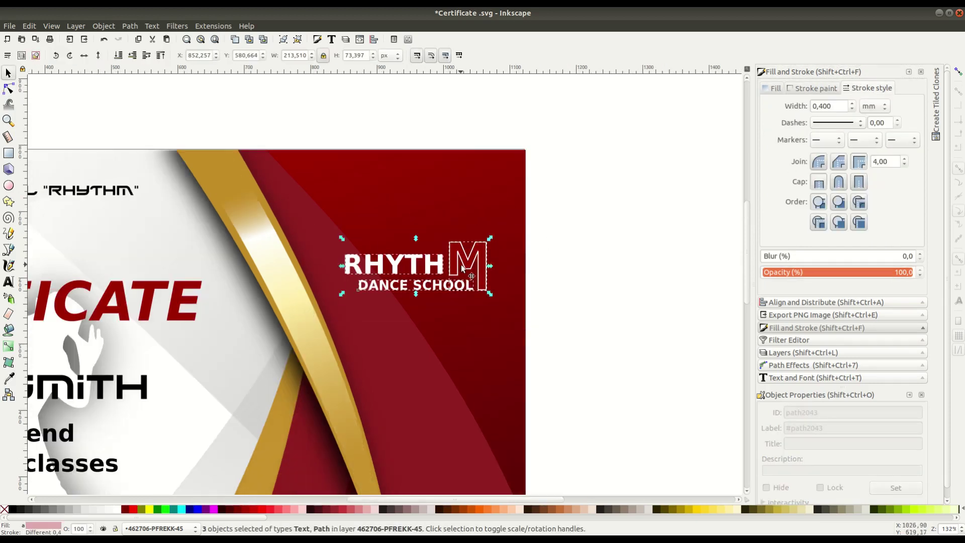
mouse_move(490, 283)
mouse_down()
mouse_move(479, 281)
mouse_move(457, 387)
mouse_up()
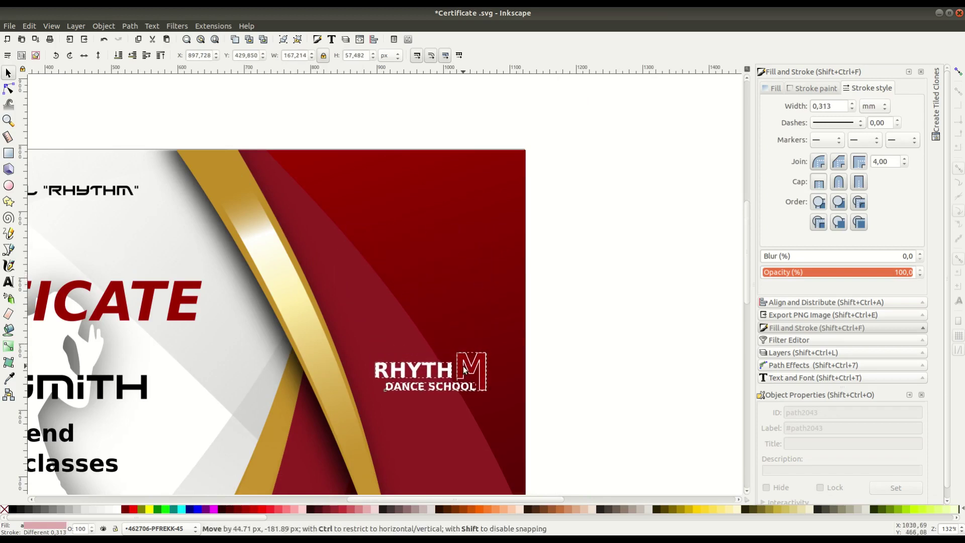
key(minus)
click(689, 332)
scroll(689, 332, left, 1)
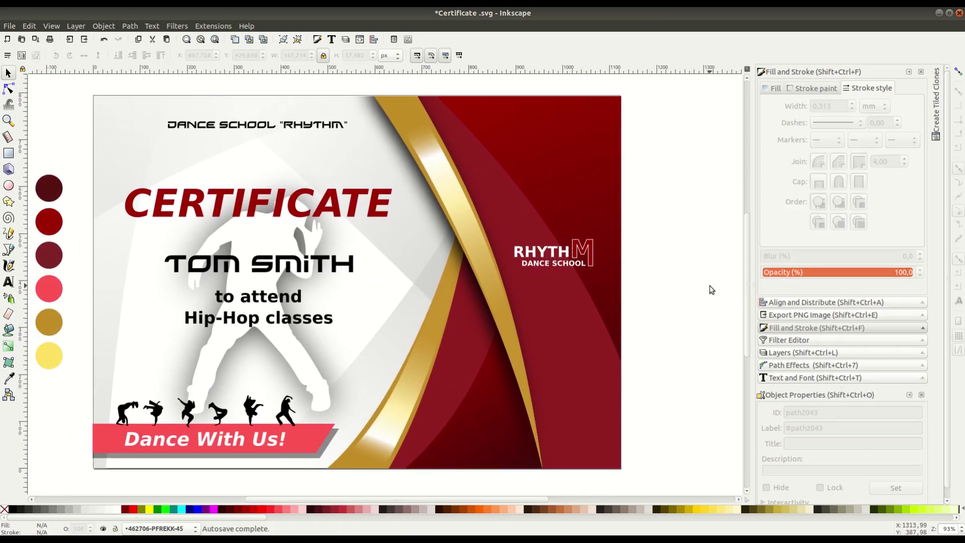
scroll(703, 282, left, 2)
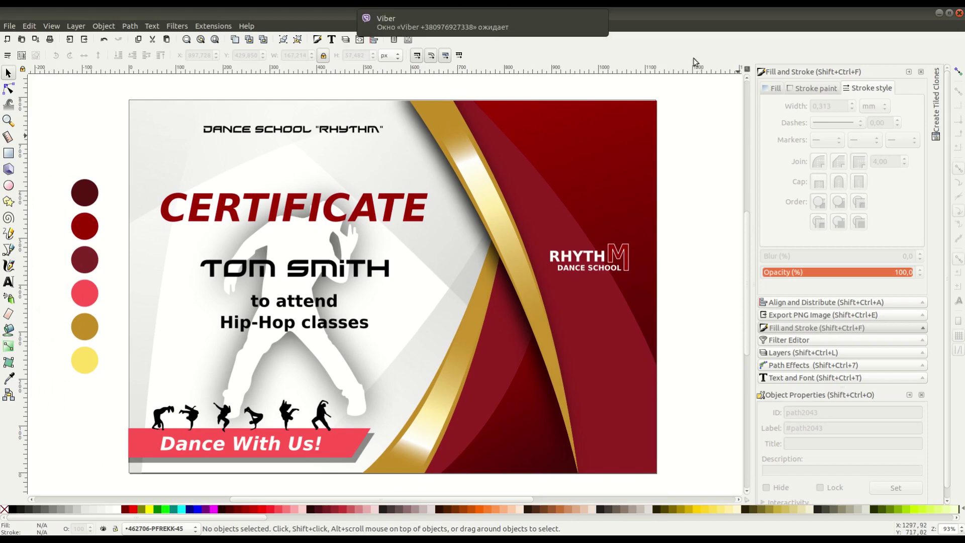